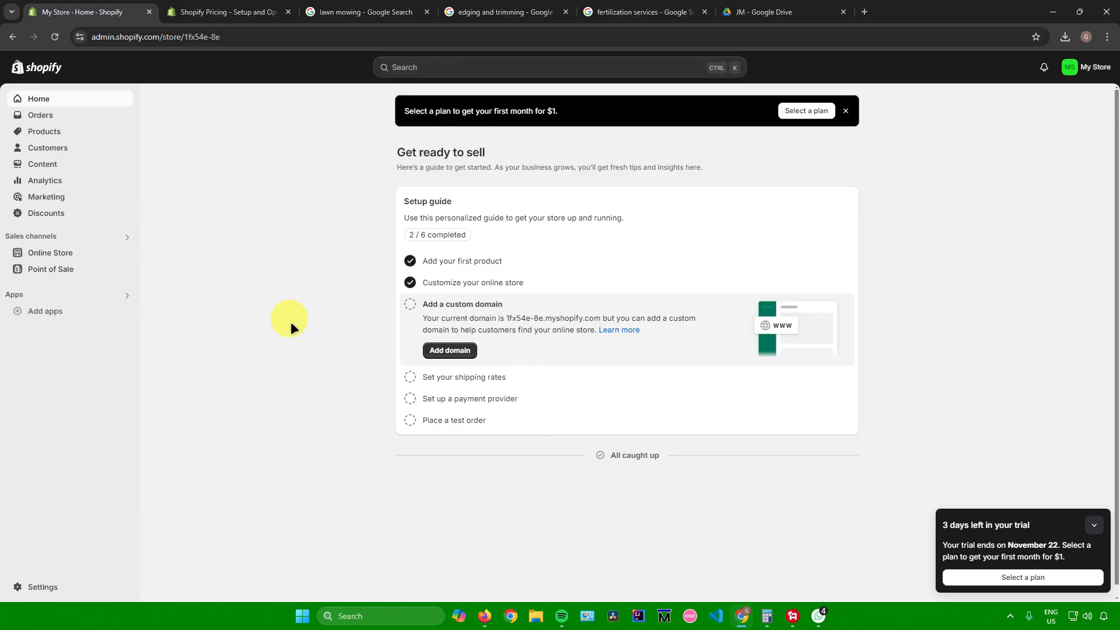
# Review the Shopify pricing plans and their features, and return to the store admin.
pyautogui.click(223, 12)
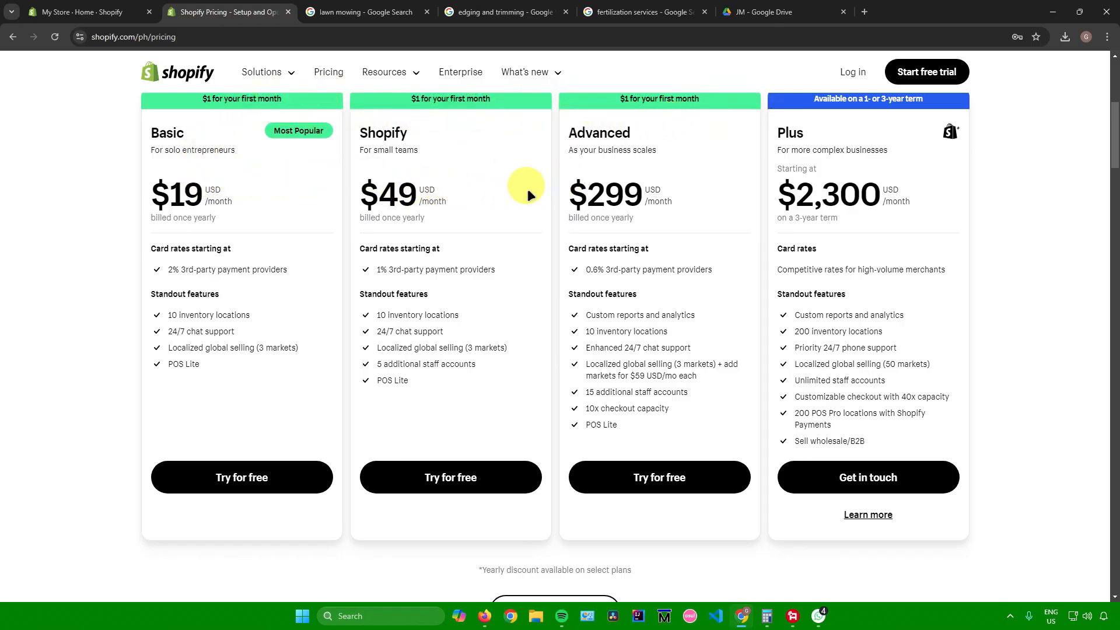
pyautogui.click(81, 12)
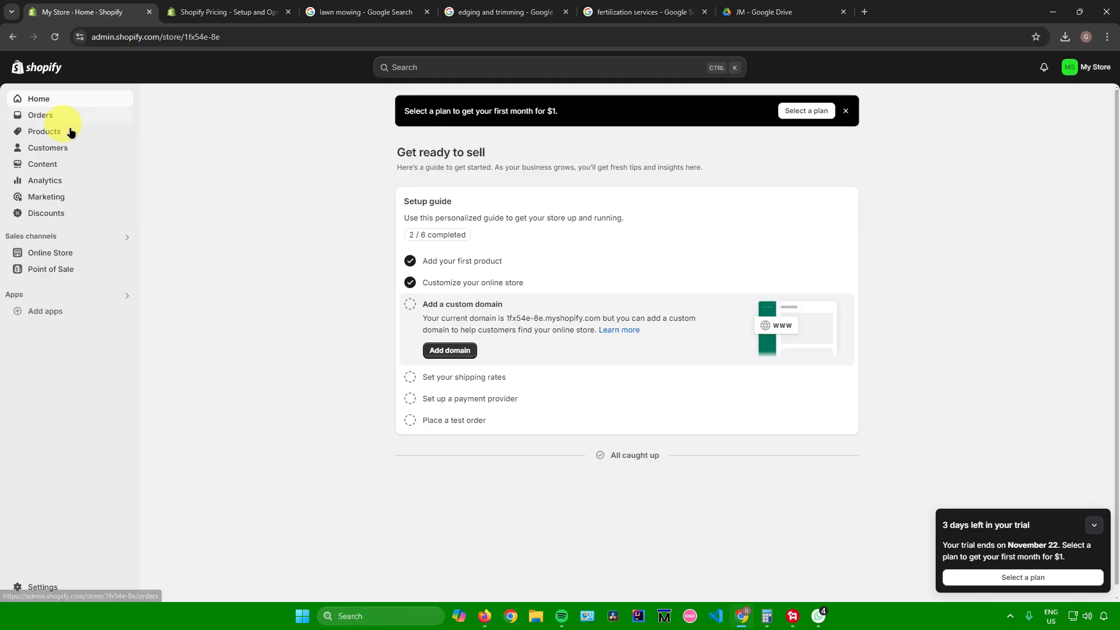
# Start a new product in the store and title it "Lawn Mowing".
pyautogui.click(71, 130)
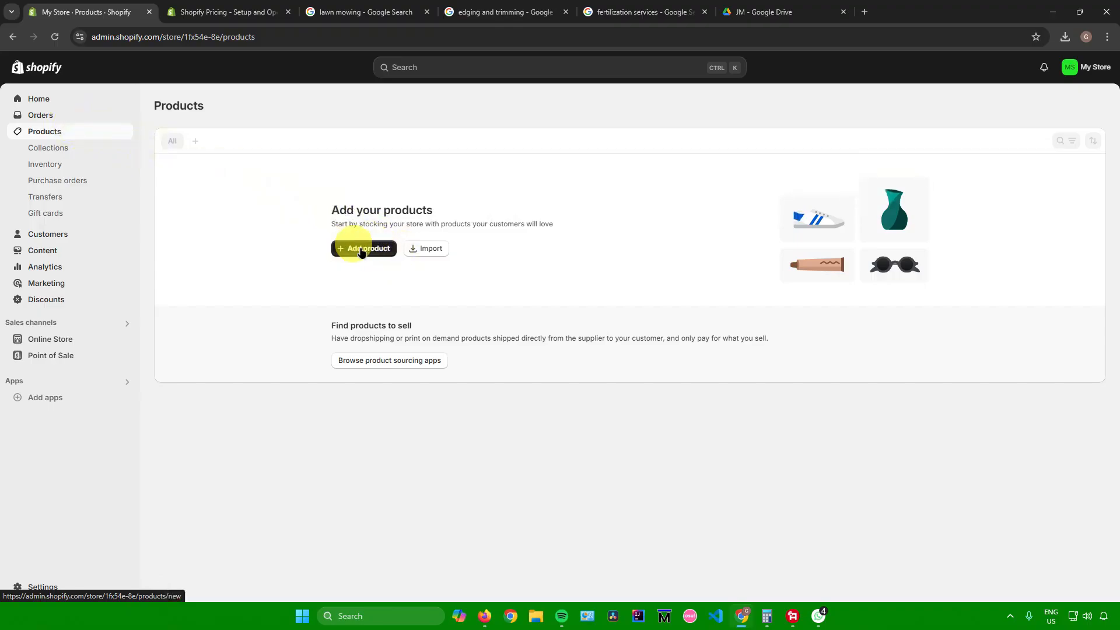
pyautogui.click(364, 250)
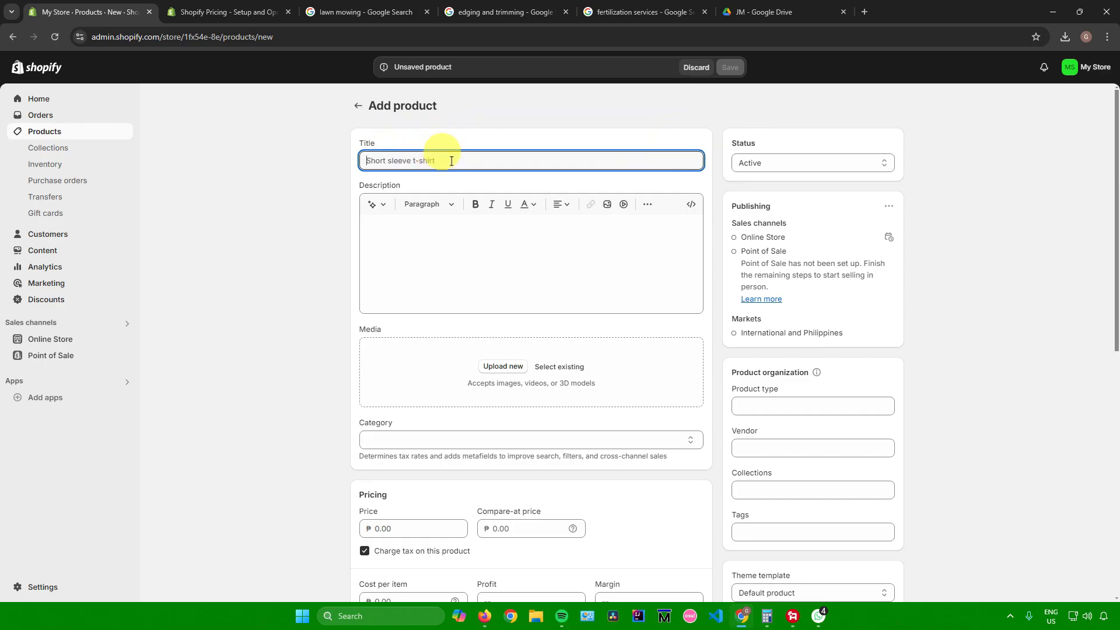
pyautogui.write('Lawn Mowing')
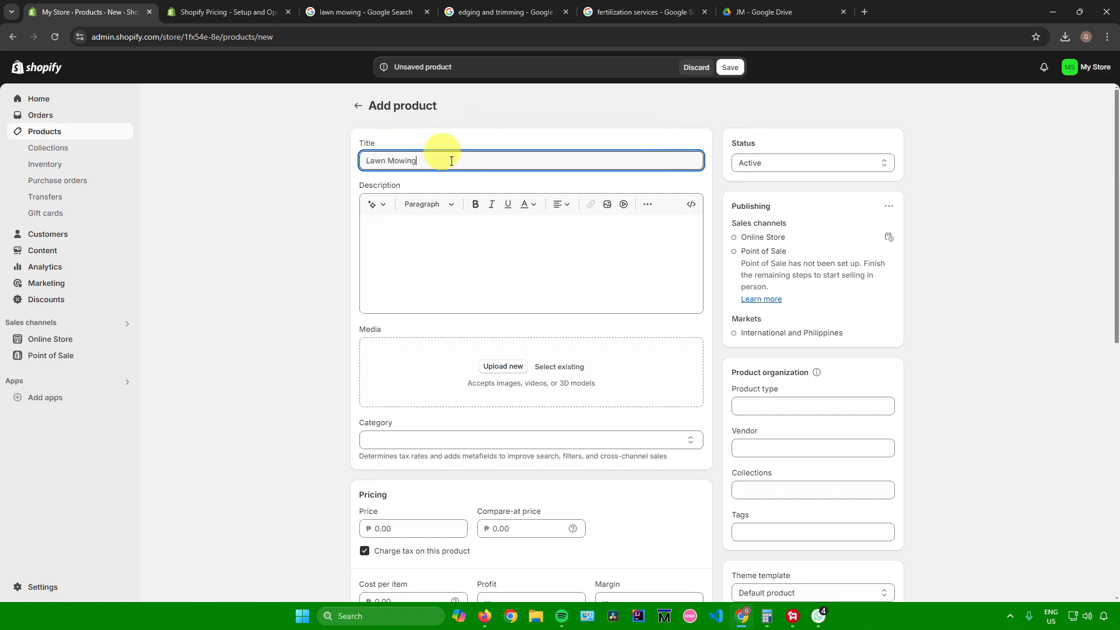
# Generate the product description automatically from the keywords "Lawn Mowing" and keep the suggested text.
pyautogui.click(411, 228)
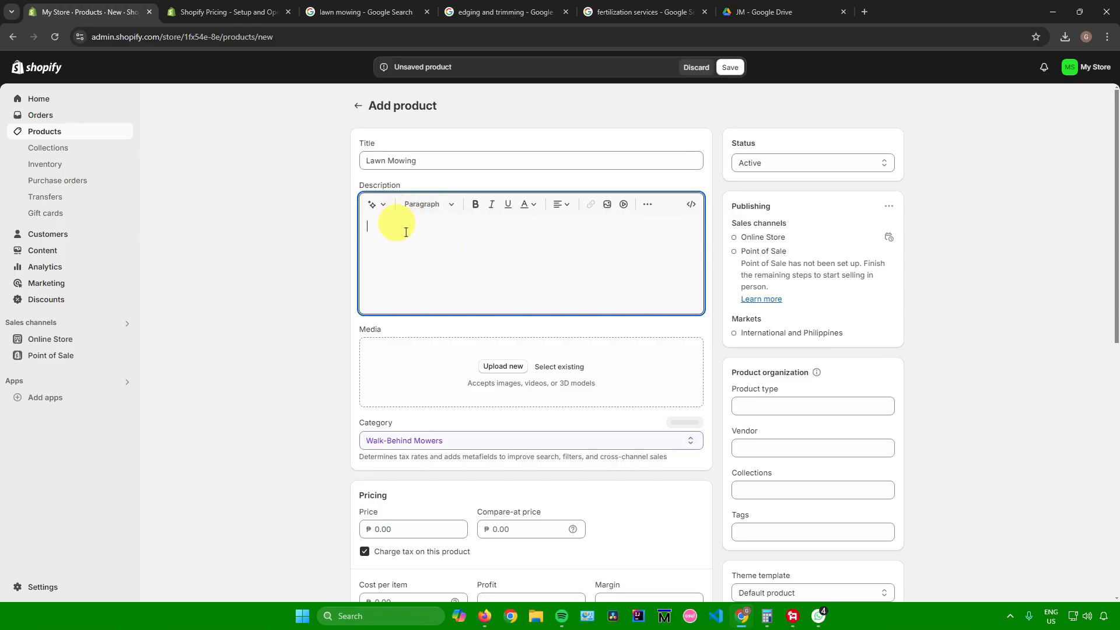
pyautogui.click(385, 207)
pyautogui.click(387, 209)
pyautogui.click(386, 209)
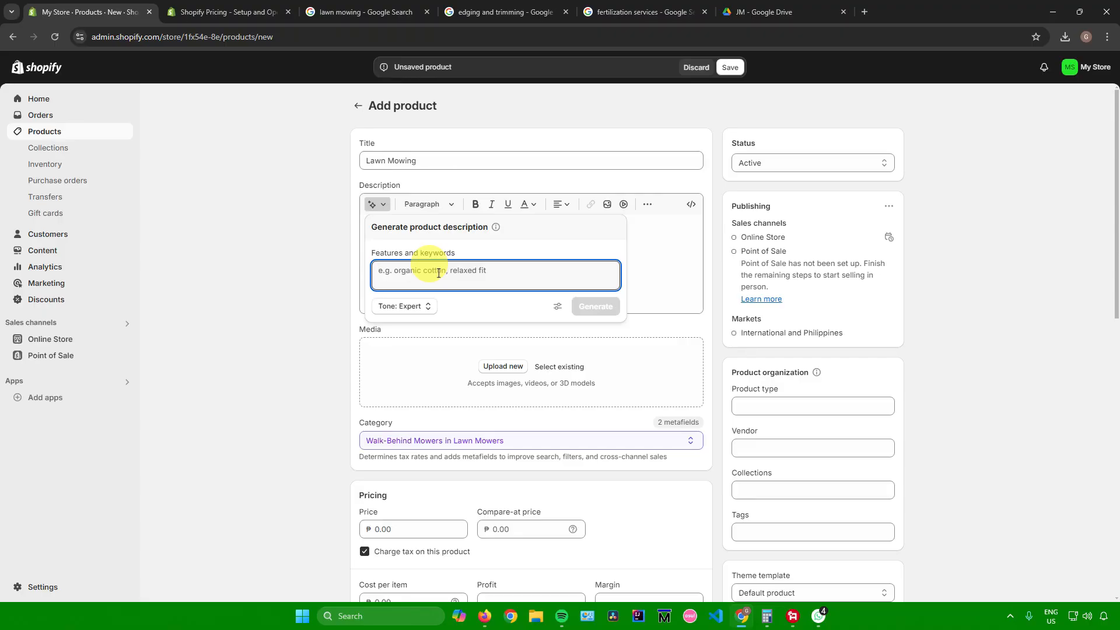
pyautogui.write('Lawn Mowing')
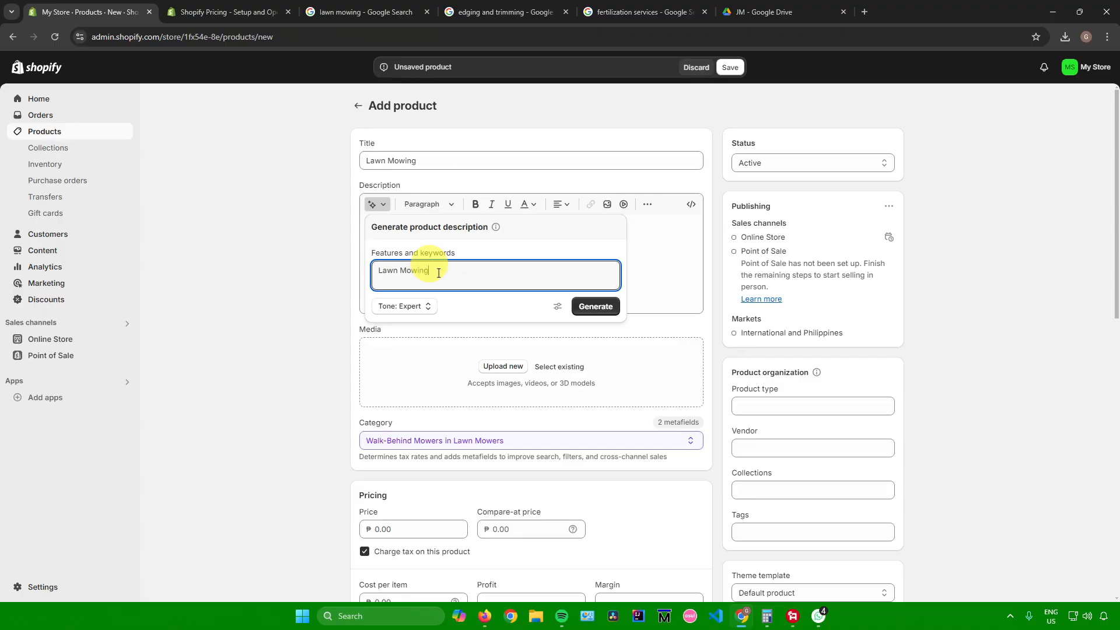
pyautogui.click(595, 307)
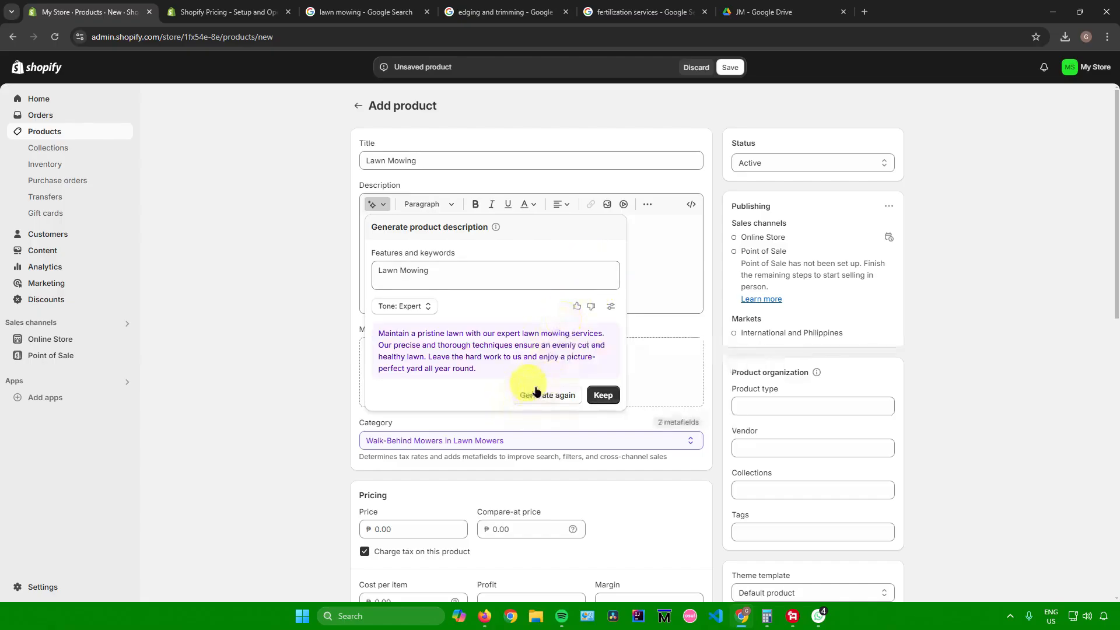
pyautogui.click(609, 396)
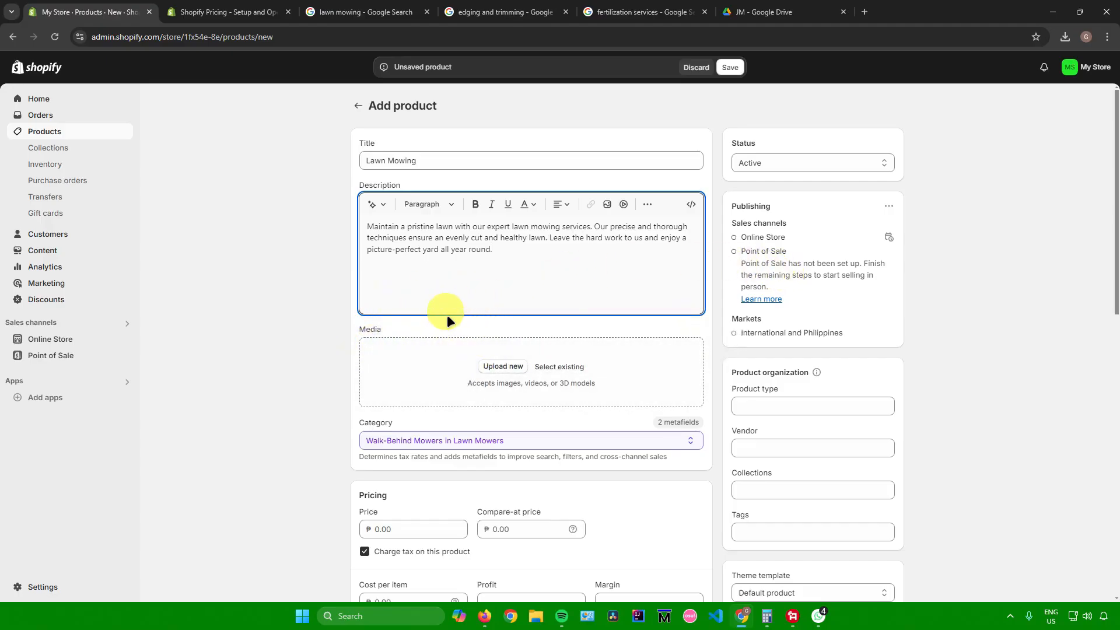
# Upload the lawn mower photo from the computer as the product's media.
pyautogui.click(778, 90)
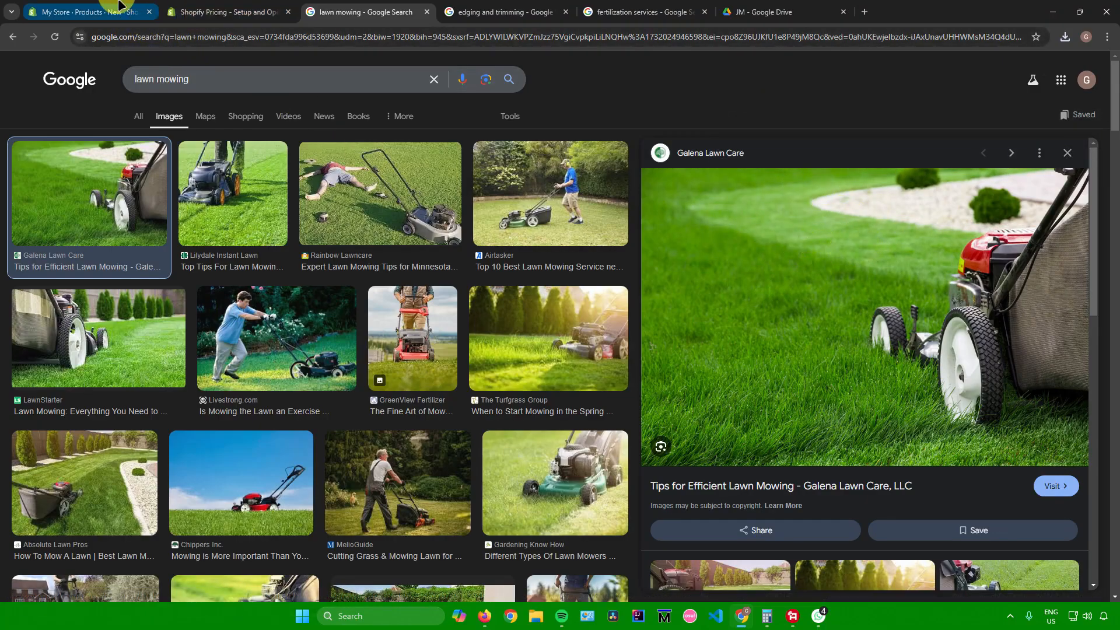
pyautogui.click(132, 13)
pyautogui.click(503, 366)
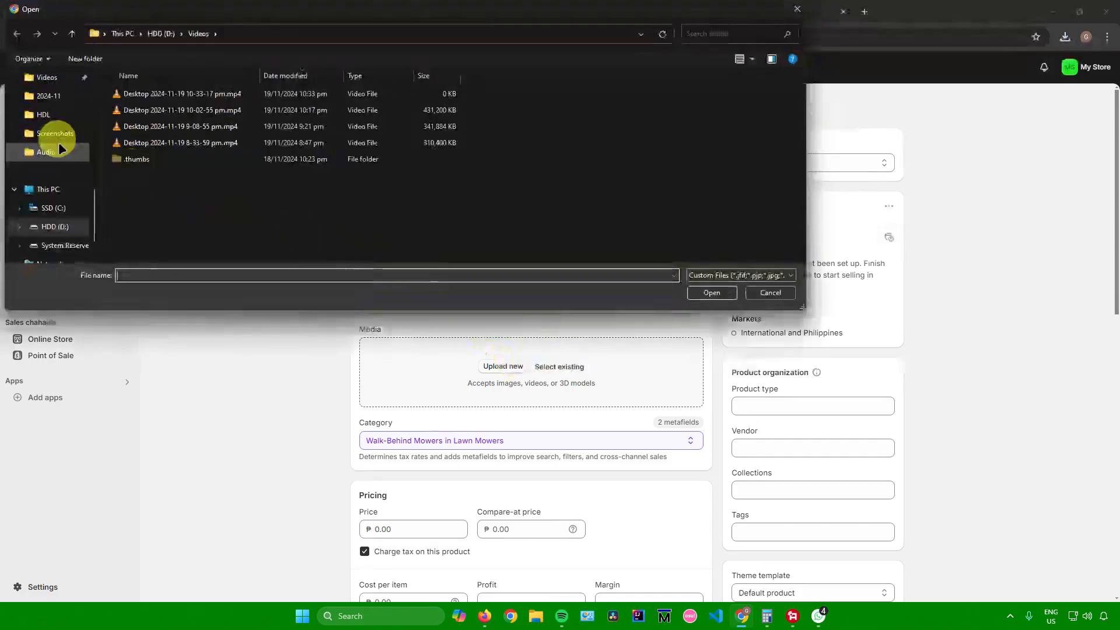
pyautogui.scroll(5, 48, 153)
pyautogui.click(46, 150)
pyautogui.doubleClick(163, 143)
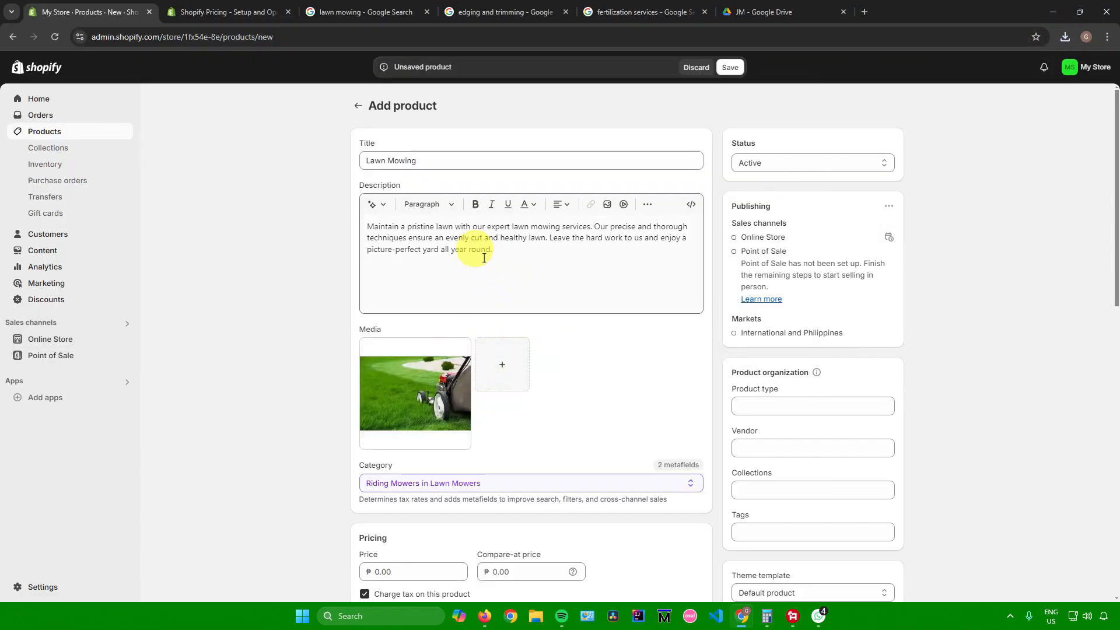
pyautogui.scroll(-2, 516, 367)
pyautogui.click(515, 366)
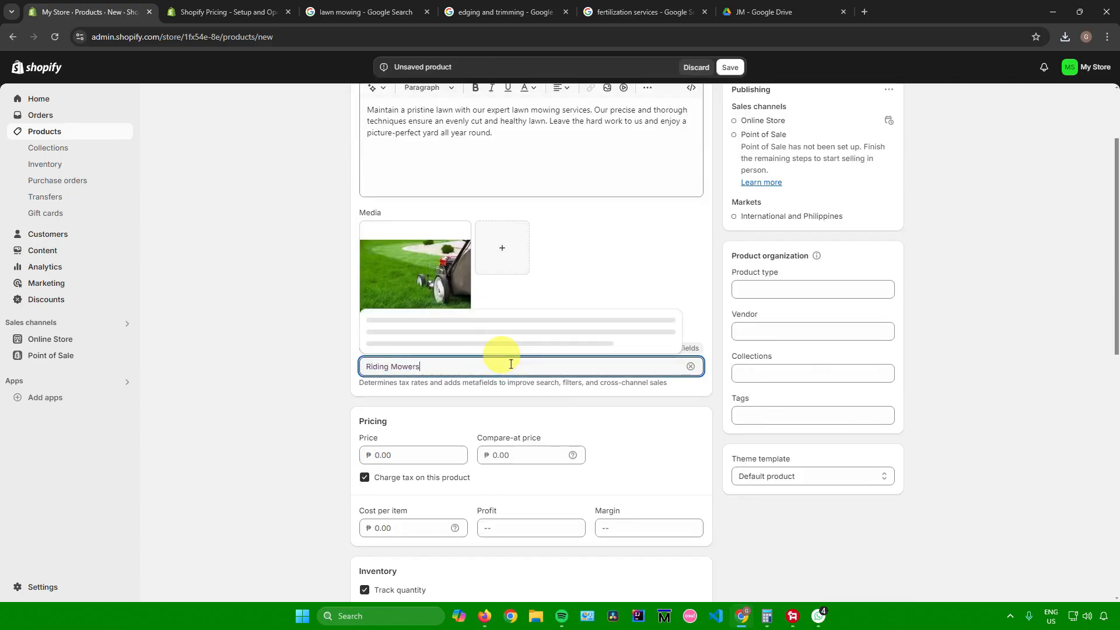
pyautogui.click(280, 348)
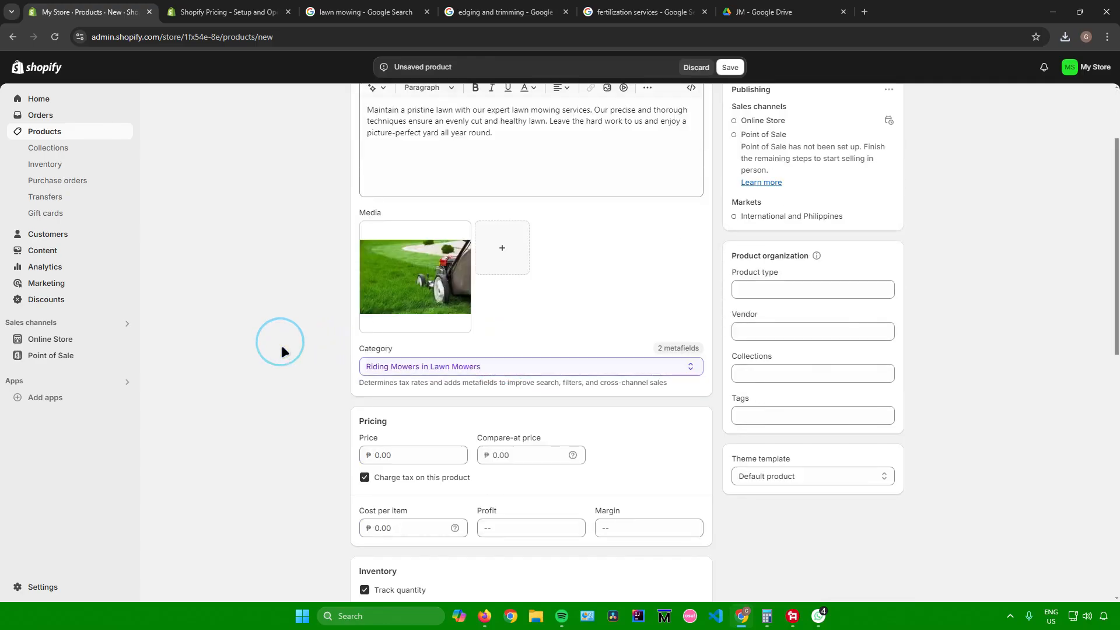
pyautogui.scroll(2, 282, 342)
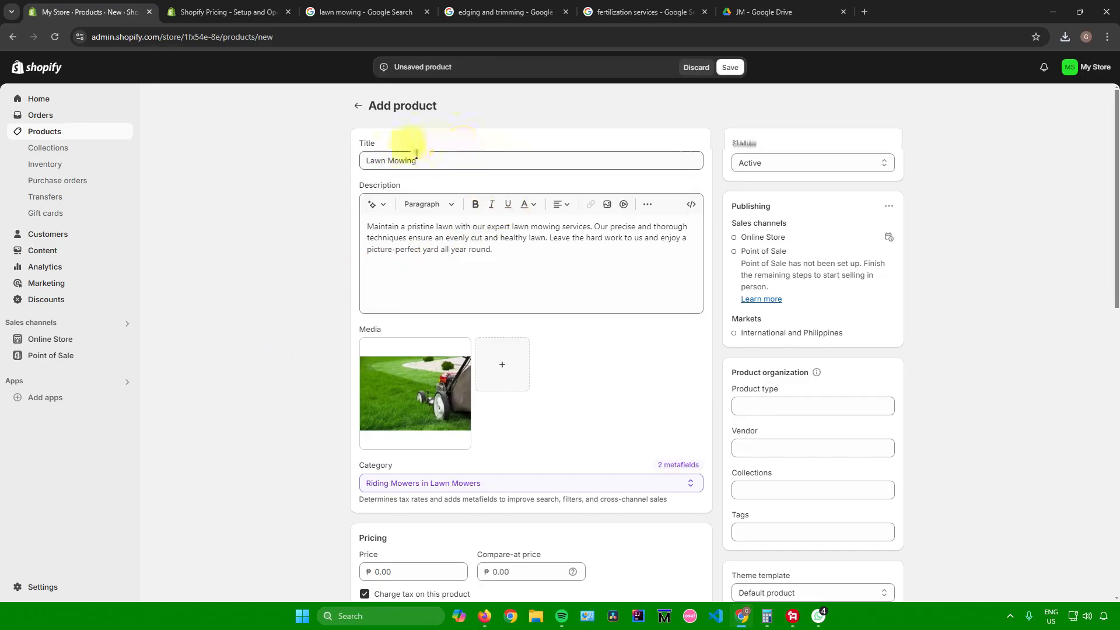
# Set the Lawn Mowing product's price to ₱2,000.
pyautogui.scroll(-5, 300, 280)
pyautogui.click(412, 281)
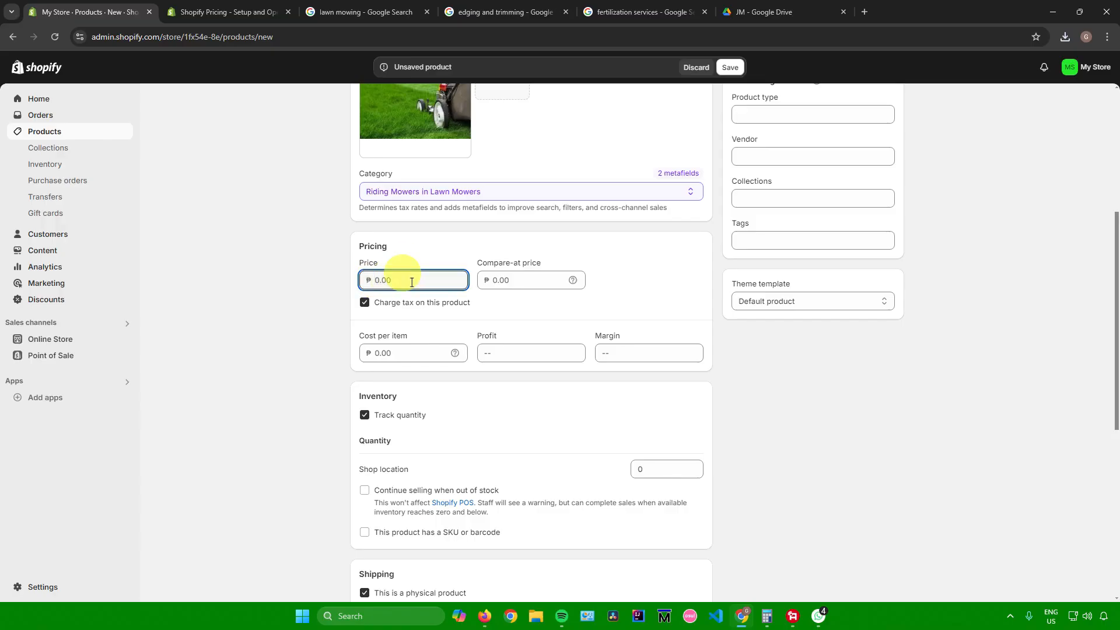
pyautogui.write('2,000')
pyautogui.click(381, 294)
# Turn off quantity tracking for the product and unmark it as a physical product.
pyautogui.scroll(-2, 378, 309)
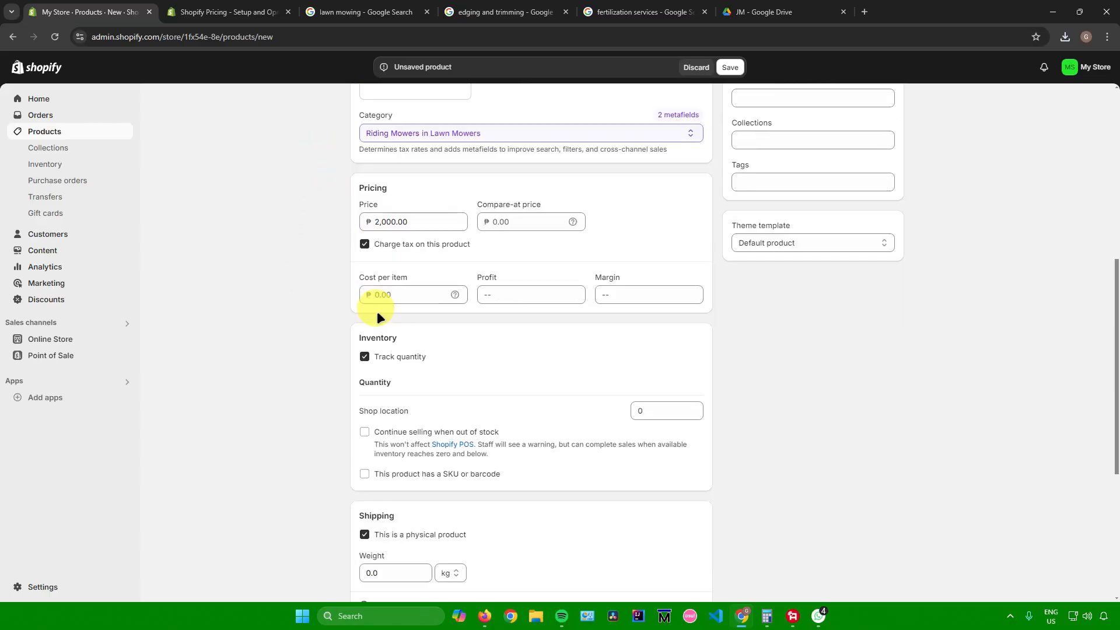
pyautogui.scroll(-2, 392, 311)
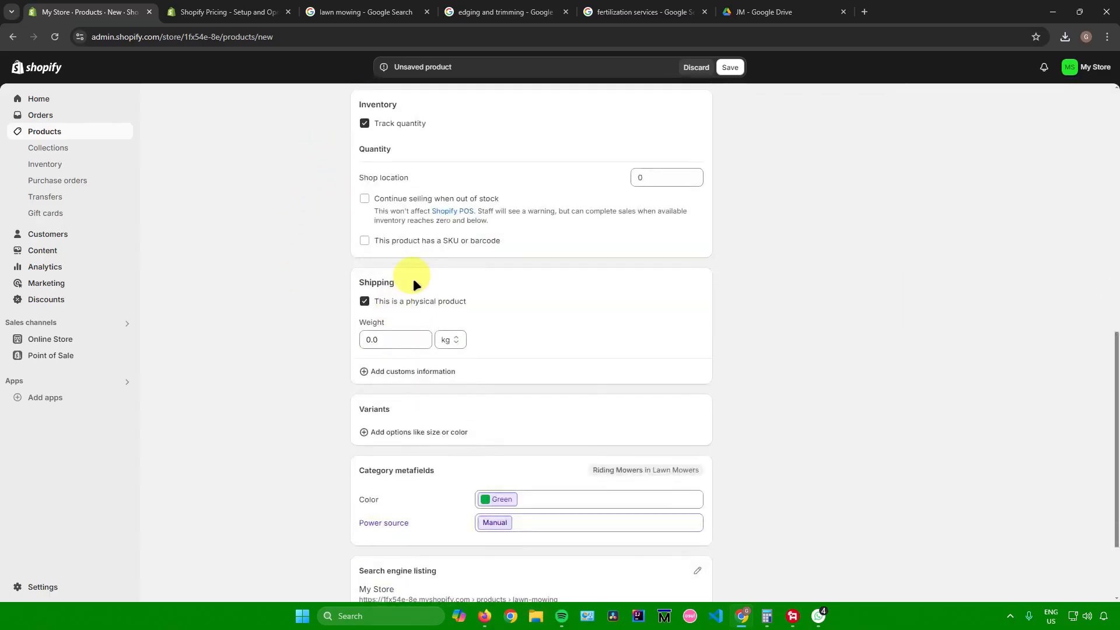
pyautogui.scroll(1, 423, 284)
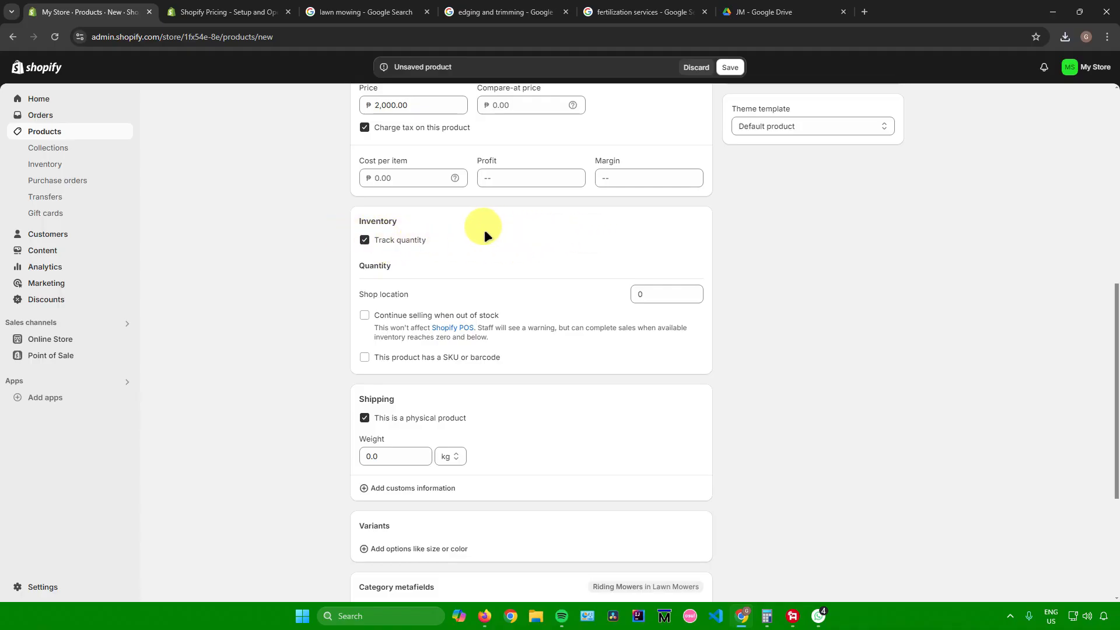
pyautogui.click(388, 244)
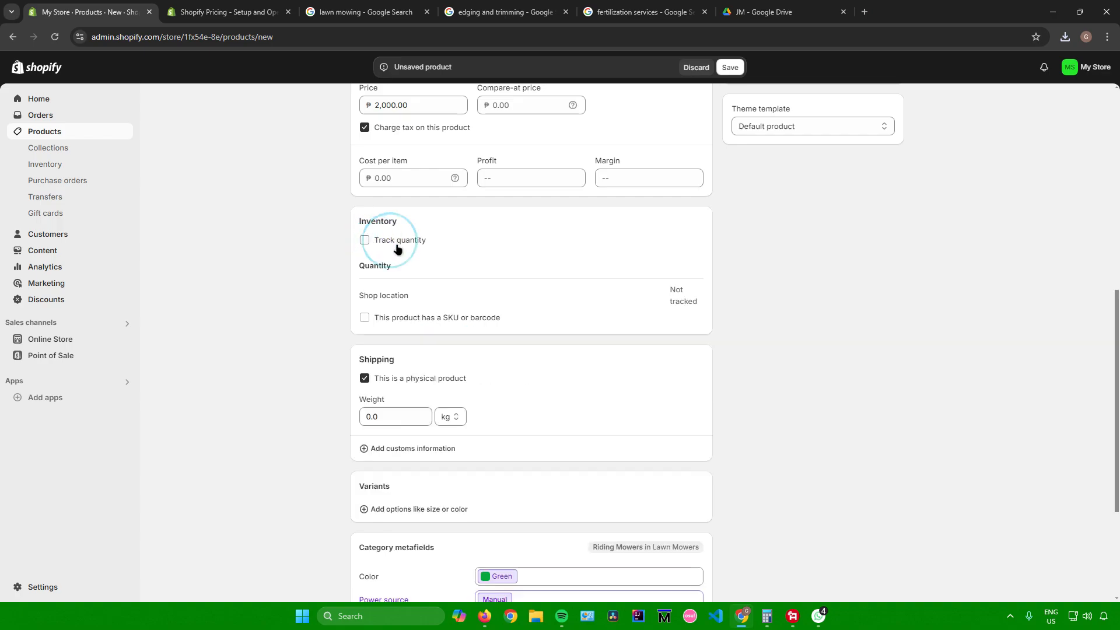
pyautogui.scroll(-2, 464, 251)
pyautogui.moveTo(350, 243); pyautogui.dragTo(479, 260)
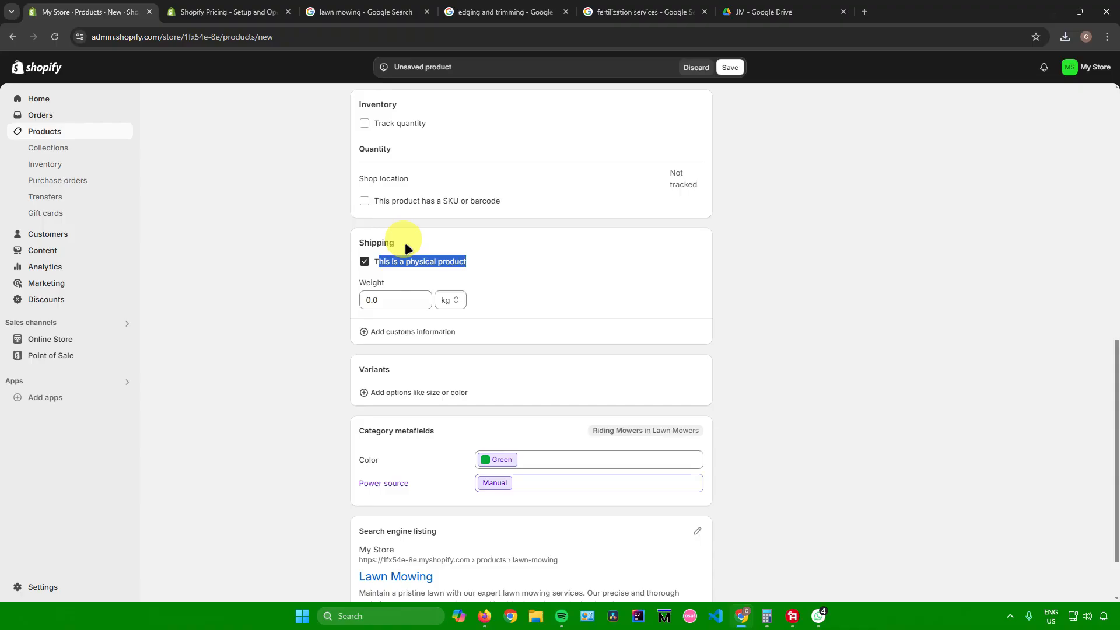
pyautogui.click(364, 262)
pyautogui.scroll(-1, 559, 250)
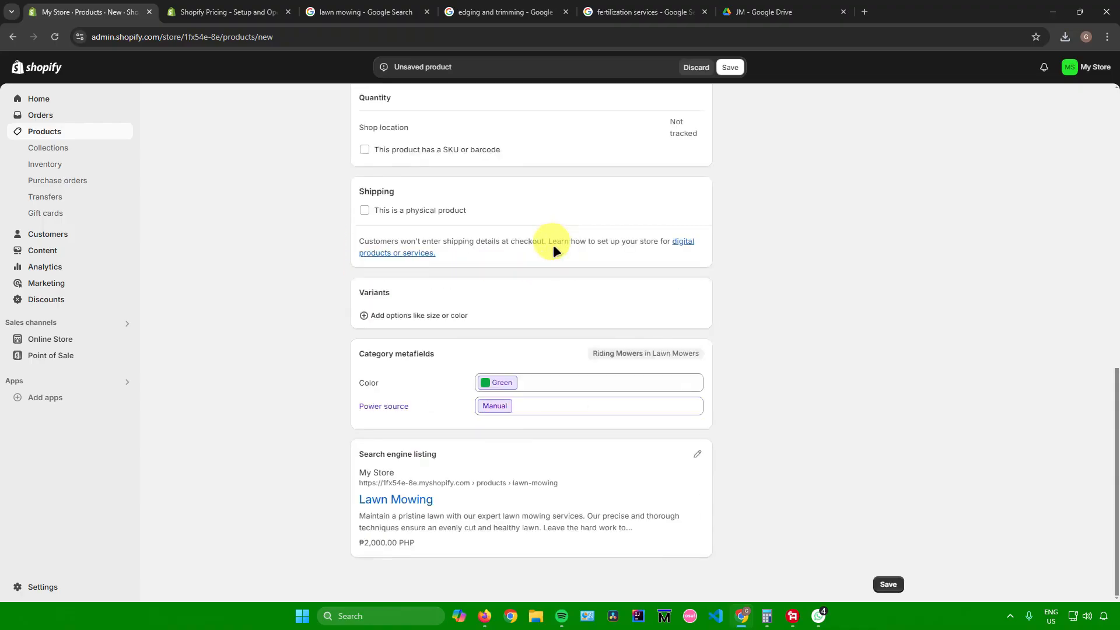
# Create a custom variant option named "Lawn Sizes" for the product.
pyautogui.scroll(2, 498, 263)
pyautogui.scroll(-2, 500, 264)
pyautogui.click(426, 316)
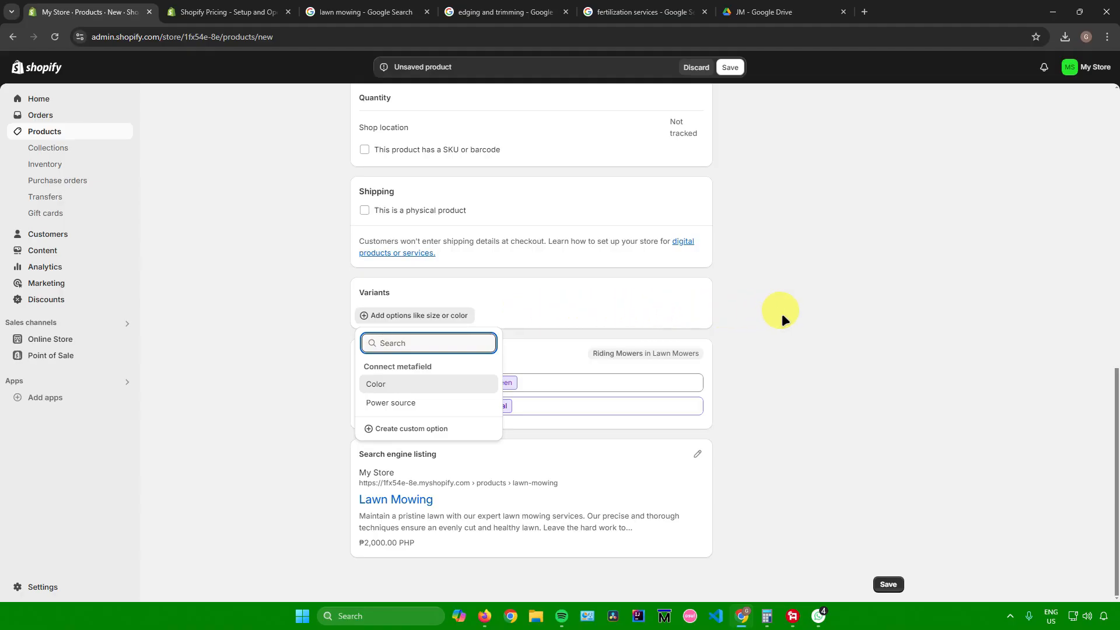
pyautogui.click(452, 431)
pyautogui.write('Lawn Sizes')
# Add the values "5000 Square Feet" and "10000 Square Feet" to the Lawn Sizes option and finish it.
pyautogui.click(411, 380)
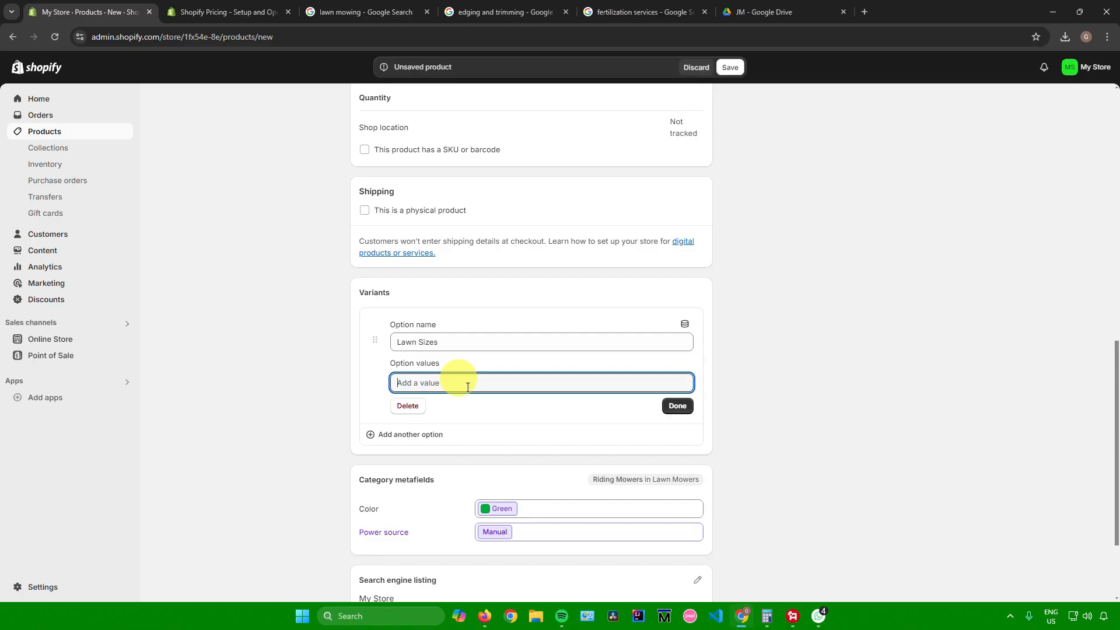
pyautogui.click(444, 378)
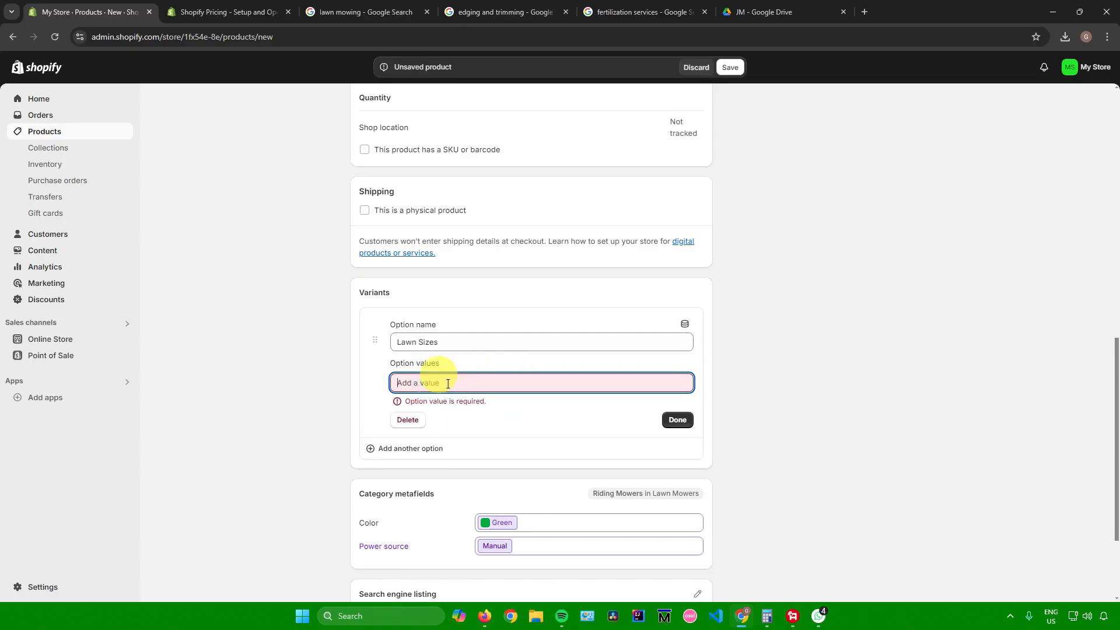
pyautogui.write('500')
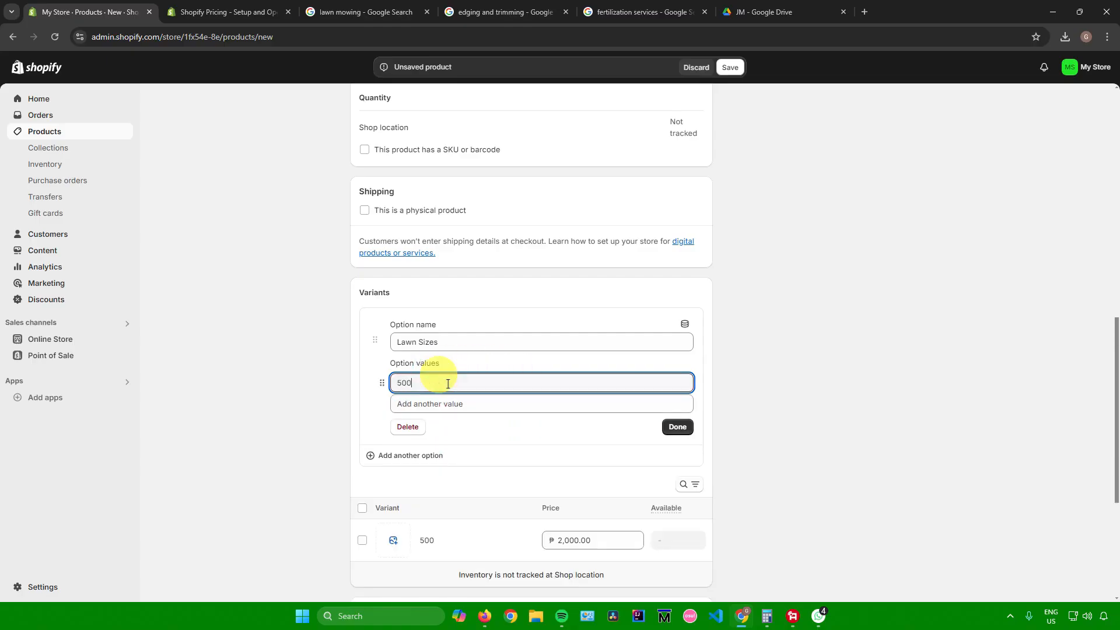
pyautogui.write('0 Square Feet')
pyautogui.click(393, 402)
pyautogui.write('1')
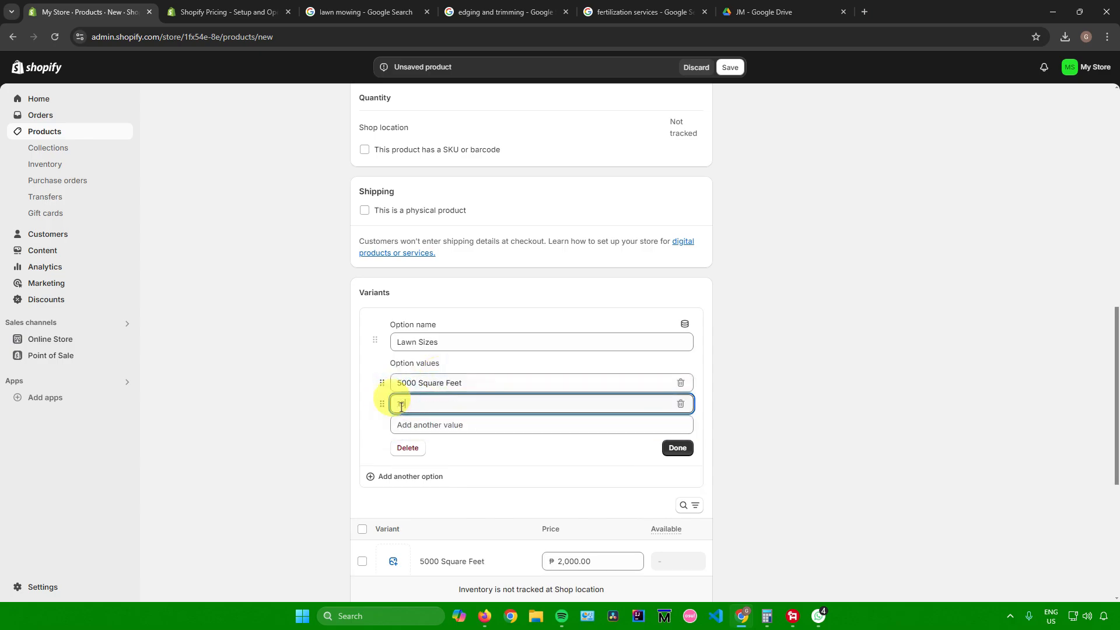
pyautogui.write('0000 Square Feet')
pyautogui.click(798, 293)
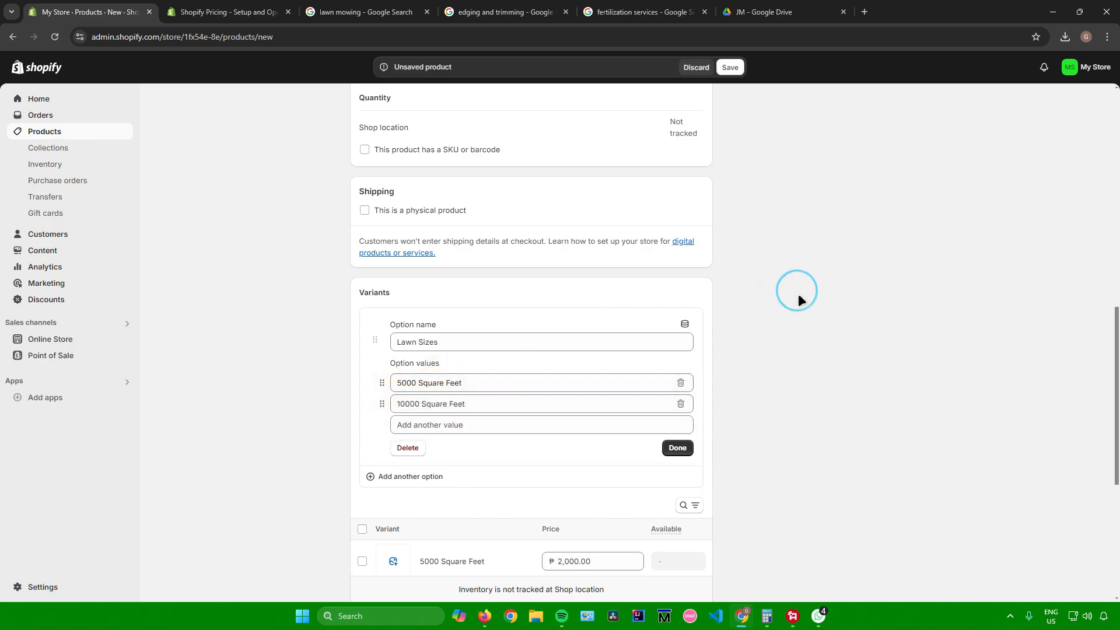
pyautogui.click(664, 449)
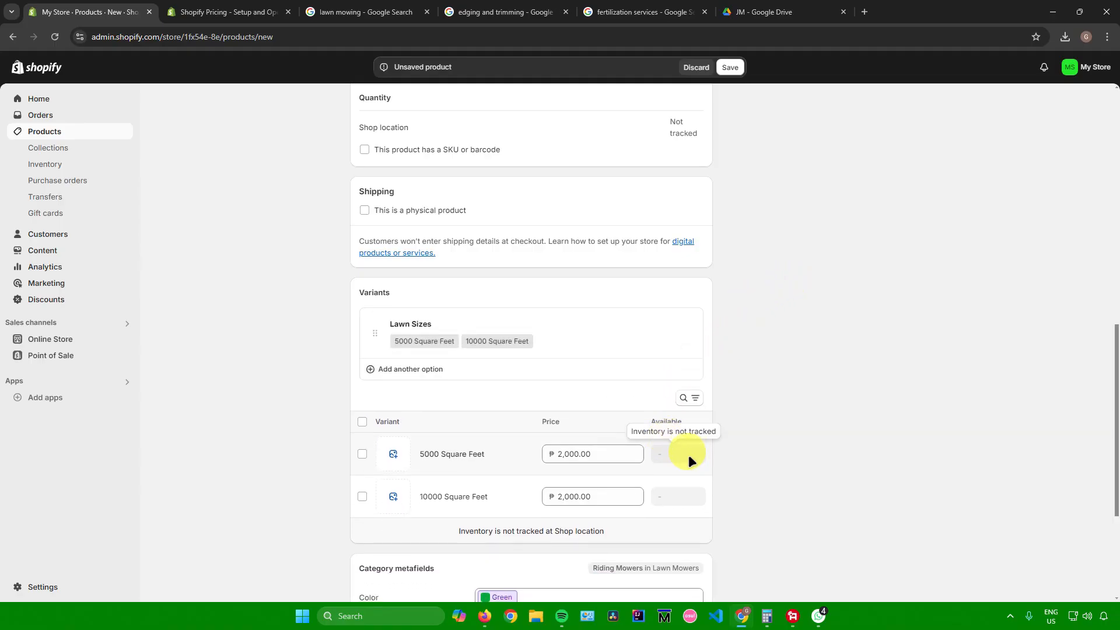
# Set the price of the 10000 Square Feet variant to ₱4,000.
pyautogui.scroll(-3, 692, 456)
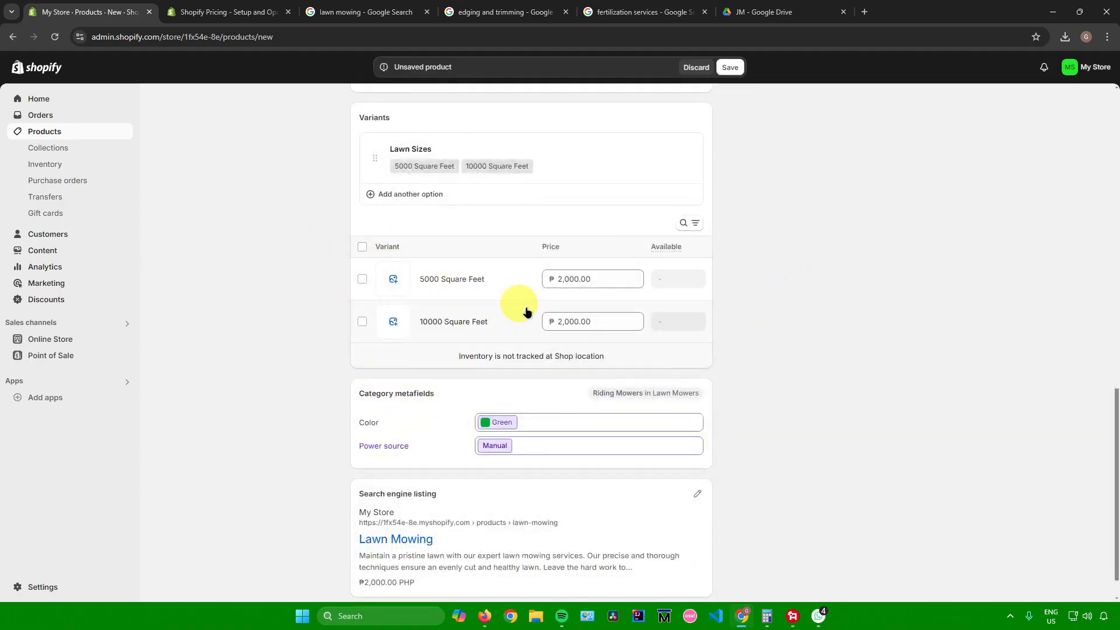
pyautogui.click(559, 320)
pyautogui.click(561, 322)
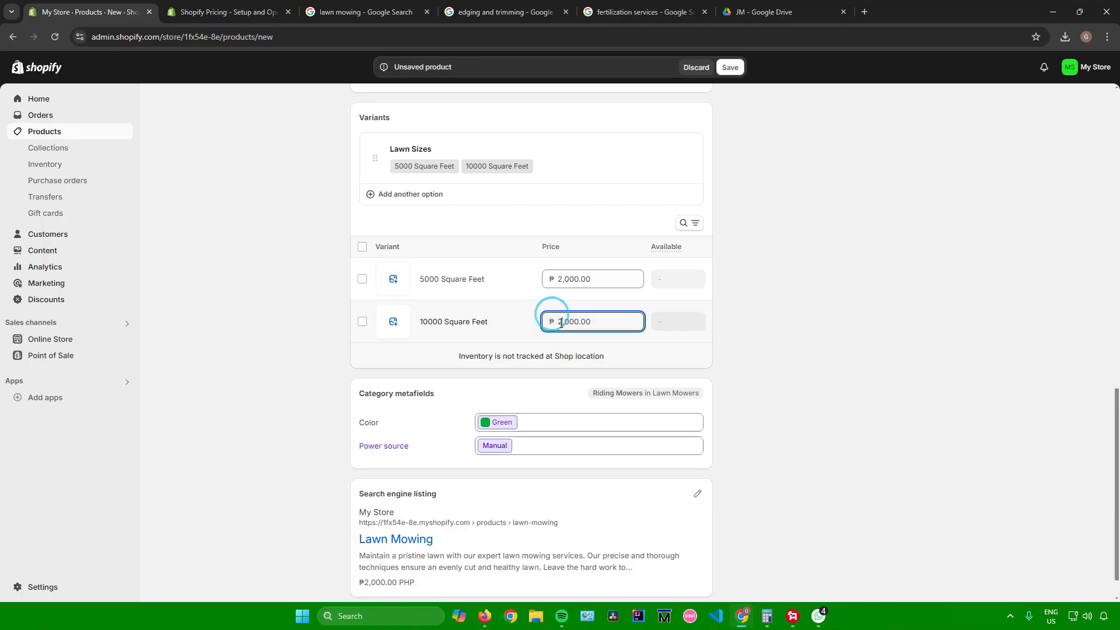
pyautogui.press('Delete')
pyautogui.press('Delete')
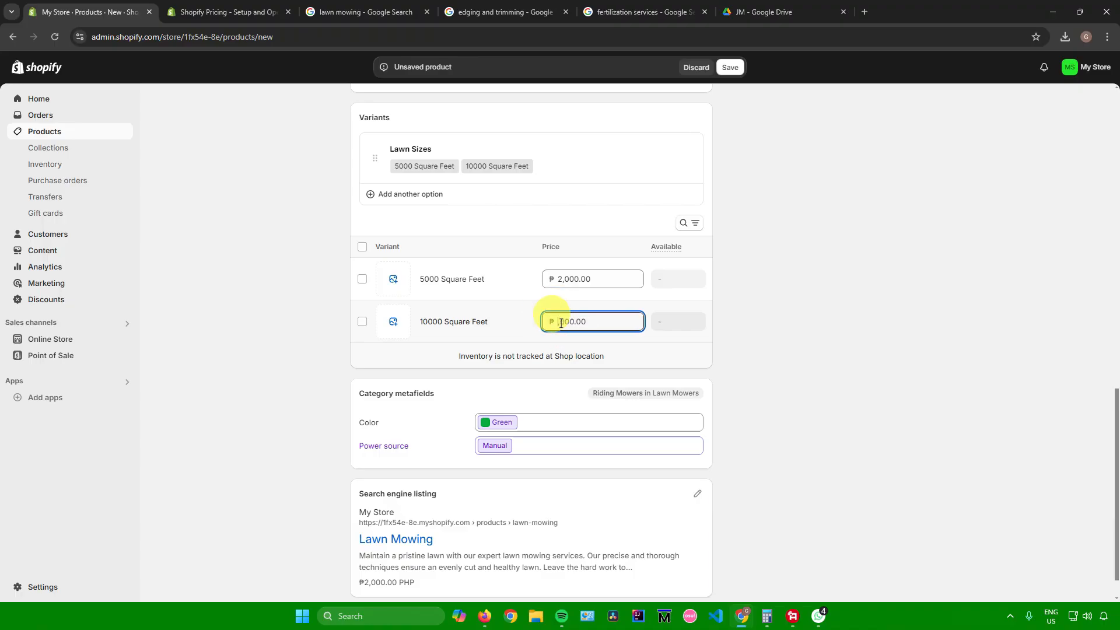
pyautogui.click(806, 319)
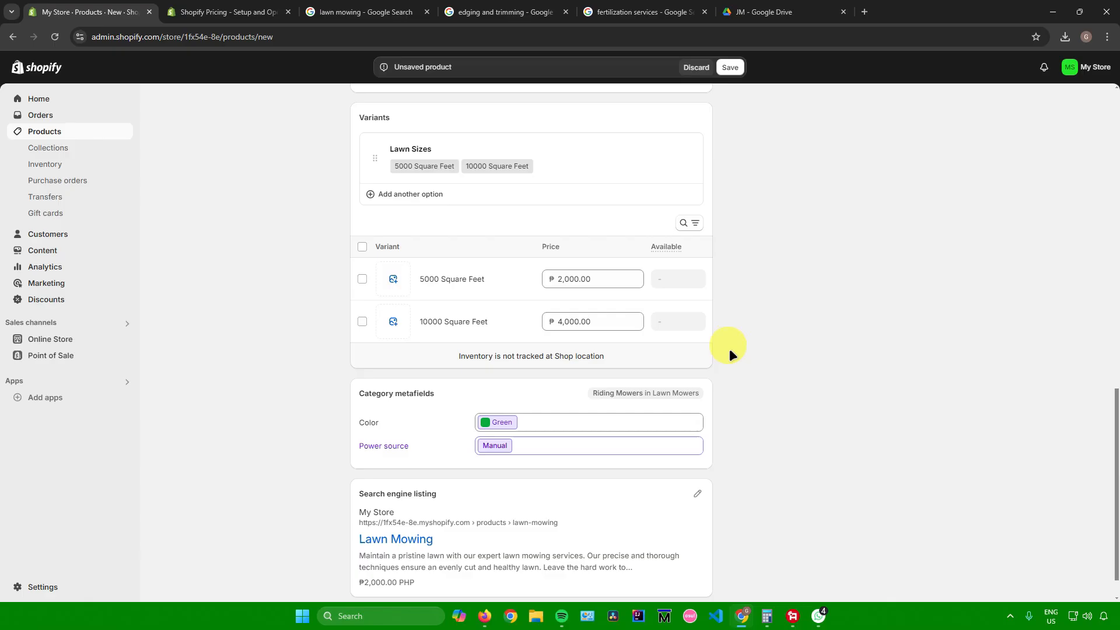
pyautogui.scroll(-1, 734, 348)
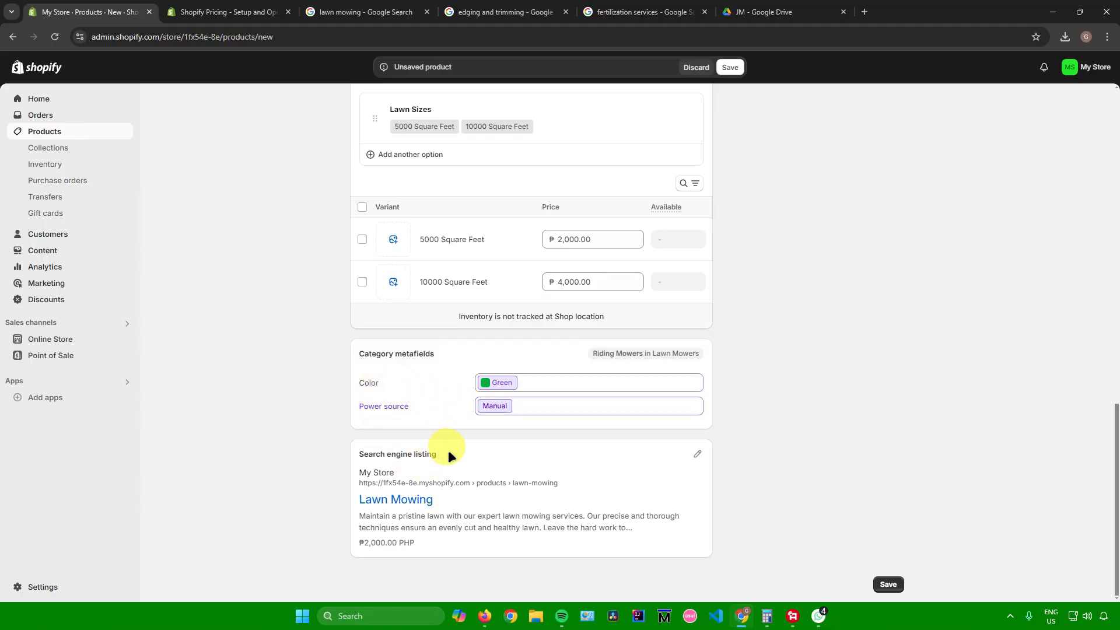
# Keep the Lawn Mowing product's status as Active and set its product type to Services.
pyautogui.scroll(15, 504, 446)
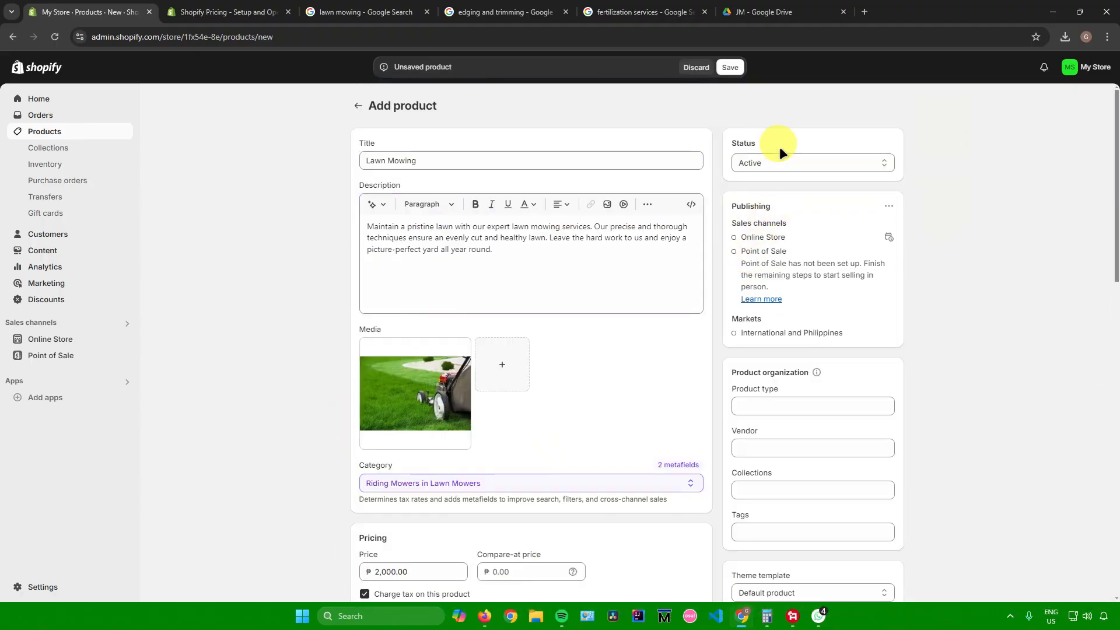
pyautogui.click(770, 162)
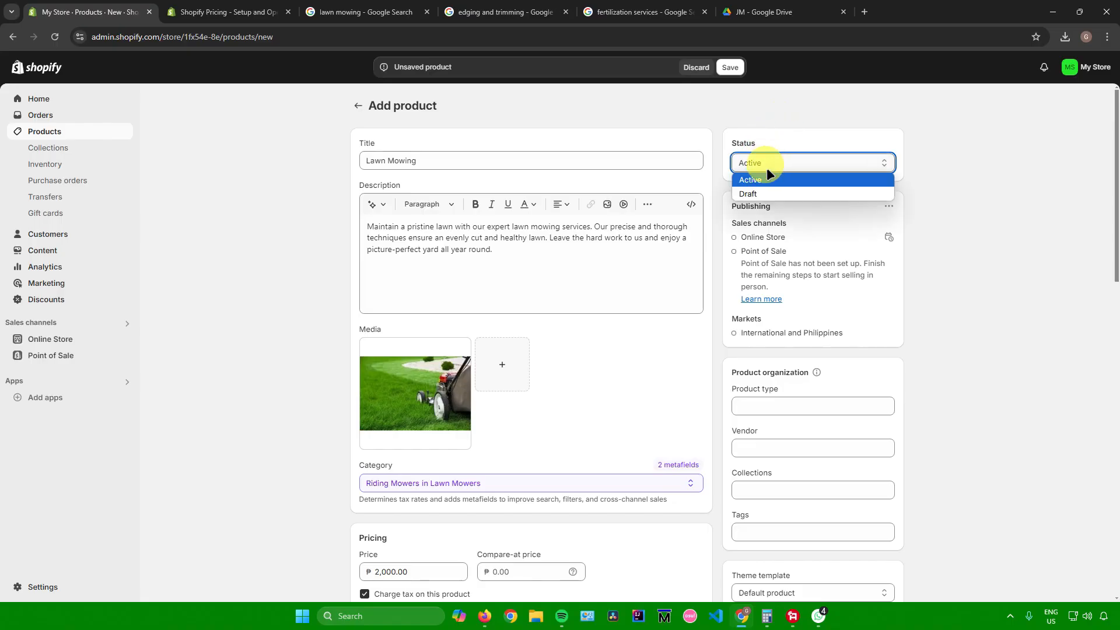
pyautogui.click(767, 167)
pyautogui.scroll(-2, 810, 186)
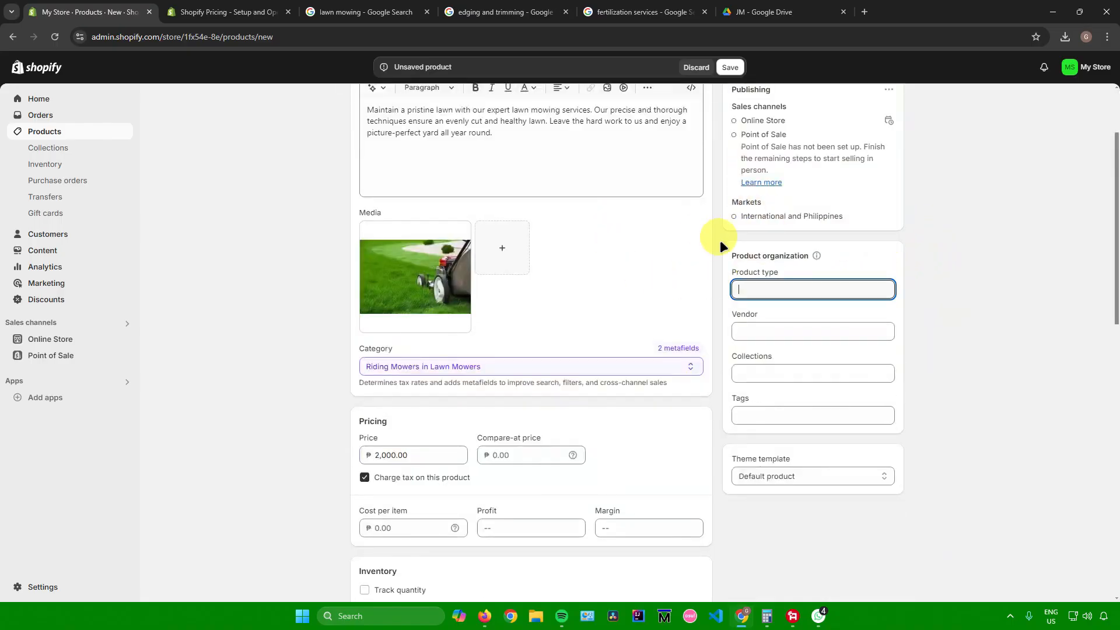
pyautogui.write('Services')
pyautogui.click(761, 321)
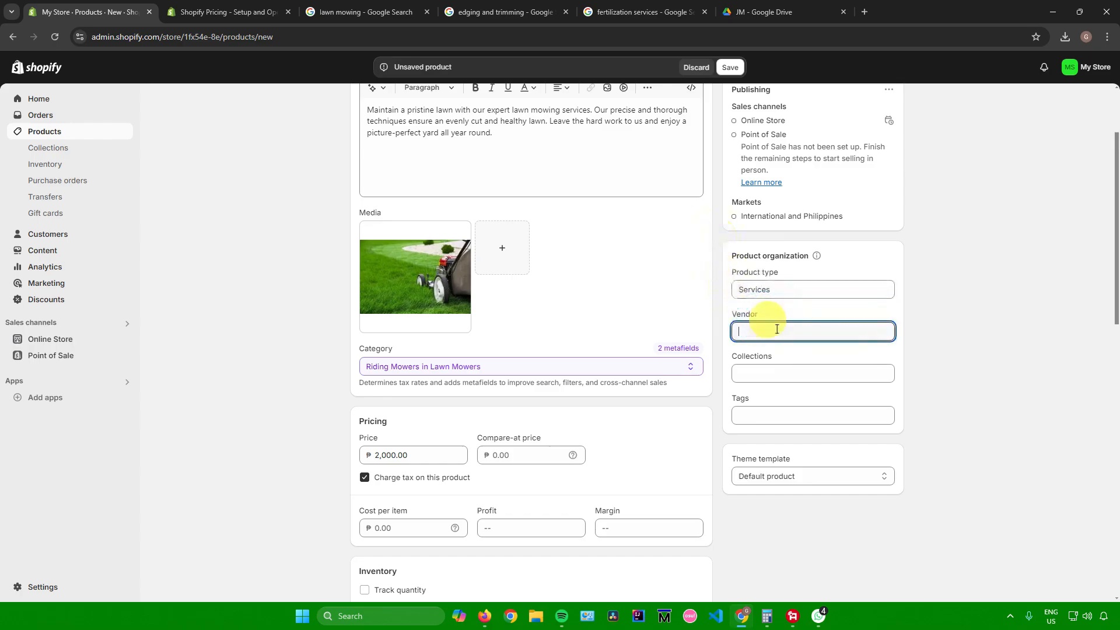
pyautogui.click(929, 359)
# Add the Lawn Mowing product to the Home page collection.
pyautogui.scroll(-1, 893, 345)
pyautogui.click(776, 315)
pyautogui.click(787, 344)
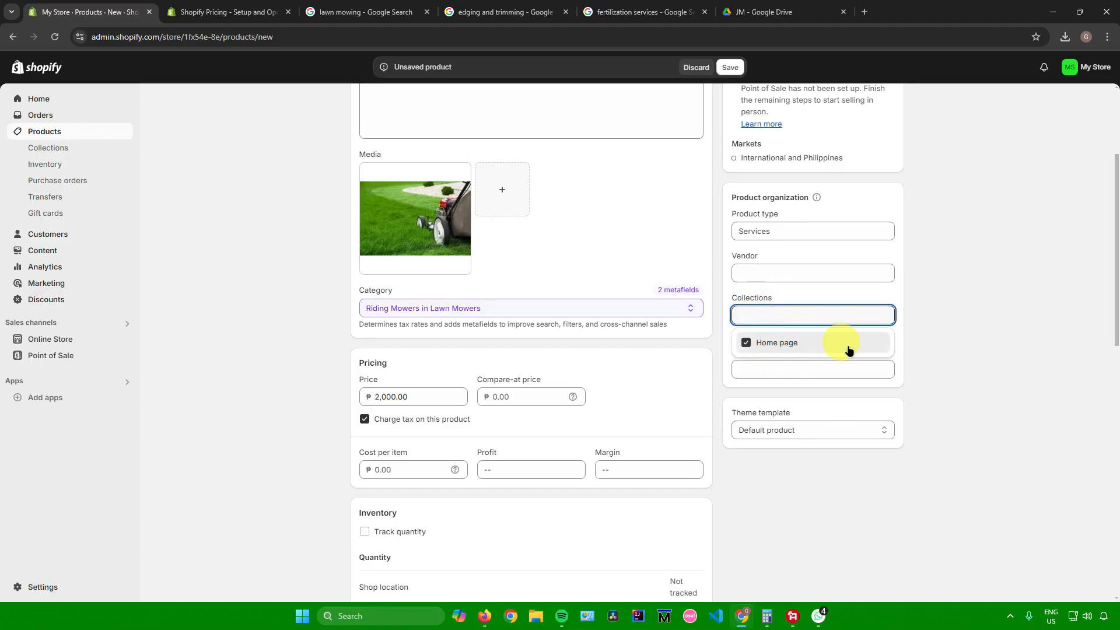
pyautogui.click(983, 324)
# Add the tag "Lawn Care Services" to the Lawn Mowing product.
pyautogui.scroll(-2, 924, 314)
pyautogui.click(773, 252)
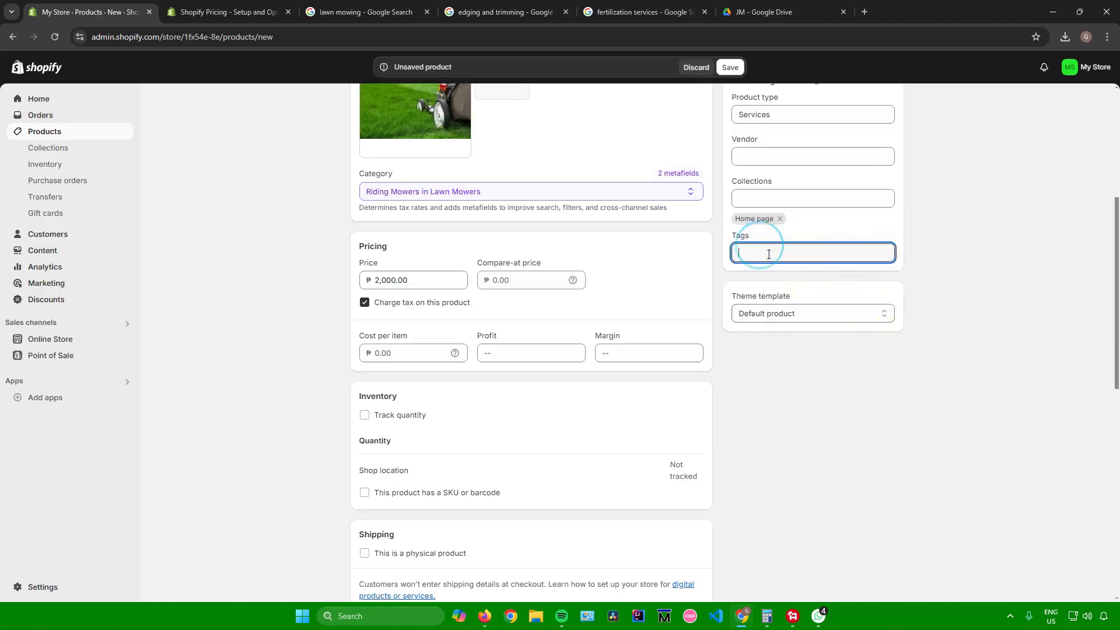
pyautogui.write('Lawn')
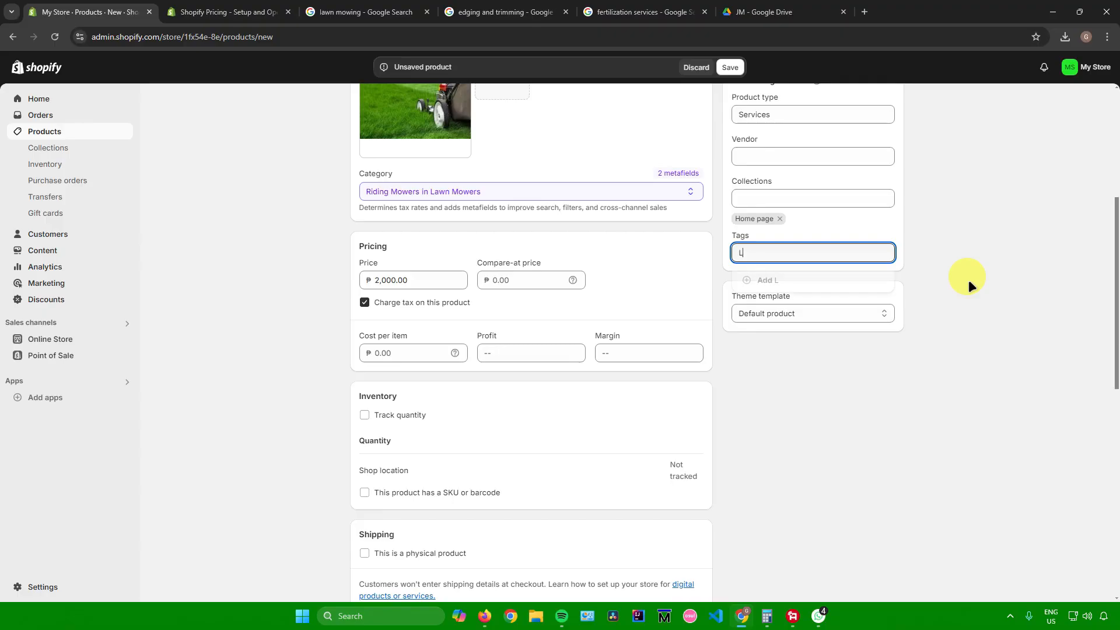
pyautogui.write('Care Services')
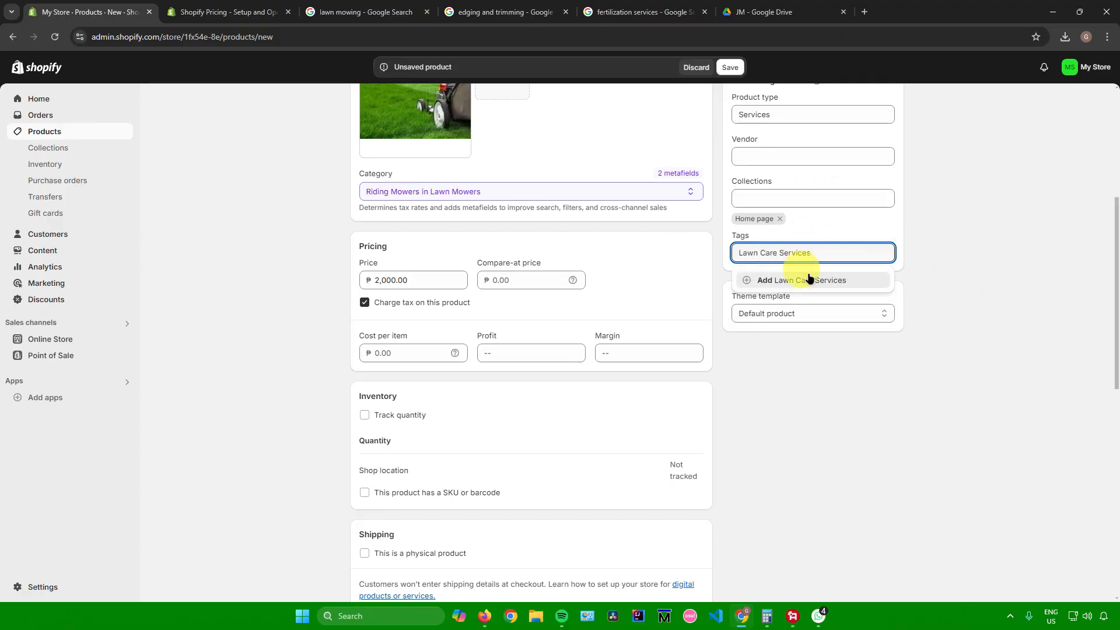
pyautogui.press('Return')
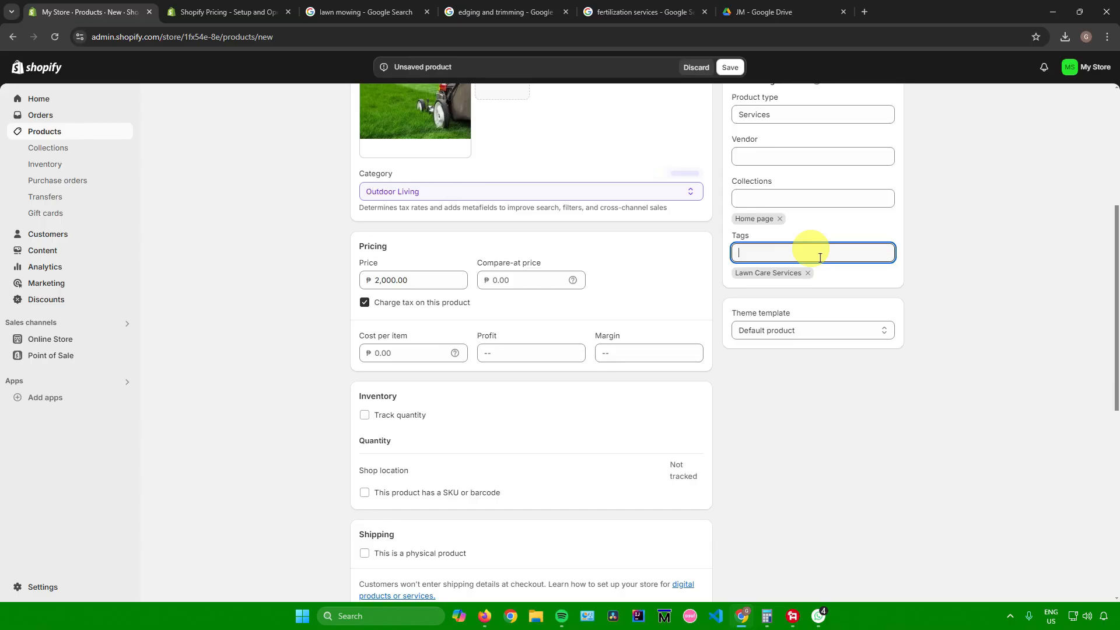
pyautogui.click(968, 176)
# Save the Lawn Mowing product and return to the product list.
pyautogui.scroll(5, 965, 178)
pyautogui.scroll(-7, 933, 193)
pyautogui.scroll(7, 933, 191)
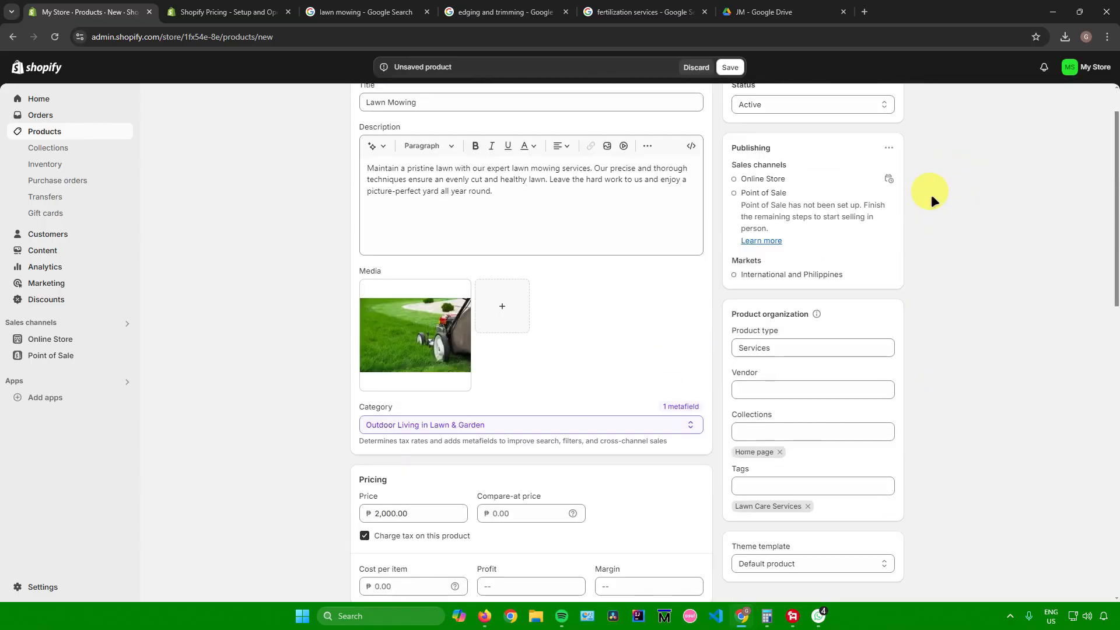
pyautogui.click(730, 67)
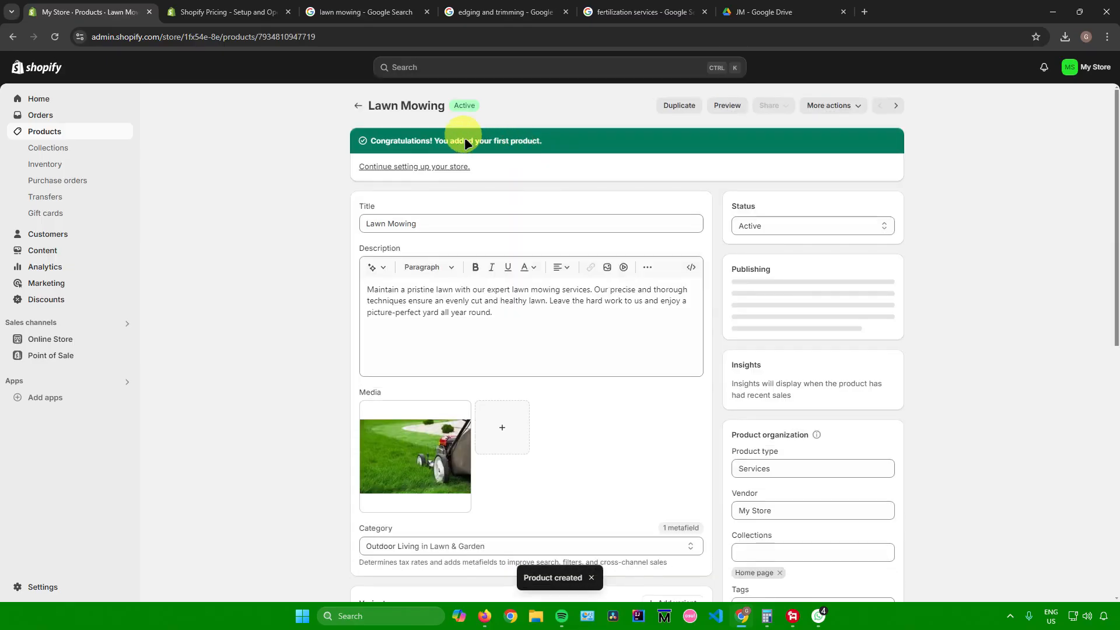
pyautogui.click(358, 107)
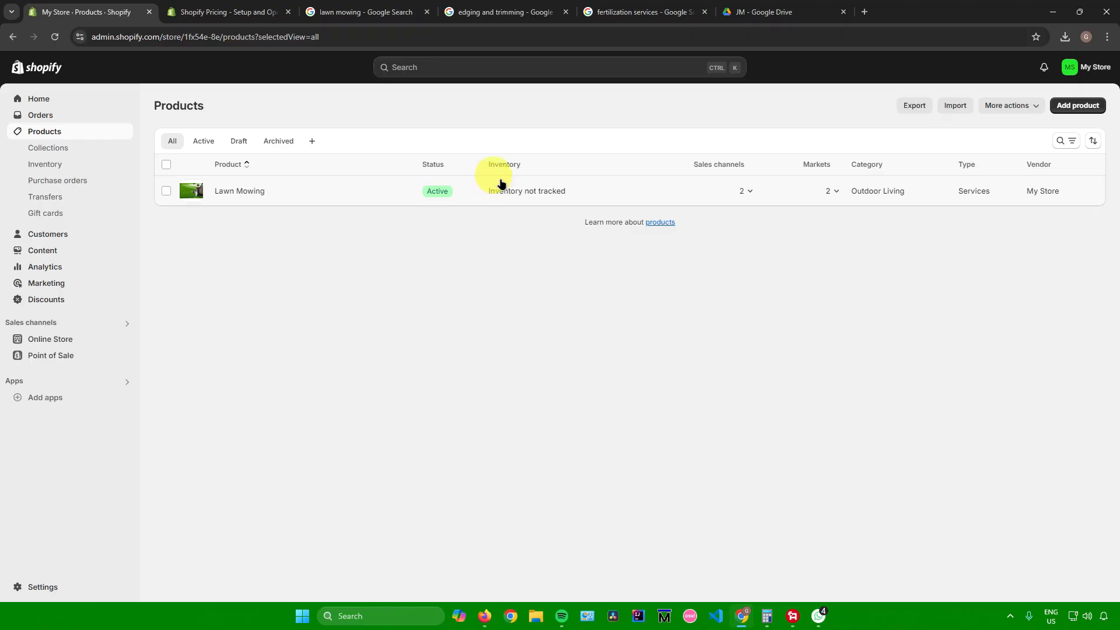
# Look at the image searches for edging and trimming and for fertilization services, then return to the store's product list.
pyautogui.click(487, 11)
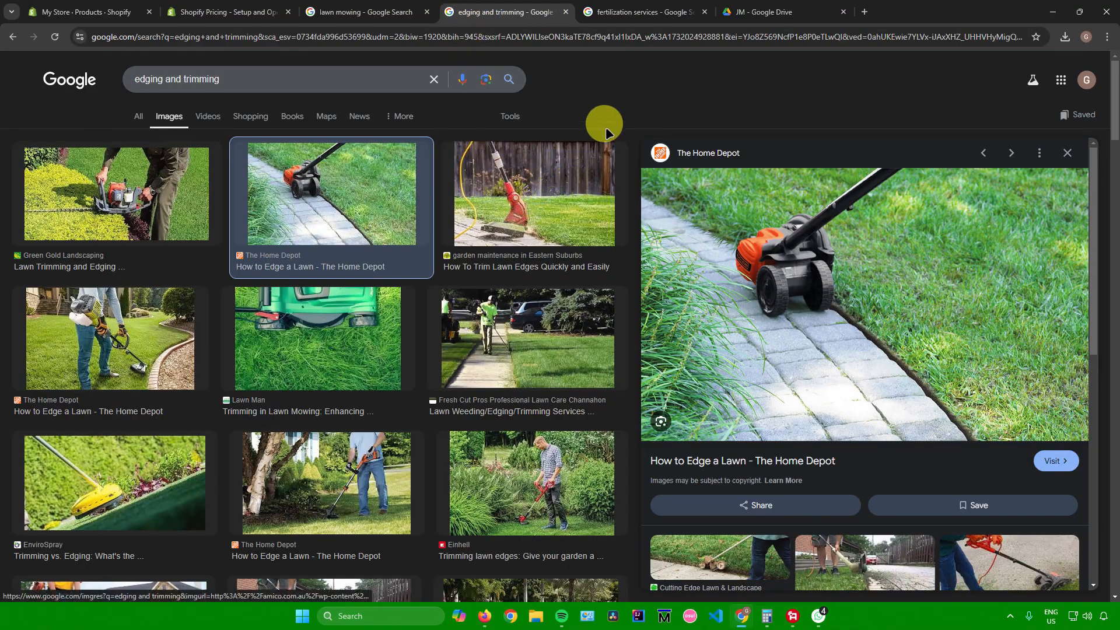
pyautogui.click(639, 12)
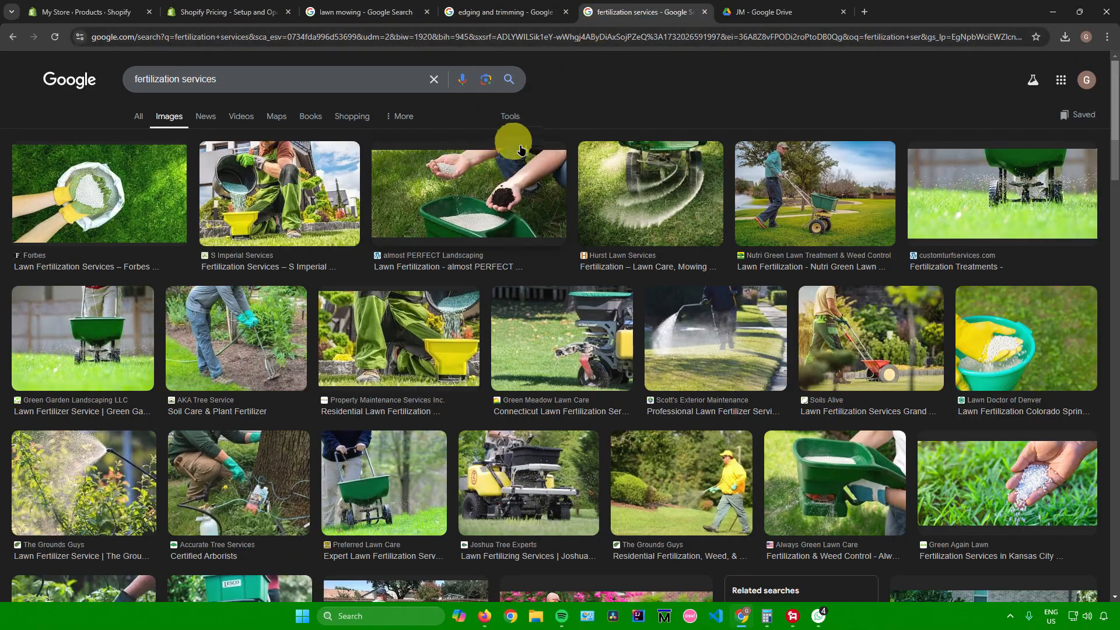
pyautogui.click(99, 12)
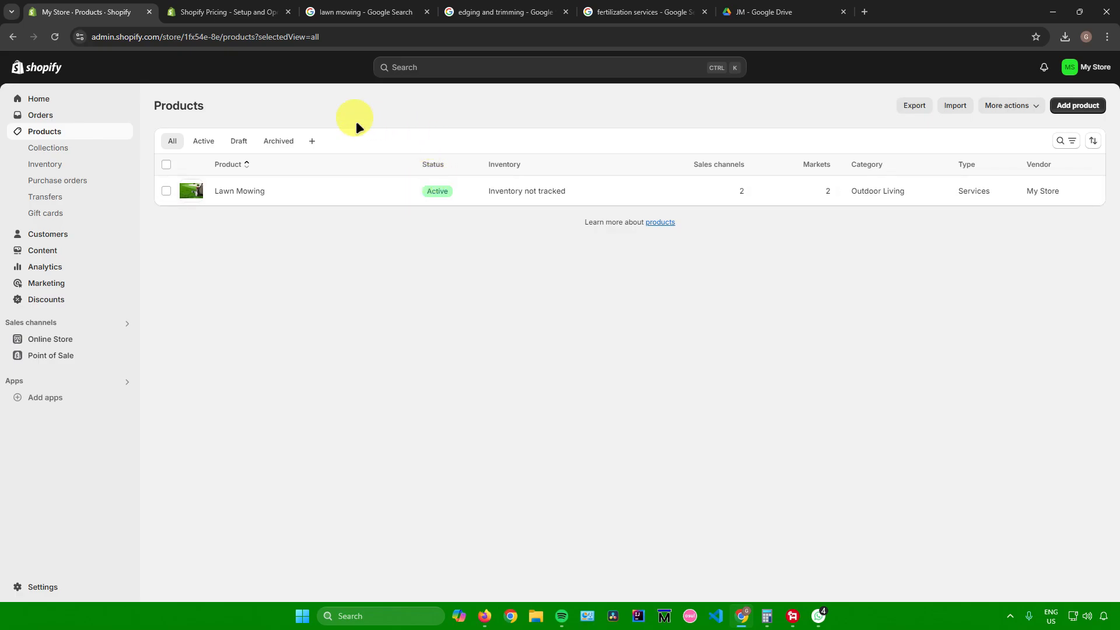
# Start adding another product and go to its title field.
pyautogui.click(1077, 105)
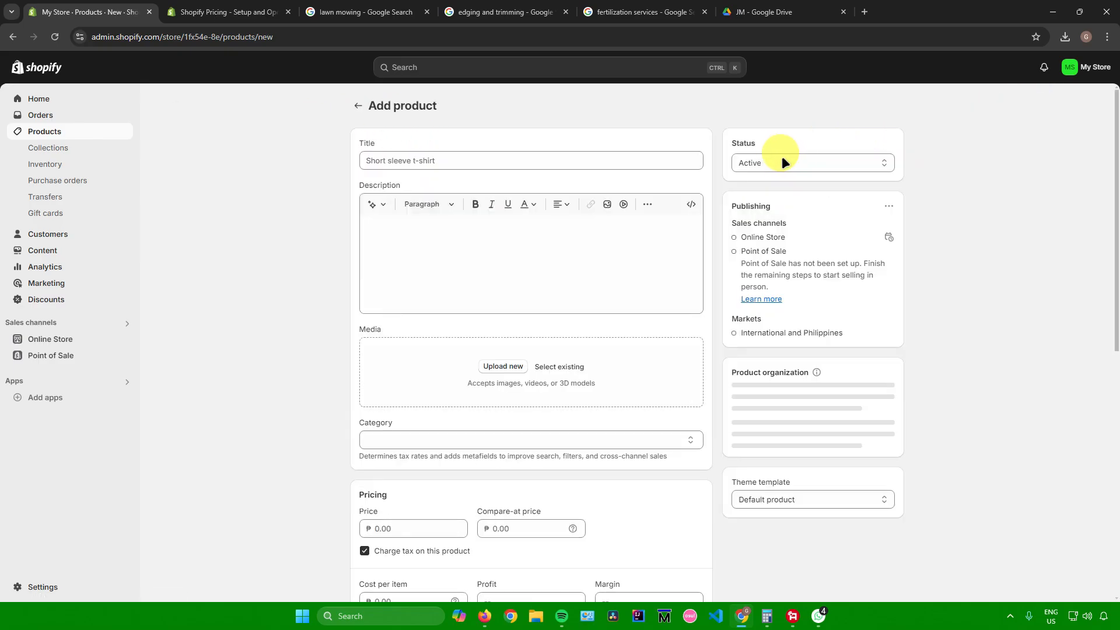
pyautogui.click(476, 240)
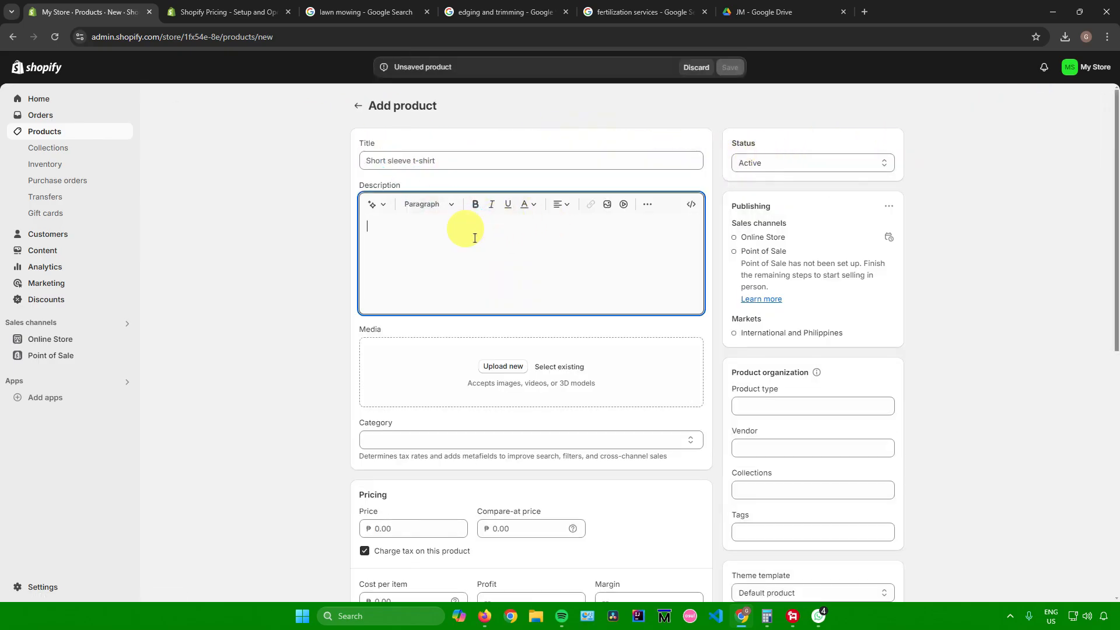
pyautogui.click(422, 161)
pyautogui.click(446, 251)
pyautogui.scroll(-5, 531, 256)
pyautogui.scroll(5, 528, 257)
pyautogui.click(441, 159)
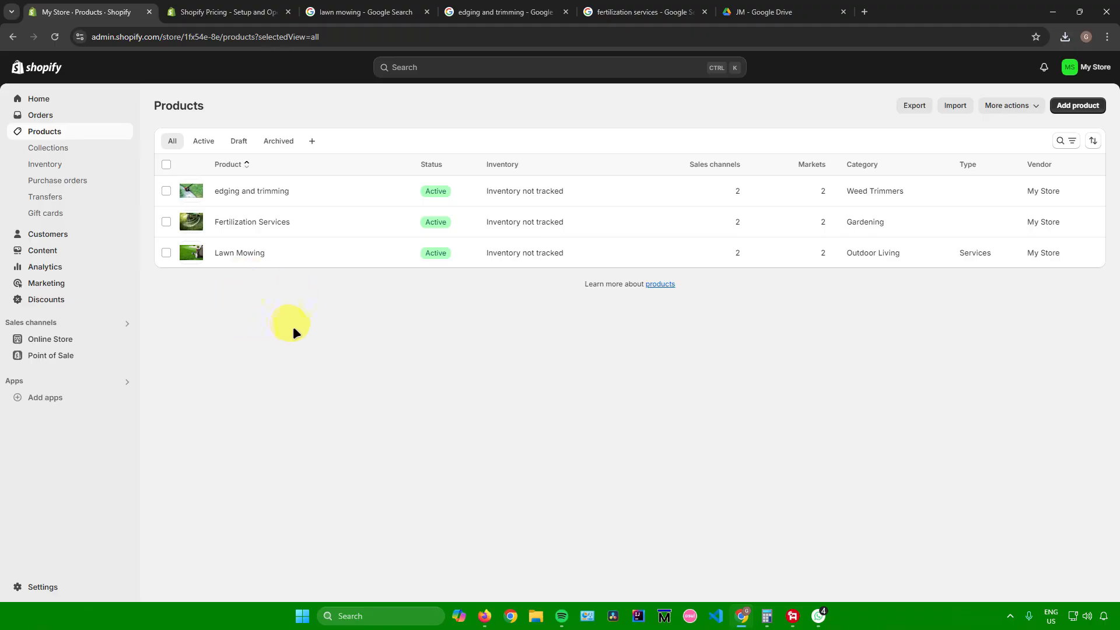
# Search the Shopify App Store for "appointly" and open the Appointment Booking App Apntly listing.
pyautogui.click(67, 400)
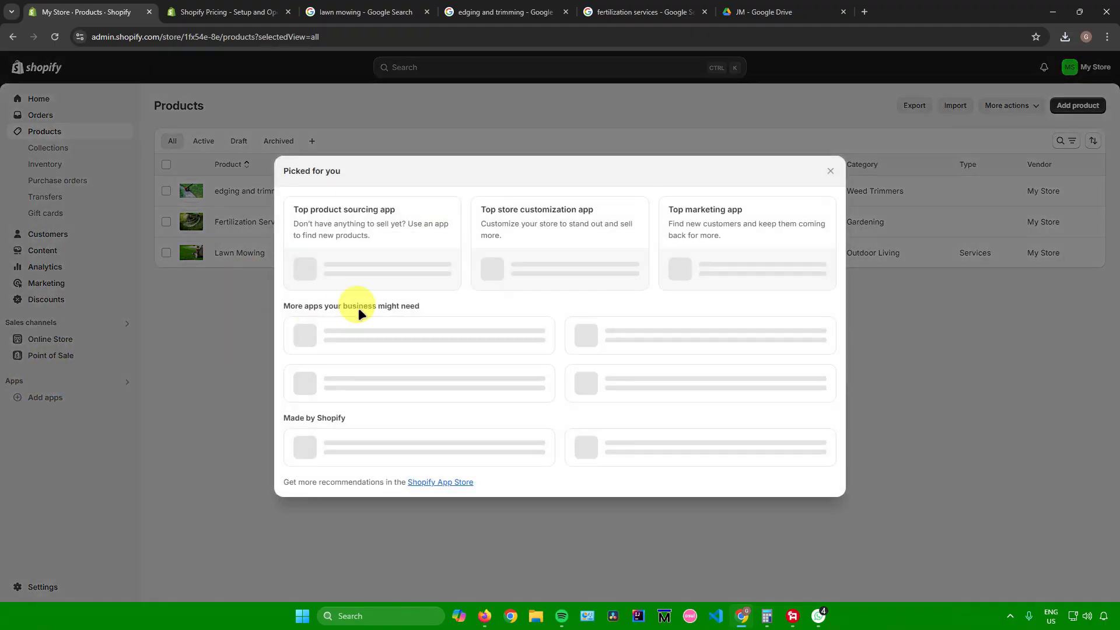
pyautogui.click(434, 524)
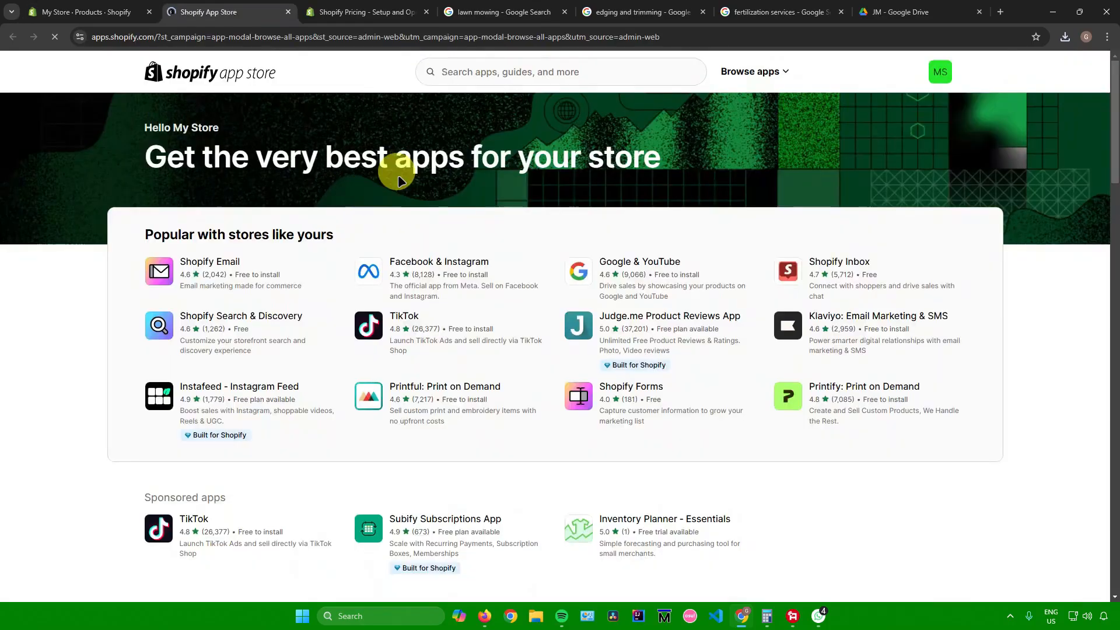
pyautogui.click(462, 71)
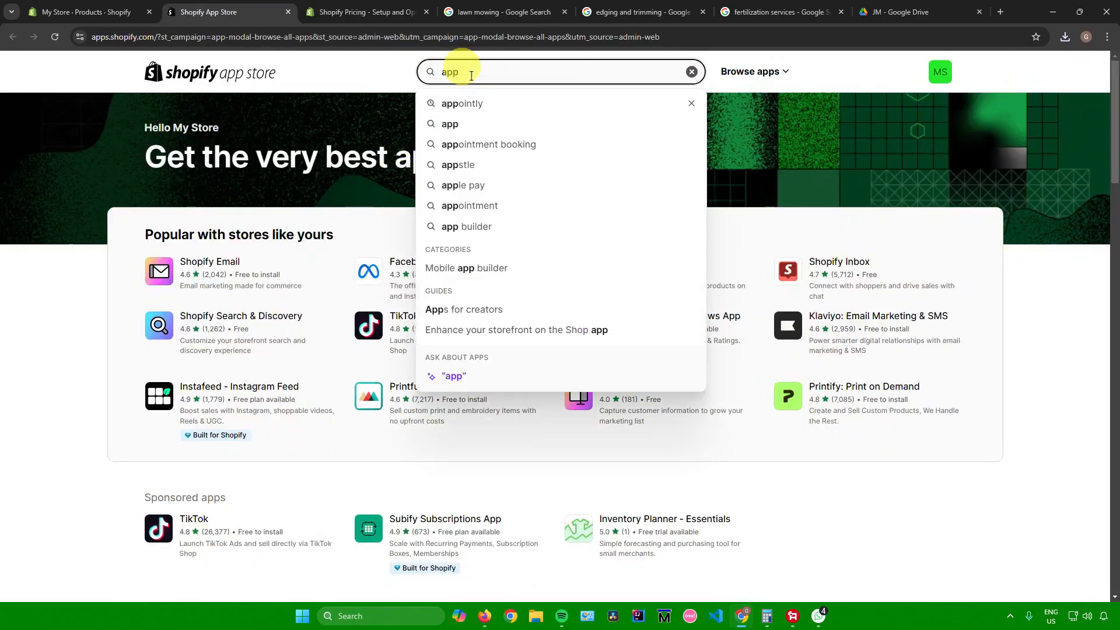
pyautogui.click(461, 103)
pyautogui.click(230, 187)
# Review the booking app's listing, including its developer, and open the app in the store admin.
pyautogui.scroll(-1, 257, 211)
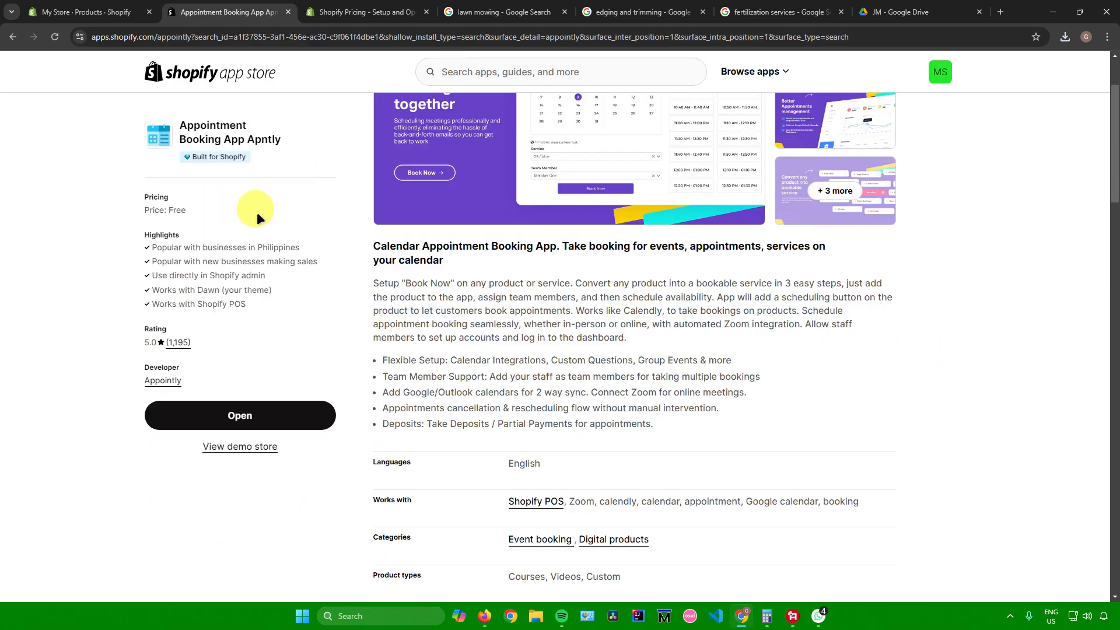
pyautogui.scroll(2, 399, 323)
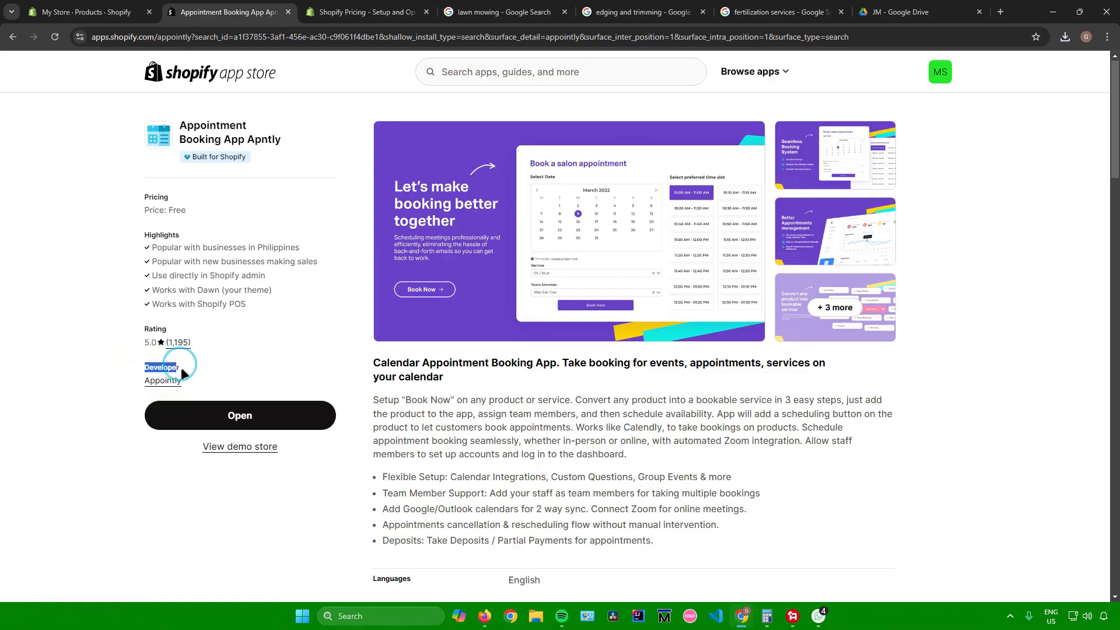
pyautogui.moveTo(169, 367)
pyautogui.mouseDown()
pyautogui.moveTo(140, 362)
pyautogui.moveTo(153, 365)
pyautogui.mouseUp()
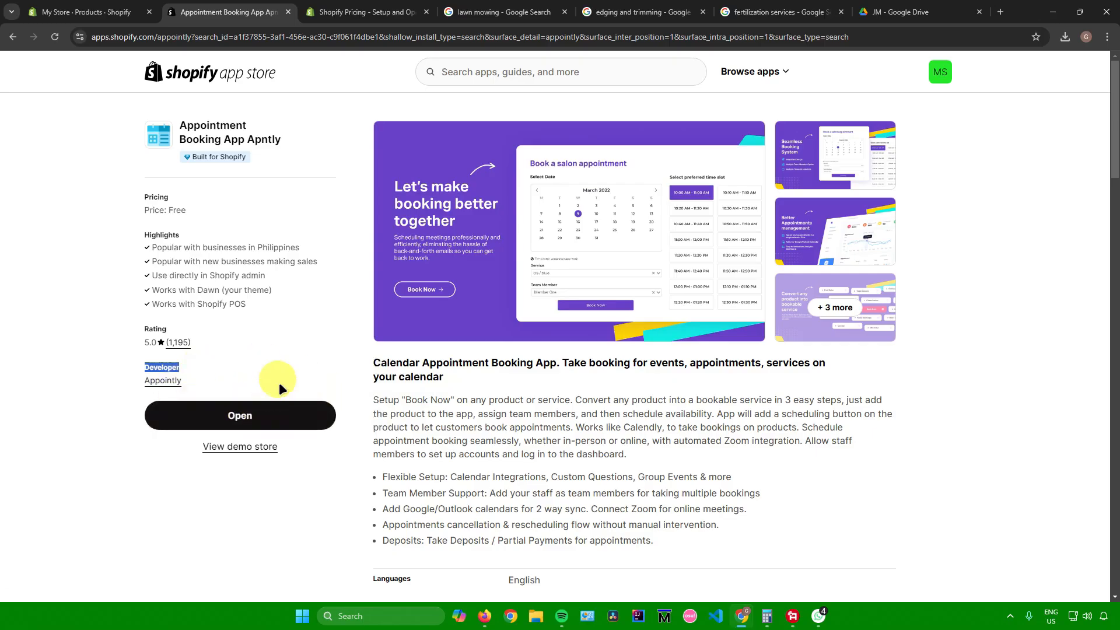
pyautogui.click(239, 414)
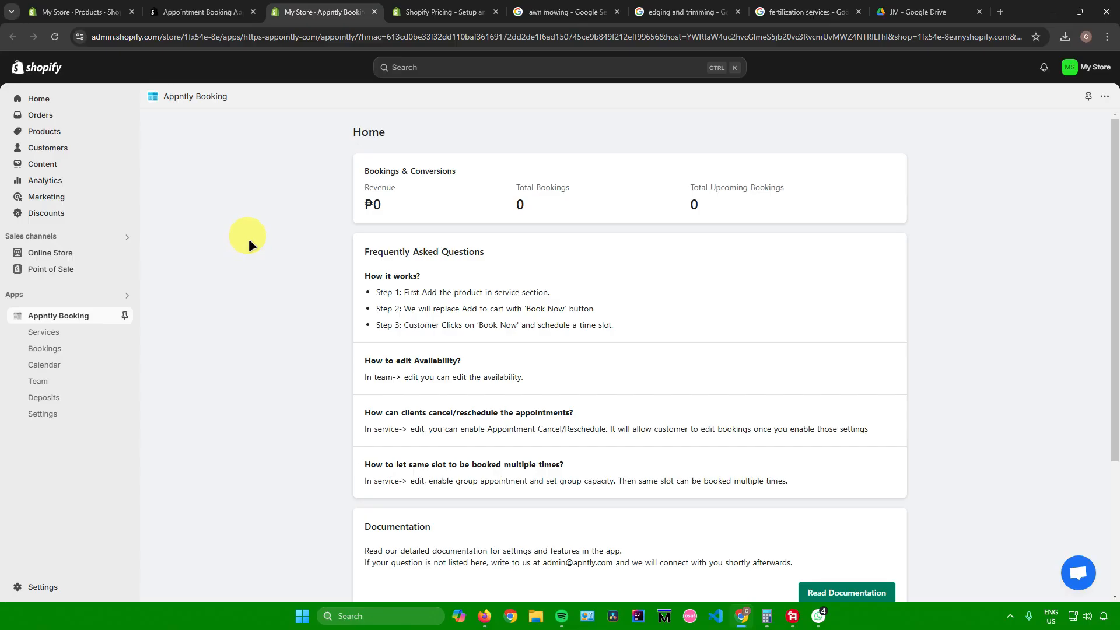
# Add the Lawn Mowing product as a bookable service in Appntly Booking.
pyautogui.click(59, 330)
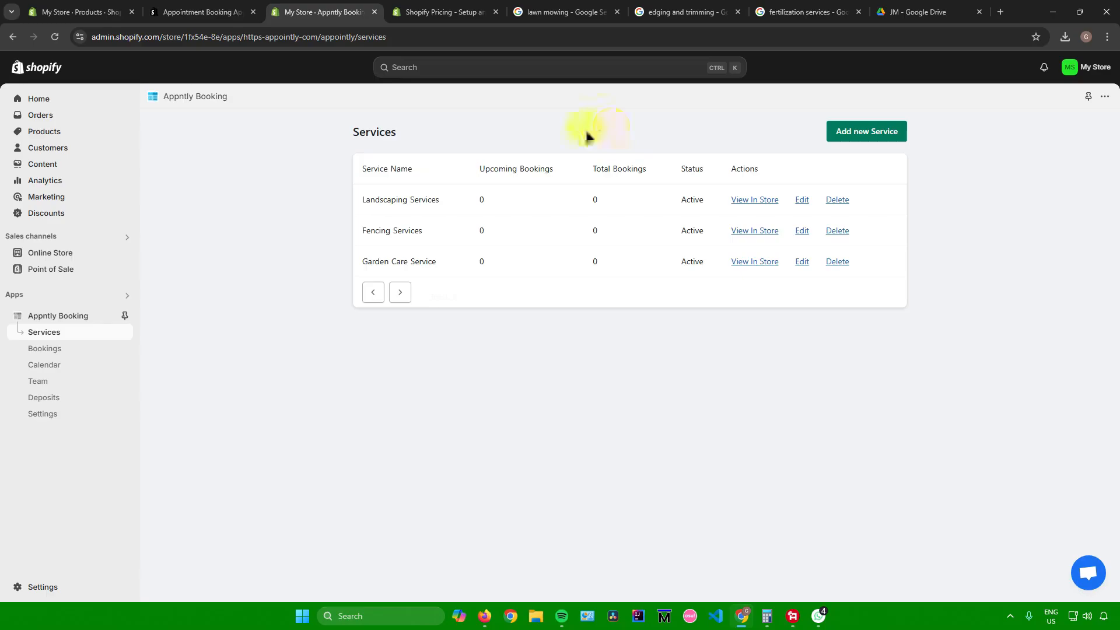
pyautogui.click(867, 131)
pyautogui.click(470, 189)
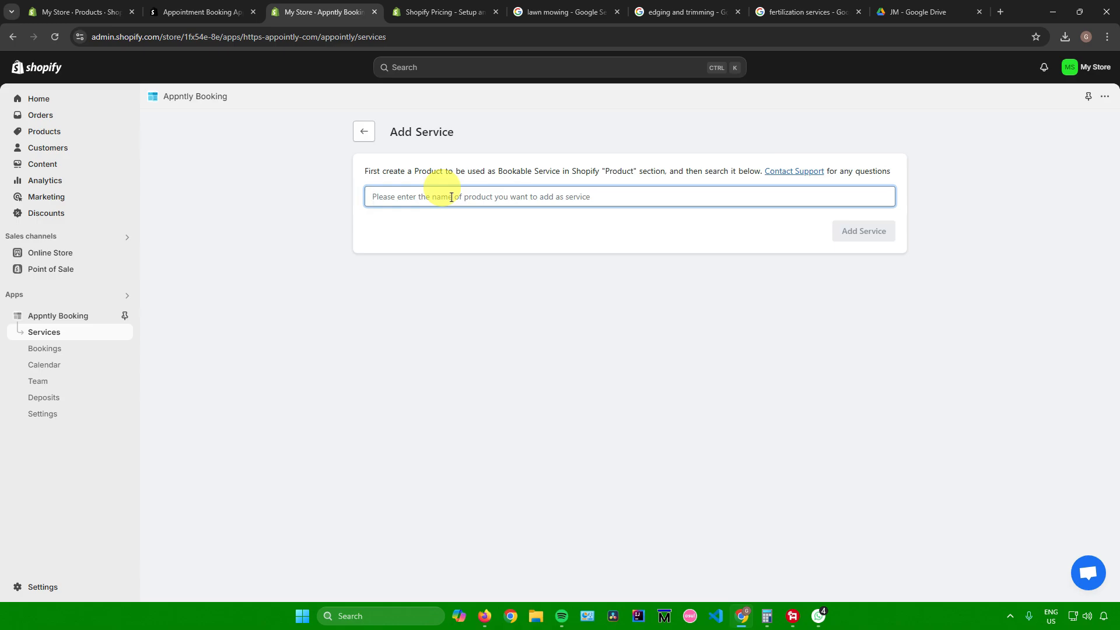
pyautogui.write('Lawn Mo')
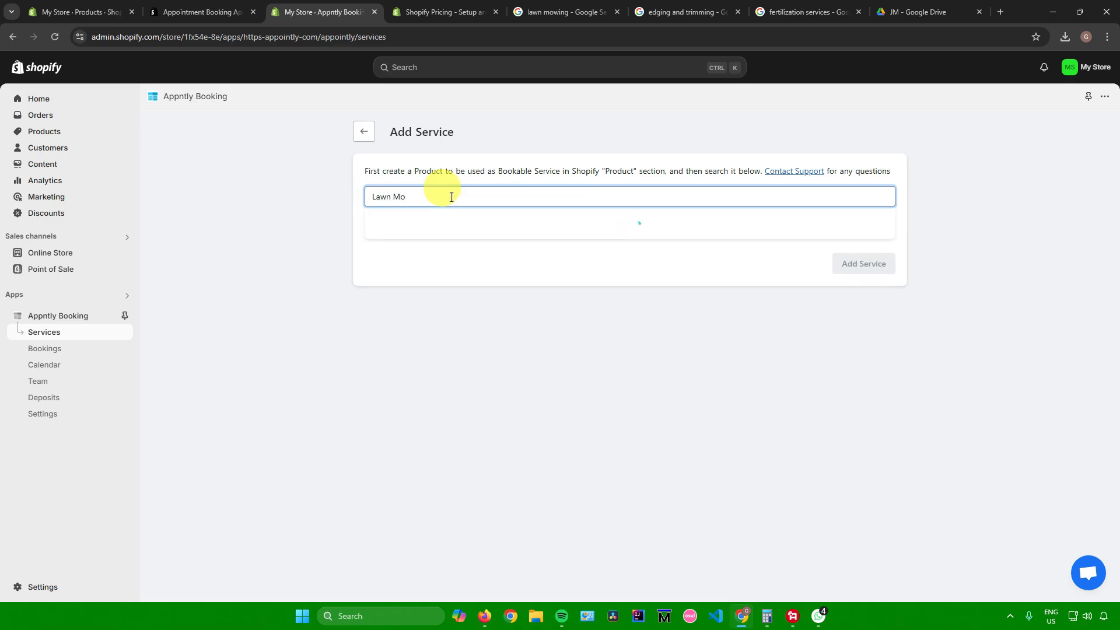
pyautogui.click(378, 227)
pyautogui.click(864, 277)
# Add the edging and trimming product as a bookable service.
pyautogui.click(855, 129)
pyautogui.click(447, 196)
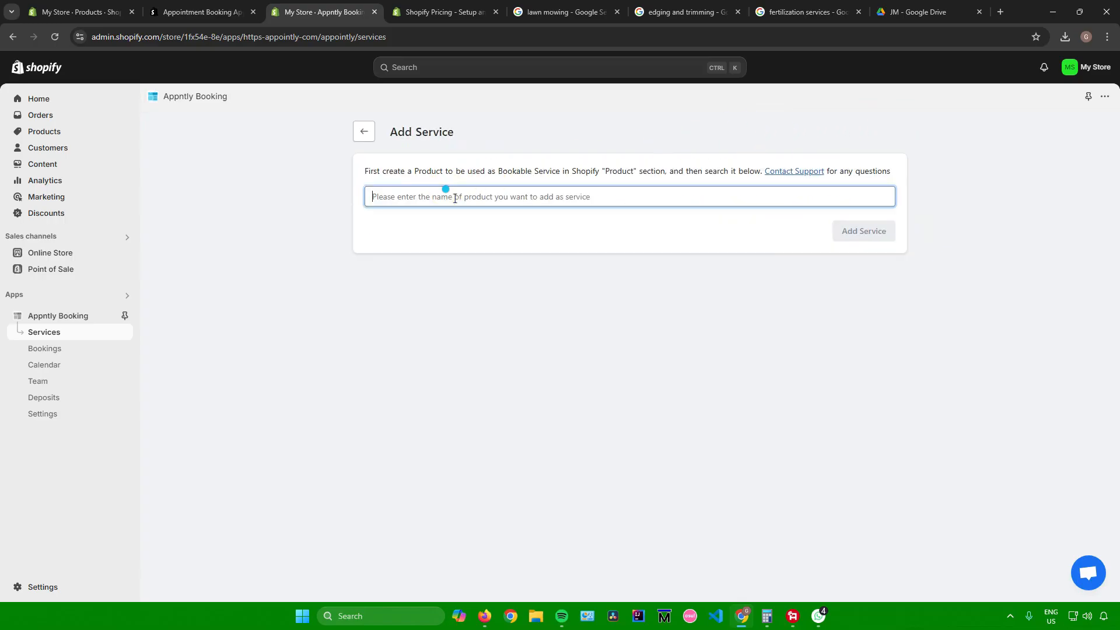
pyautogui.write('Ed')
pyautogui.click(378, 227)
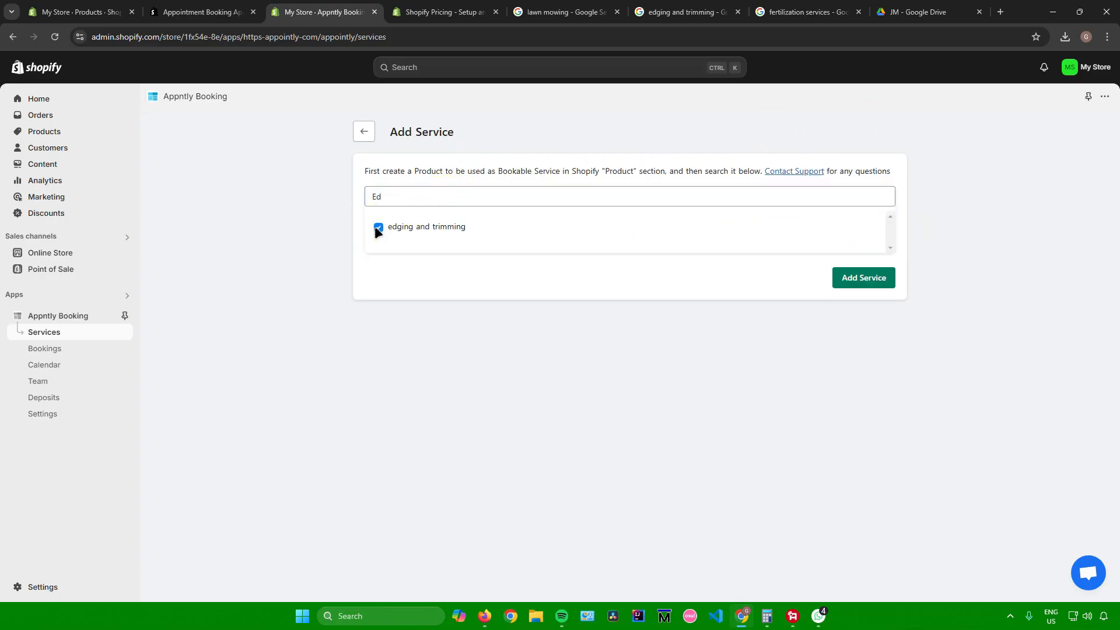
pyautogui.click(863, 278)
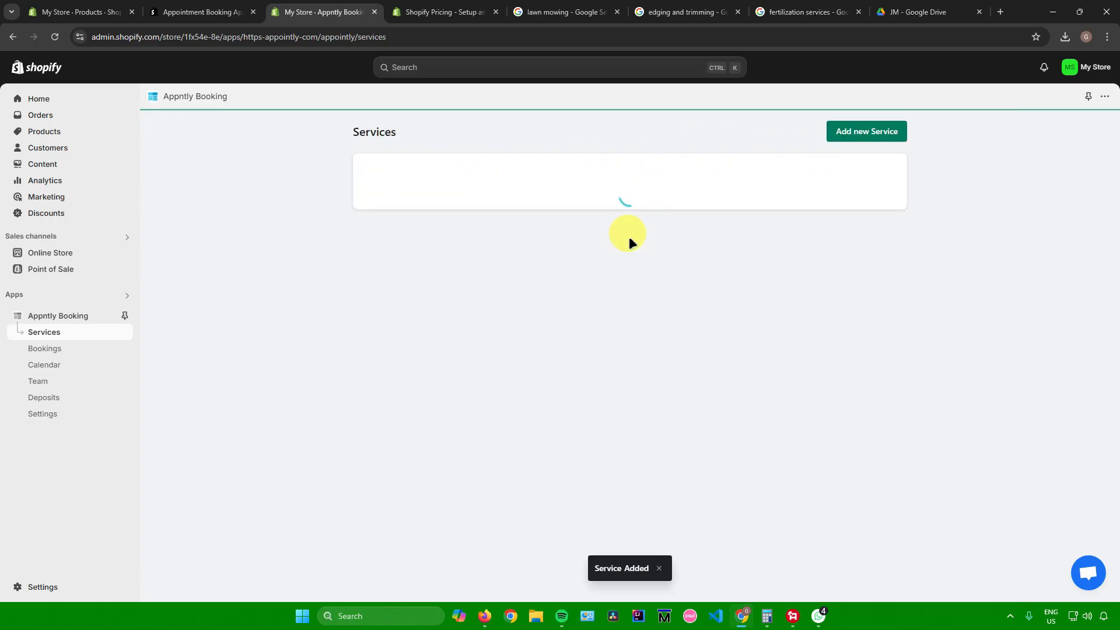
# Add the Fertilization Services product as a bookable service.
pyautogui.click(888, 133)
pyautogui.click(461, 195)
pyautogui.write('Ferti')
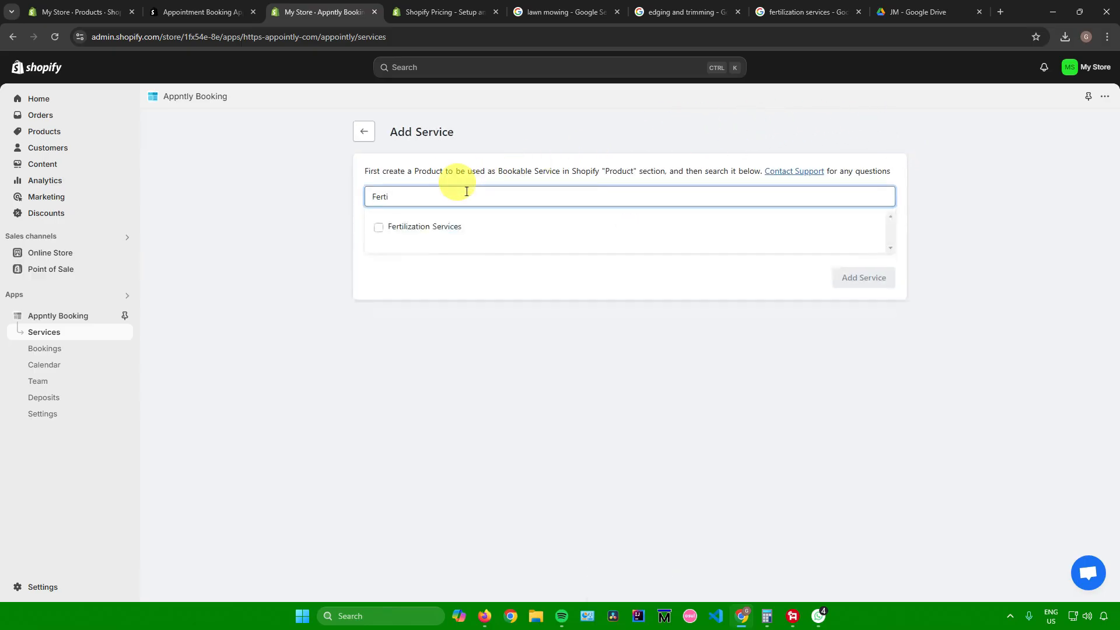
pyautogui.click(378, 227)
pyautogui.click(887, 270)
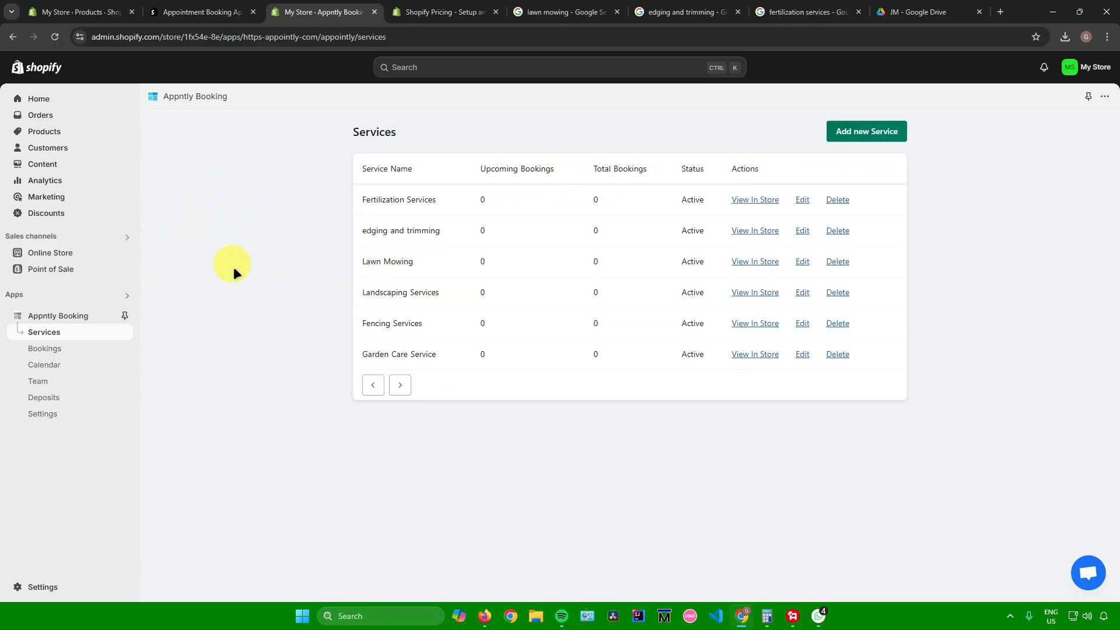
# Open the Themes page of the Online Store sales channel.
pyautogui.moveTo(427, 205); pyautogui.dragTo(437, 205)
pyautogui.click(281, 274)
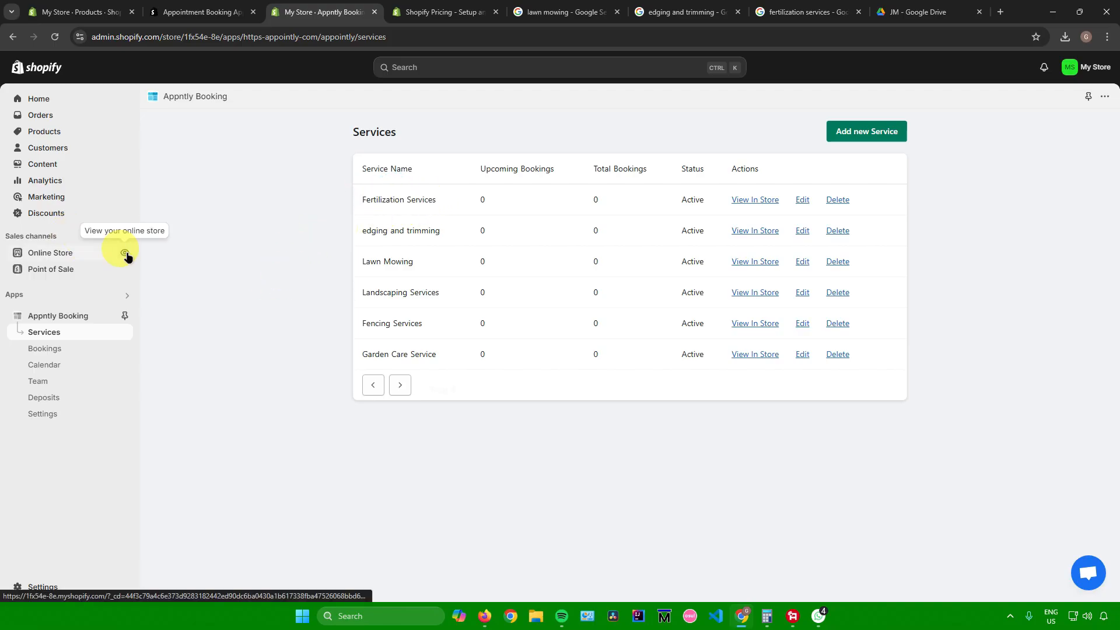
pyautogui.click(66, 259)
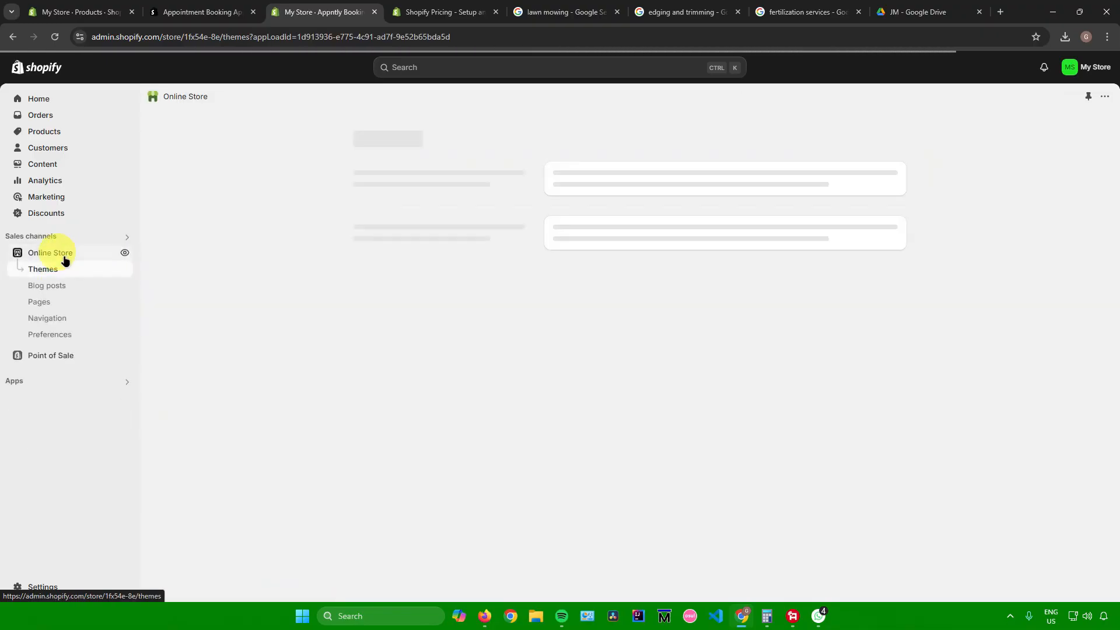
# Review the current Dawn theme, the theme library and the popular free themes on the Themes page.
pyautogui.scroll(-4, 495, 300)
pyautogui.scroll(4, 503, 307)
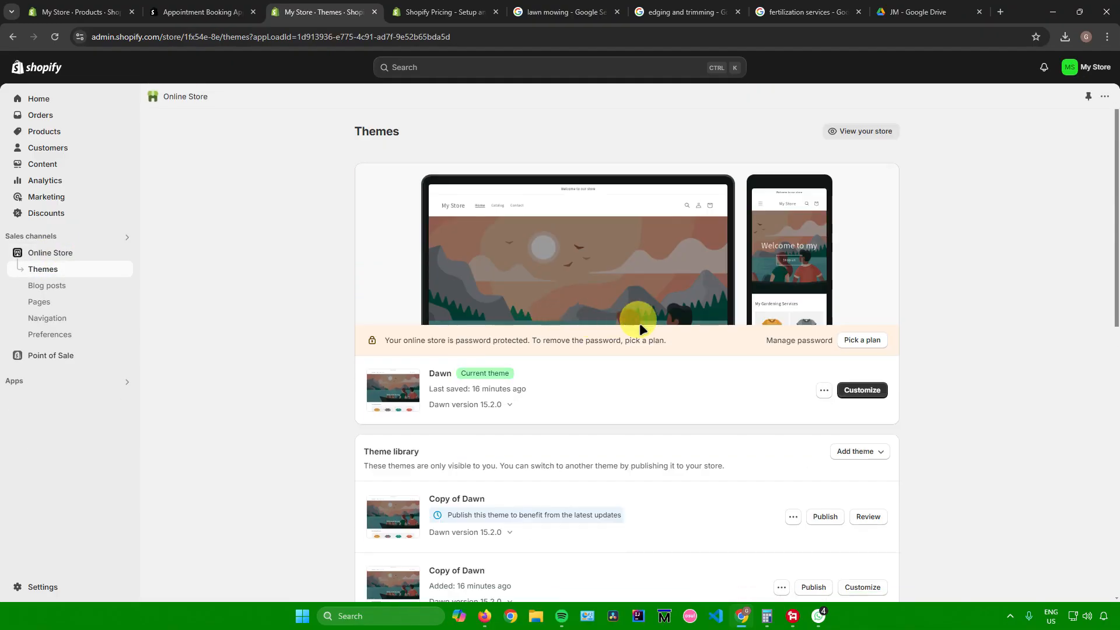
pyautogui.moveTo(426, 374); pyautogui.dragTo(451, 376)
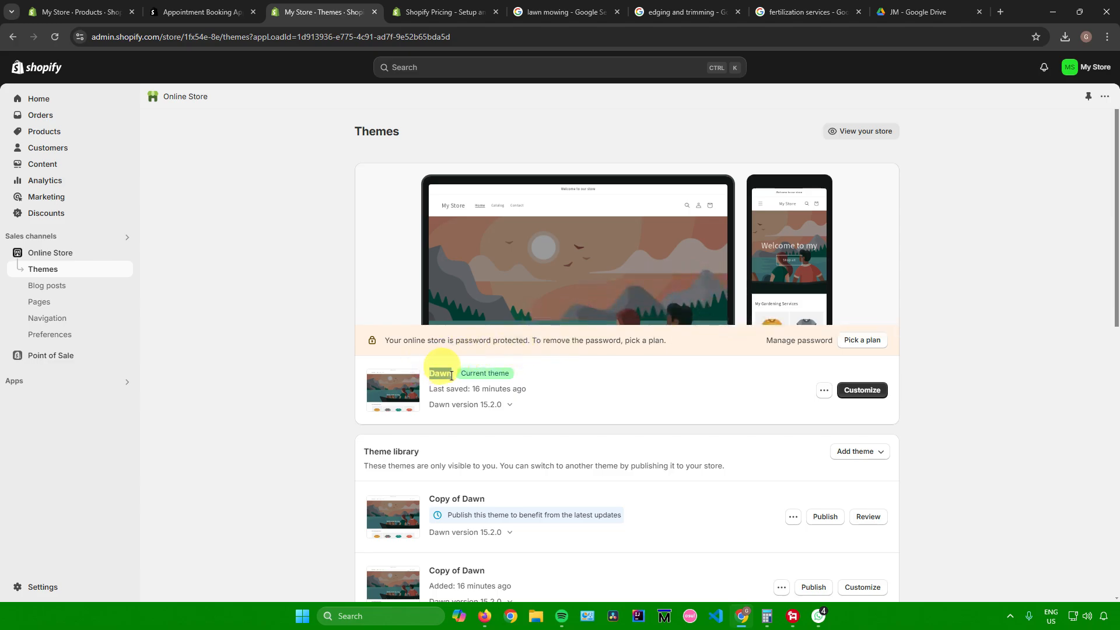
pyautogui.click(348, 366)
pyautogui.scroll(-10, 293, 361)
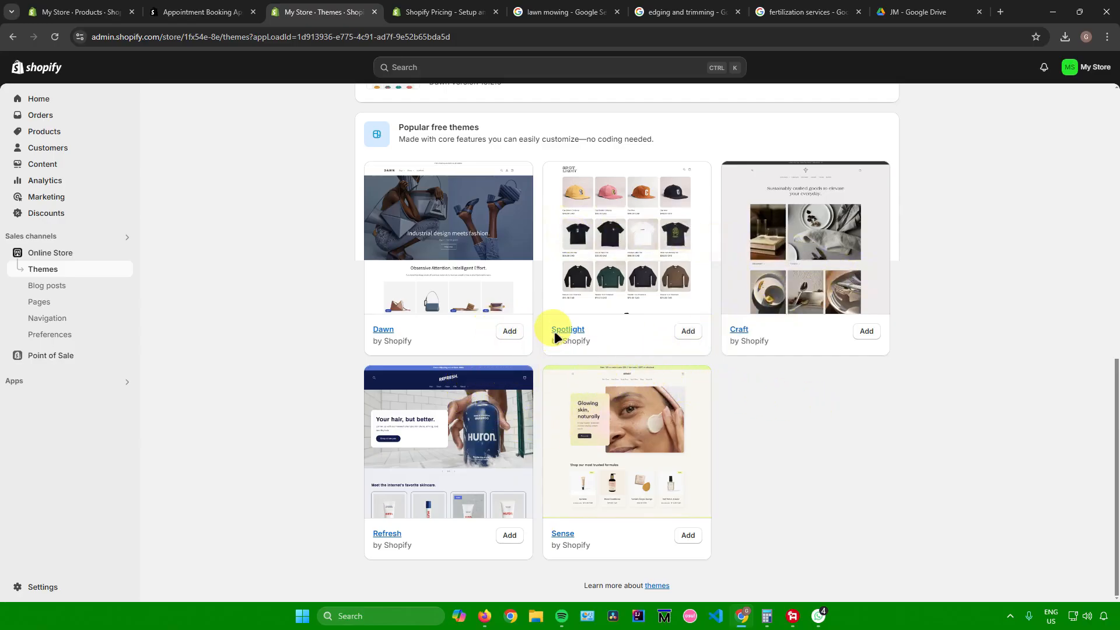
pyautogui.scroll(7, 584, 385)
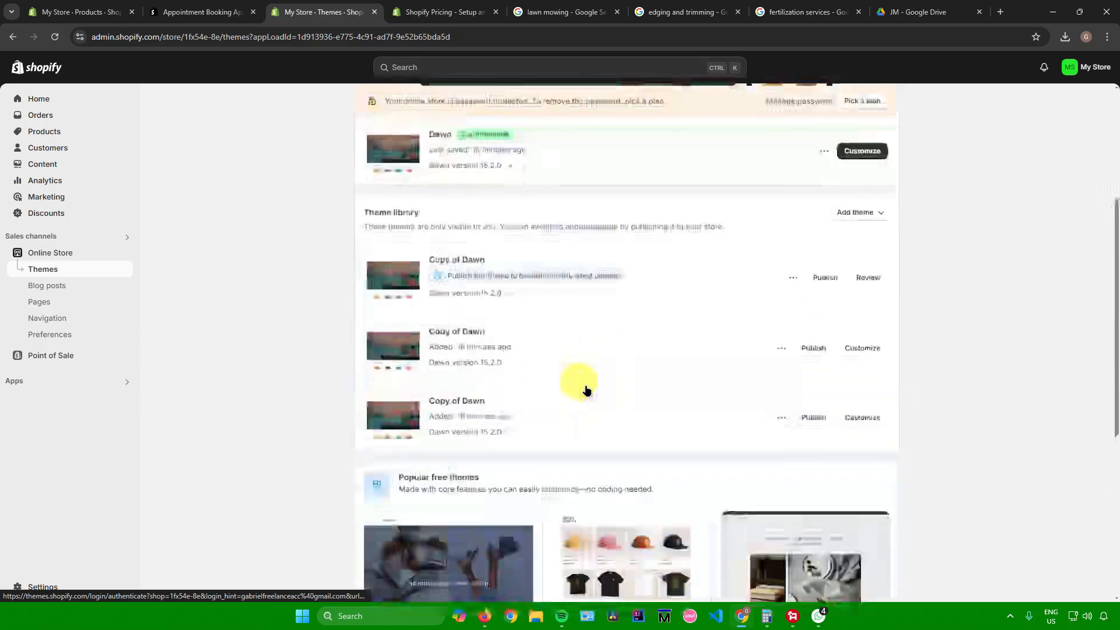
pyautogui.scroll(-7, 918, 211)
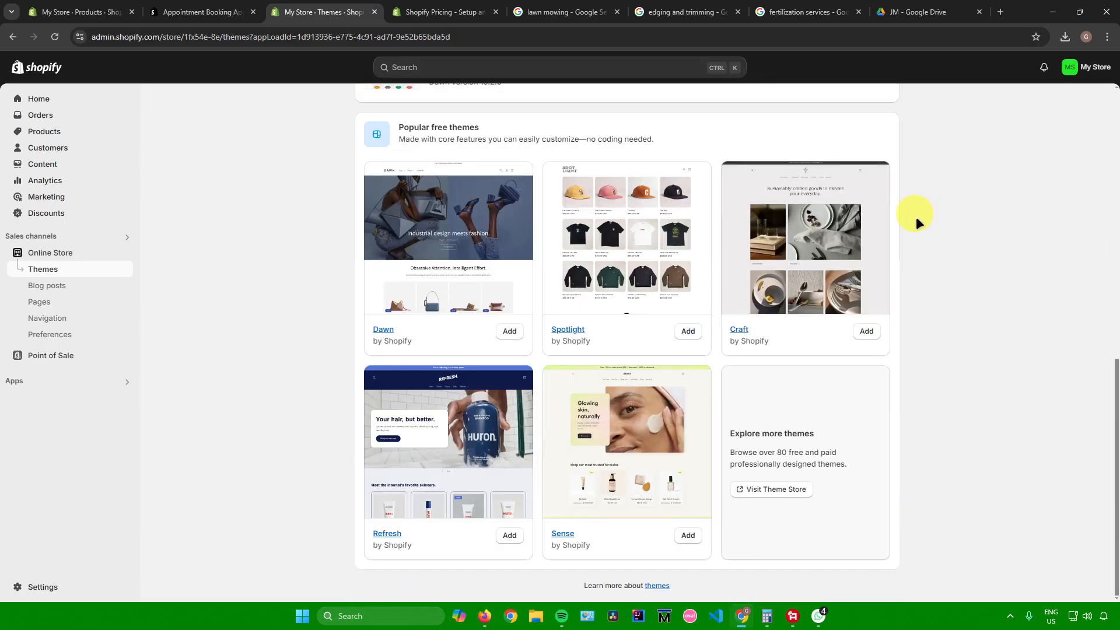
# Visit the Shopify Theme Store, browse all themes and the available filters, and return to the store's Themes page.
pyautogui.click(761, 490)
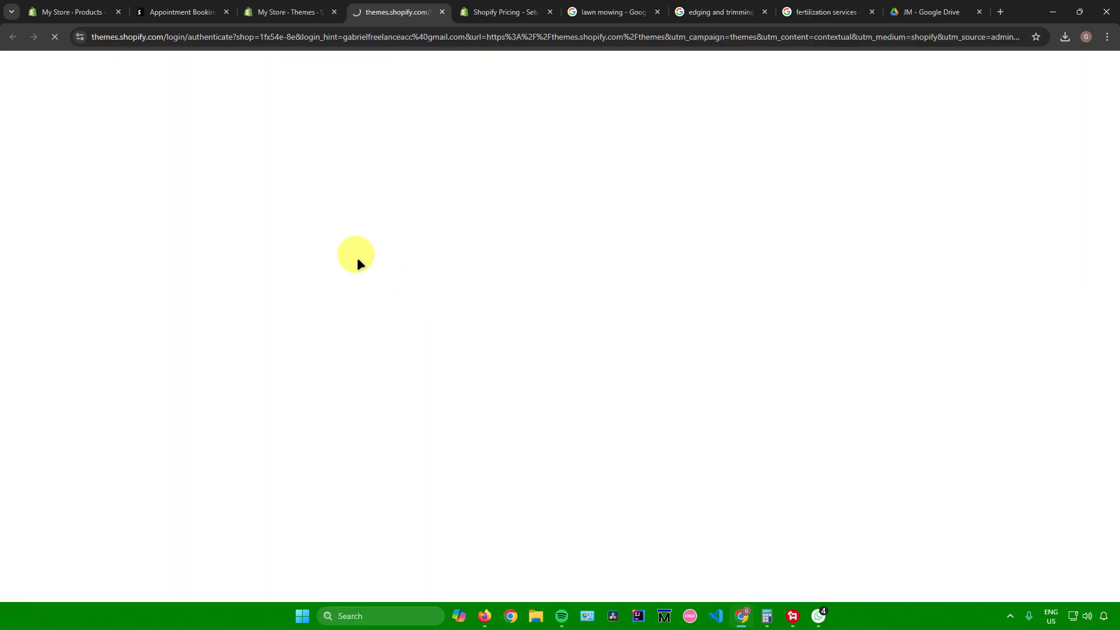
pyautogui.scroll(-5, 475, 250)
pyautogui.scroll(5, 492, 245)
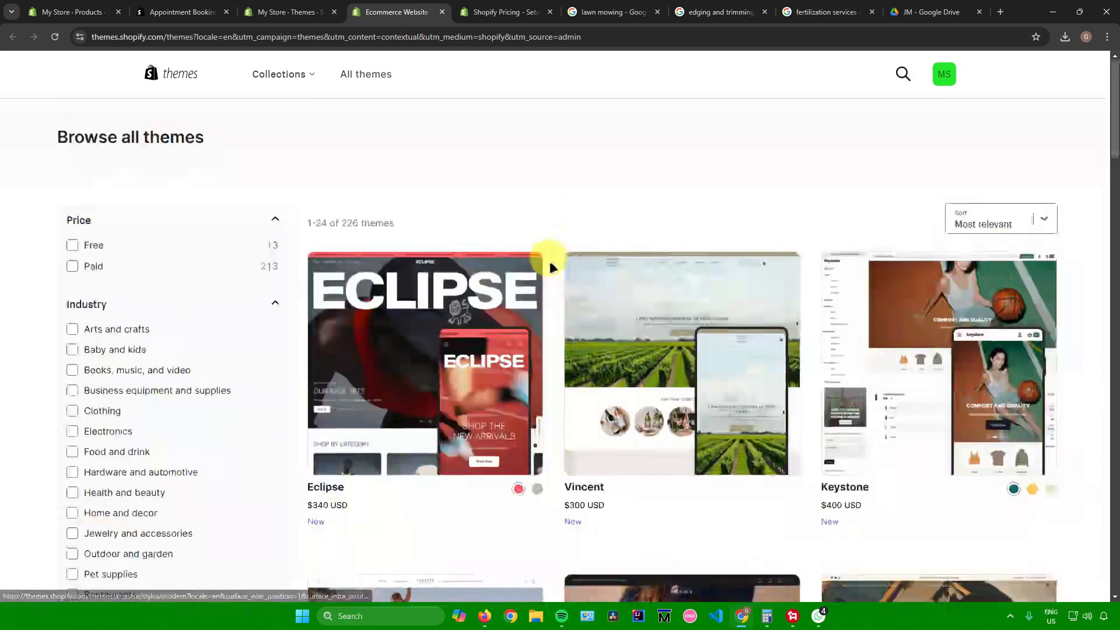
pyautogui.scroll(-4, 550, 263)
pyautogui.scroll(-4, 543, 257)
pyautogui.scroll(8, 541, 255)
pyautogui.scroll(-8, 537, 245)
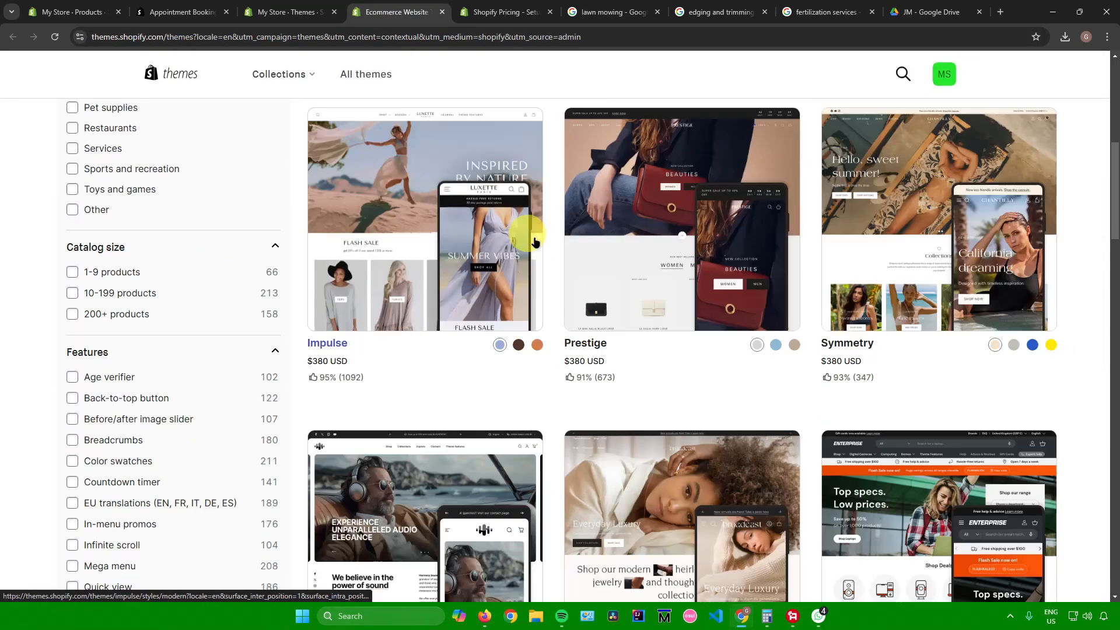
pyautogui.scroll(-11, 552, 240)
pyautogui.scroll(12, 546, 243)
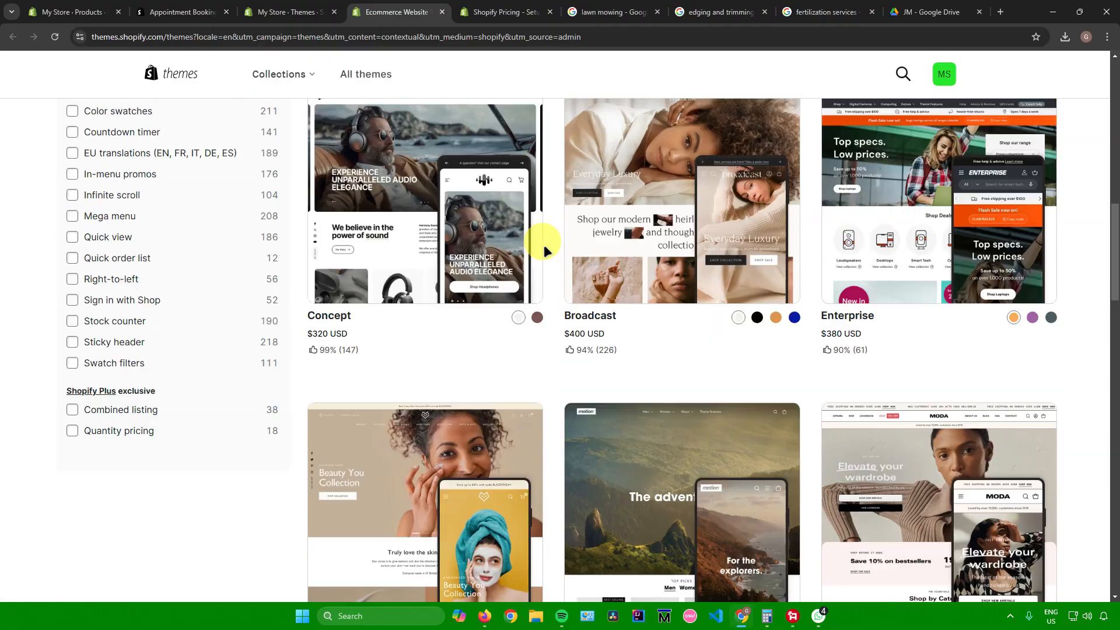
pyautogui.scroll(7, 534, 245)
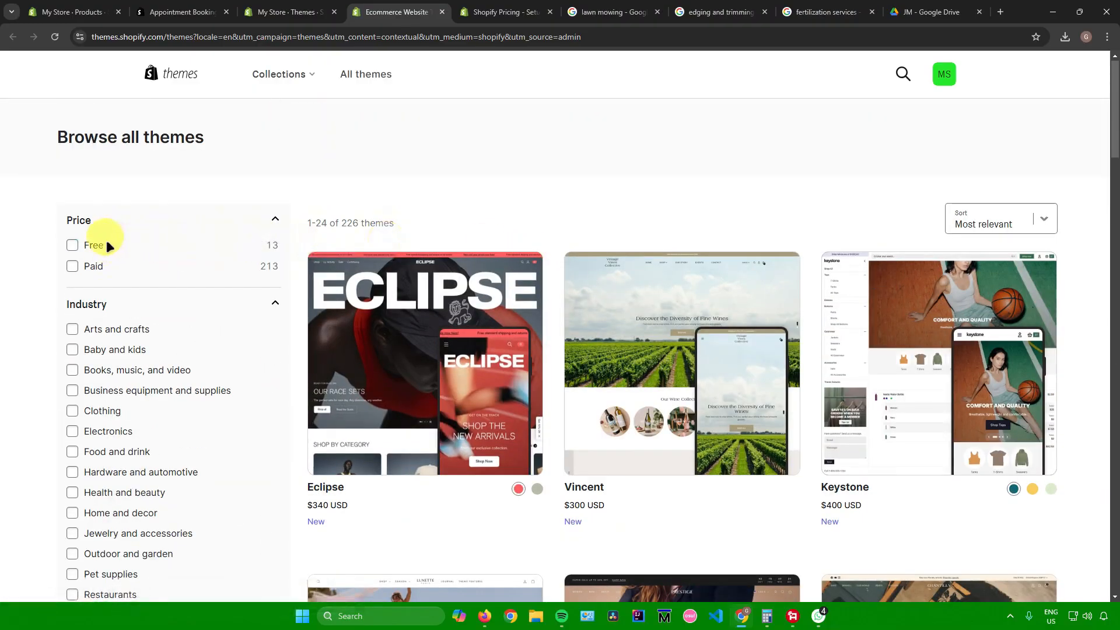
pyautogui.scroll(-4, 107, 239)
pyautogui.scroll(-10, 117, 257)
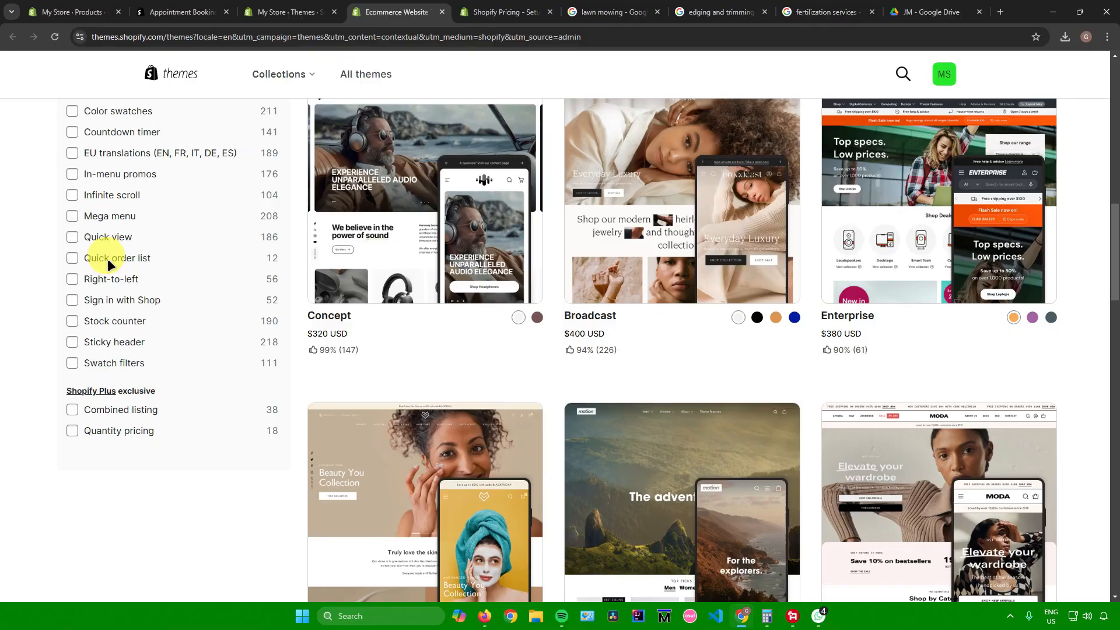
pyautogui.scroll(8, 111, 259)
pyautogui.scroll(6, 116, 278)
pyautogui.scroll(-13, 115, 278)
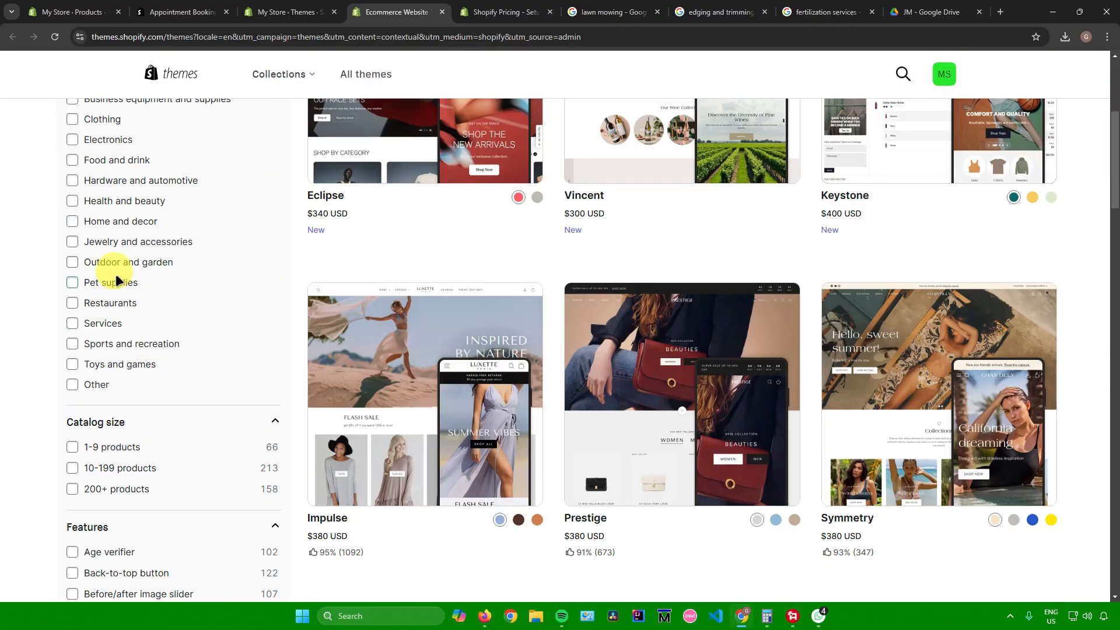
pyautogui.scroll(4, 115, 272)
pyautogui.scroll(7, 94, 266)
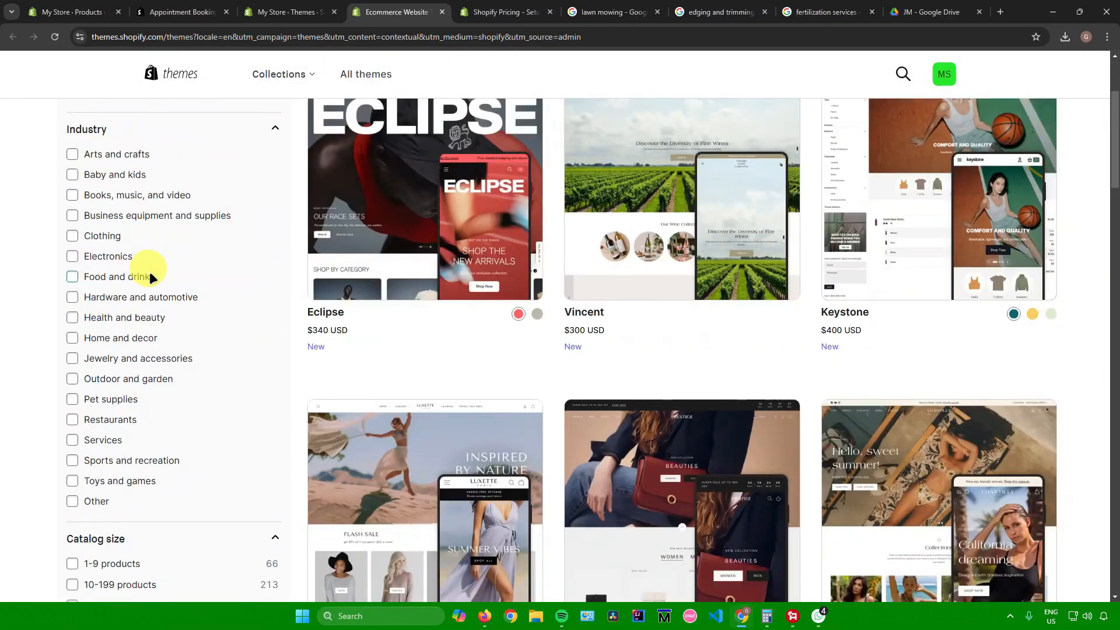
pyautogui.click(442, 12)
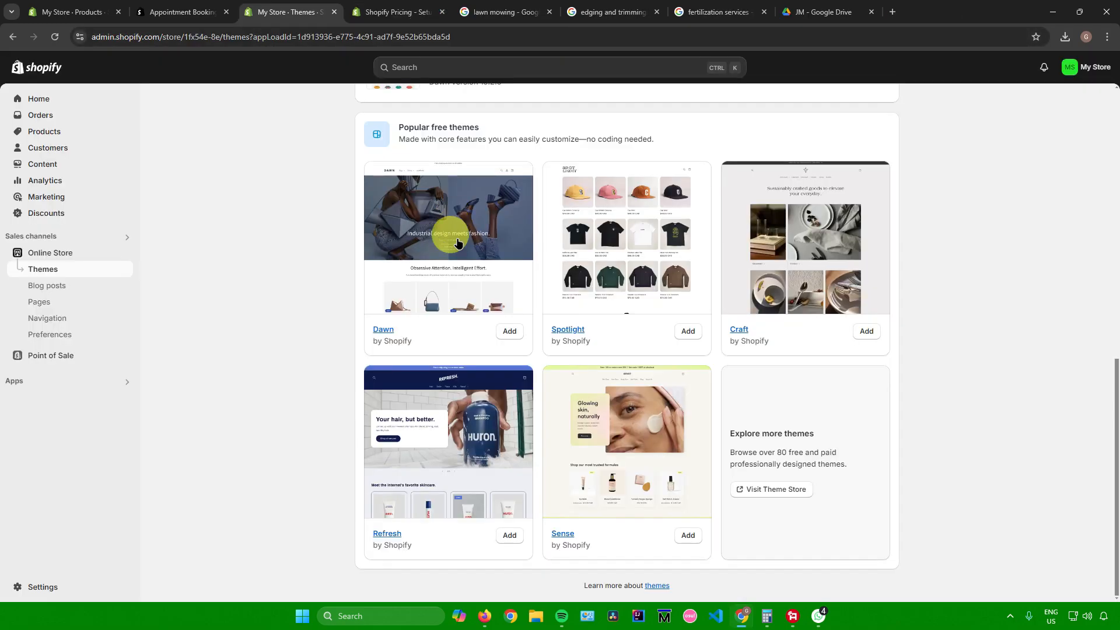
# Open the current Dawn theme for customization and look over its home page preview.
pyautogui.scroll(7, 449, 249)
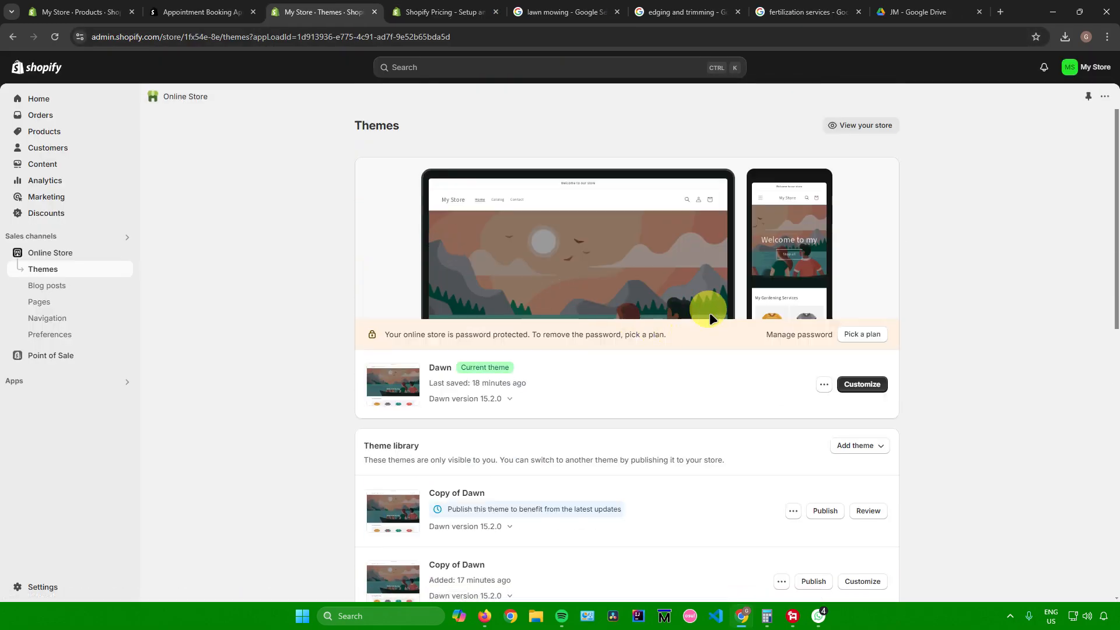
pyautogui.click(861, 384)
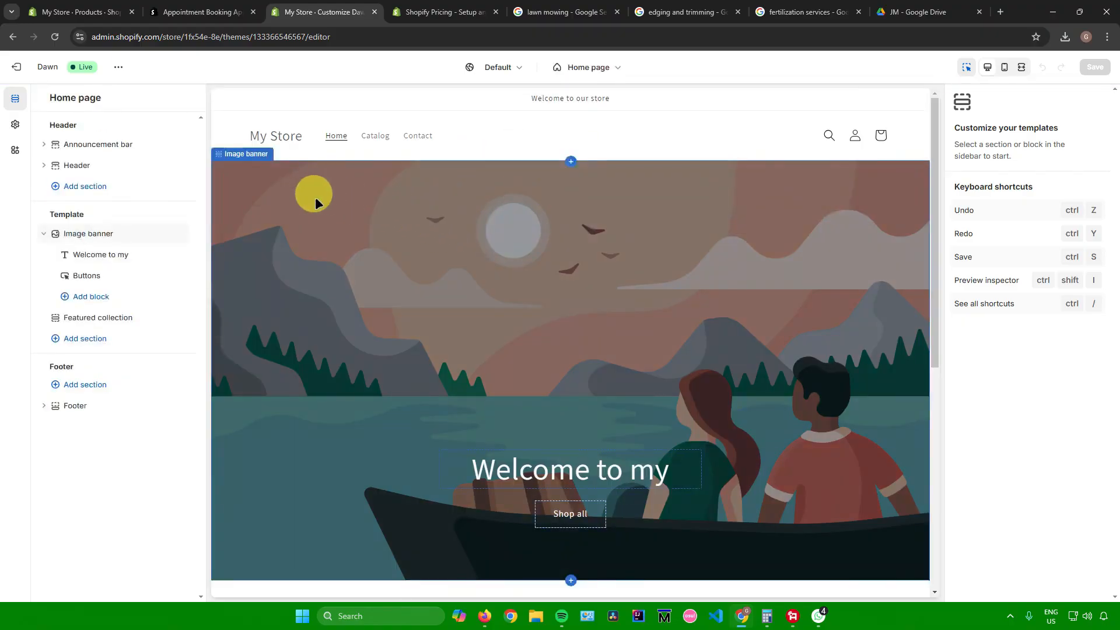
pyautogui.scroll(-5, 530, 350)
pyautogui.scroll(5, 491, 344)
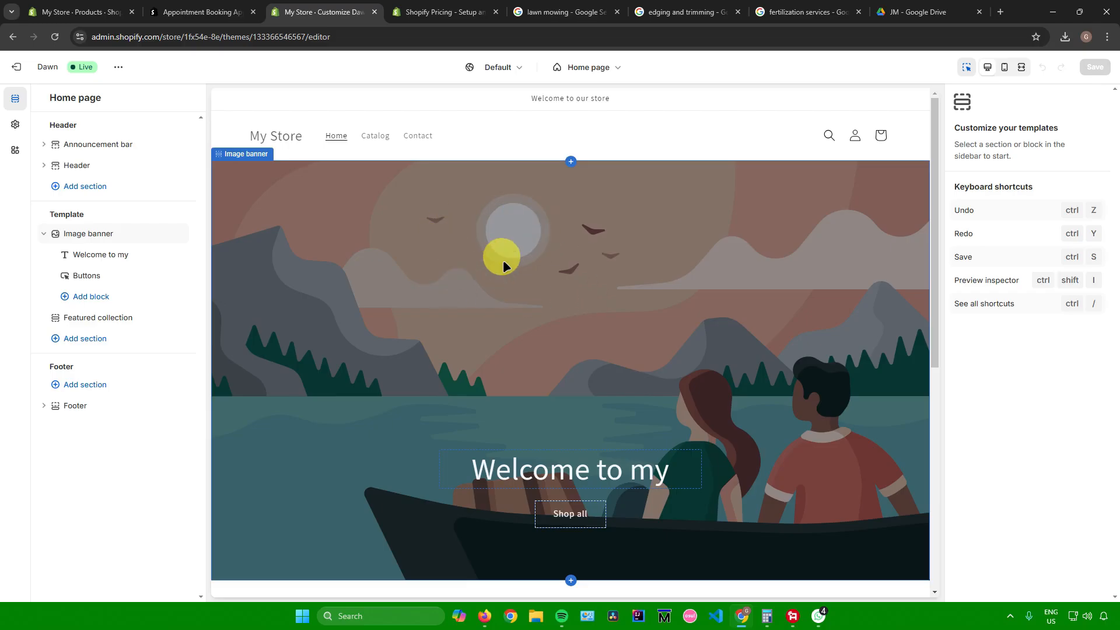
# Set the home page image banner's first image to the lawn mower picture images_8.
pyautogui.click(446, 225)
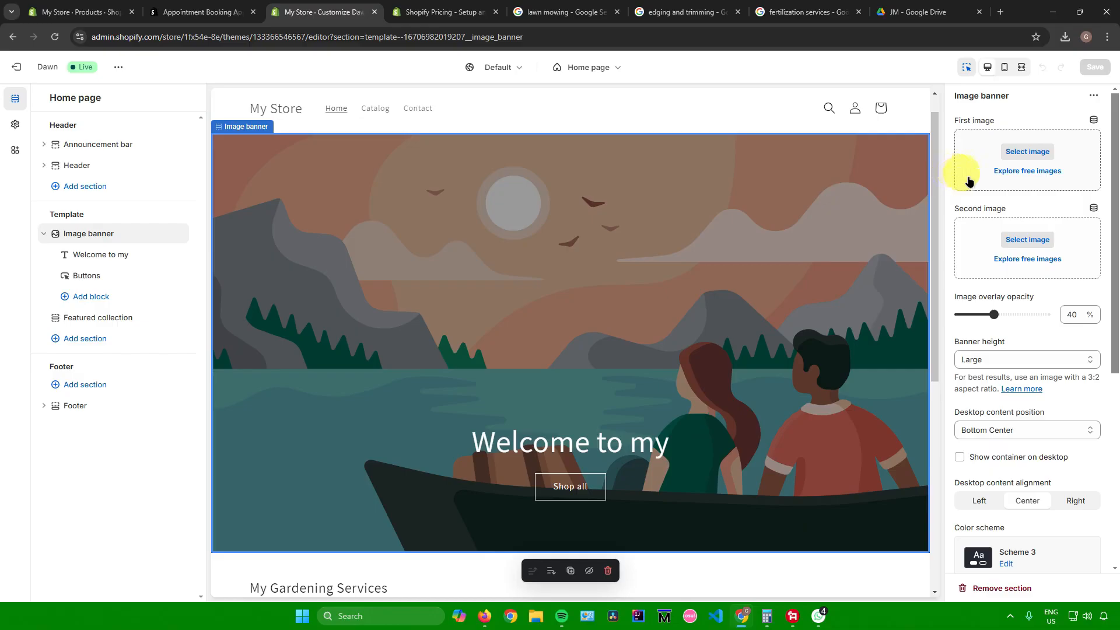
pyautogui.scroll(-5, 1004, 213)
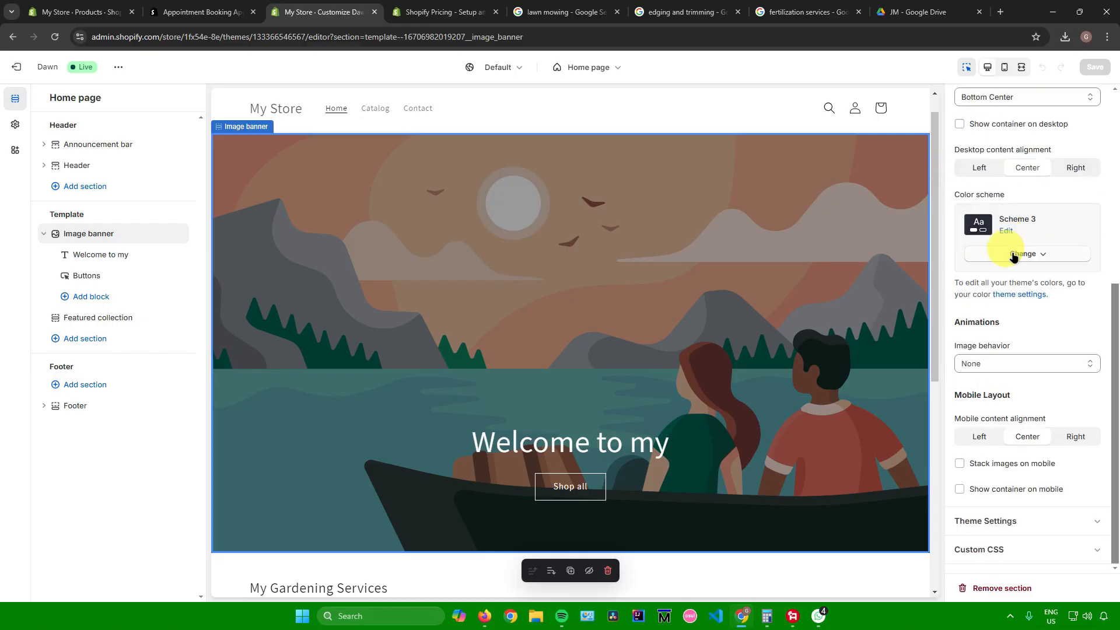
pyautogui.scroll(5, 1013, 258)
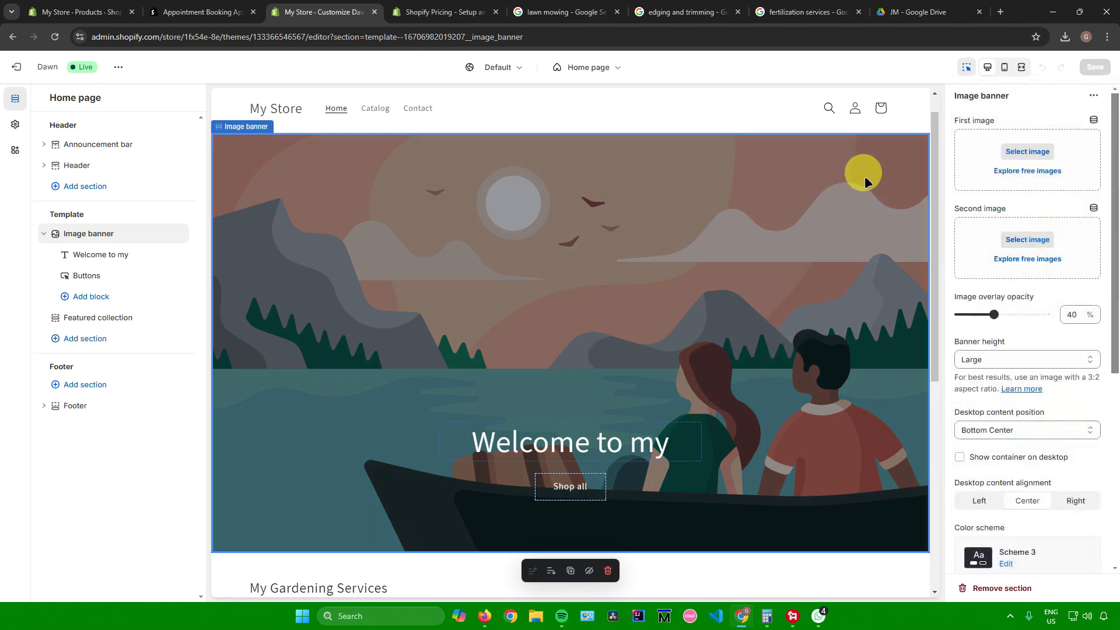
pyautogui.click(1027, 151)
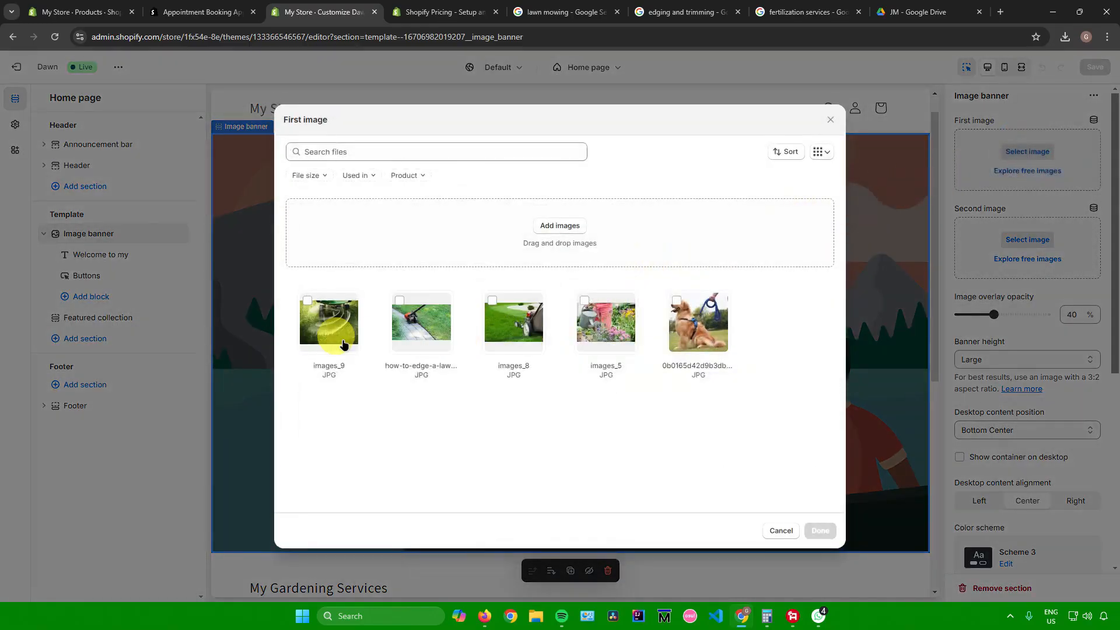
pyautogui.click(503, 320)
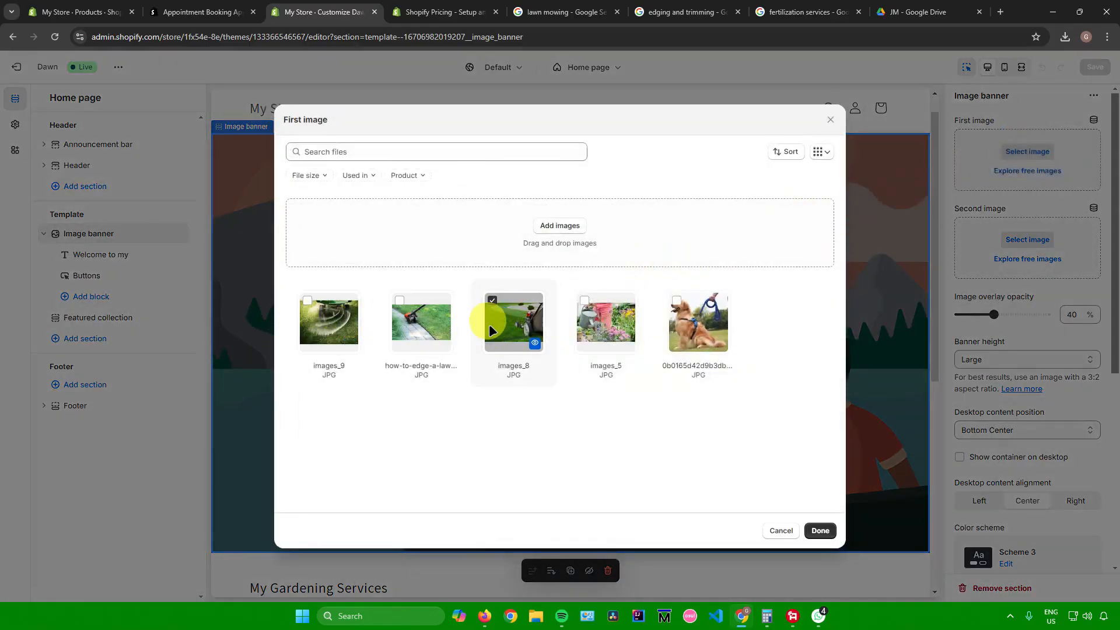
pyautogui.click(819, 531)
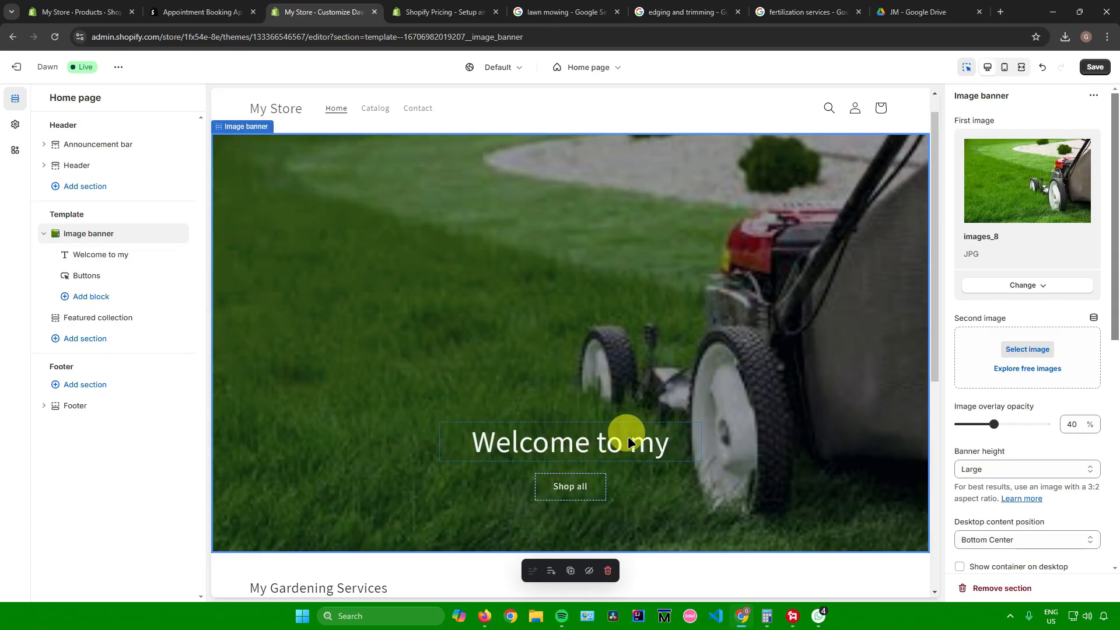
# Change the image banner's heading to "Welcome to my Lawn Care Services".
pyautogui.click(604, 435)
pyautogui.click(1026, 168)
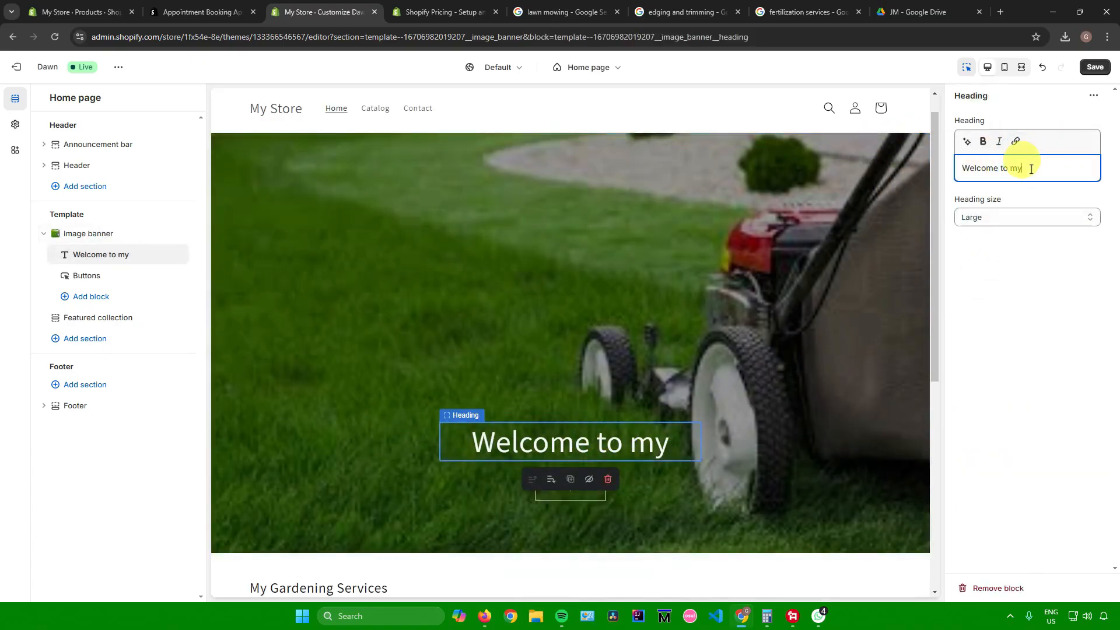
pyautogui.write('Lawn Care Ser')
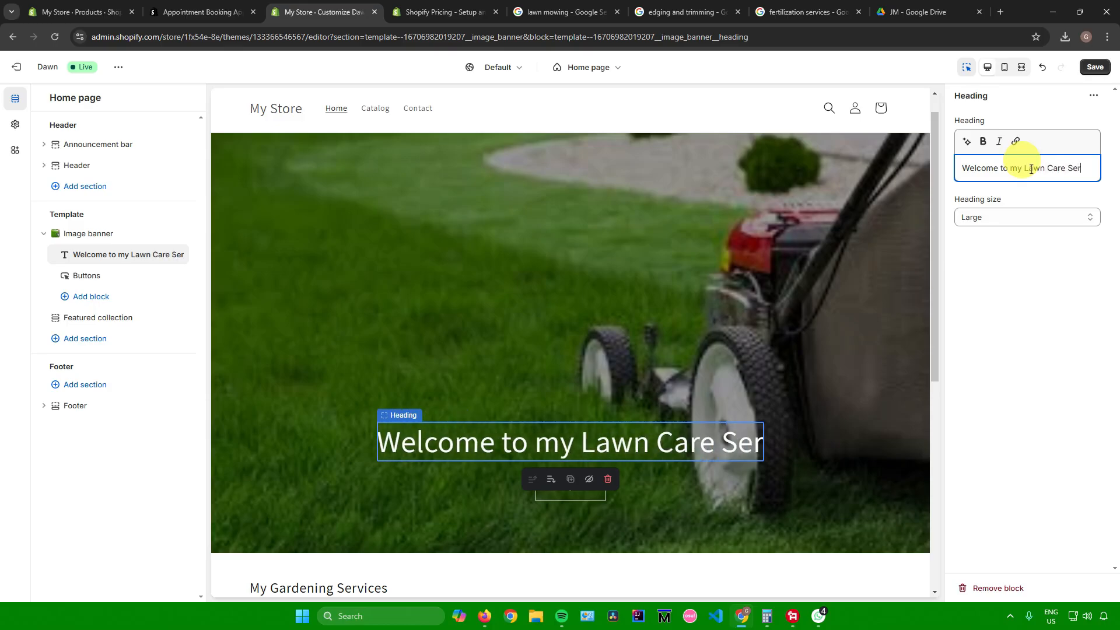
pyautogui.write('ciwes')
pyautogui.press('BackSpace')
pyautogui.press('BackSpace')
pyautogui.press('BackSpace')
pyautogui.press('BackSpace')
pyautogui.press('BackSpace')
pyautogui.write('vices')
pyautogui.click(1001, 327)
# Change the featured collection's heading to "My Lawn Care Services".
pyautogui.scroll(-7, 677, 332)
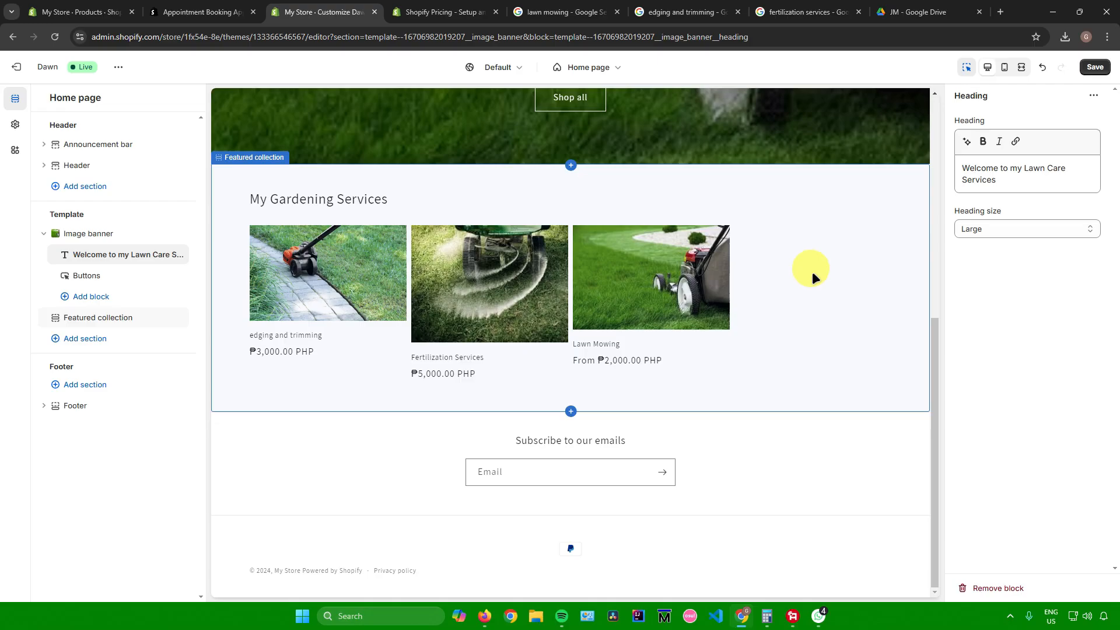
pyautogui.click(451, 188)
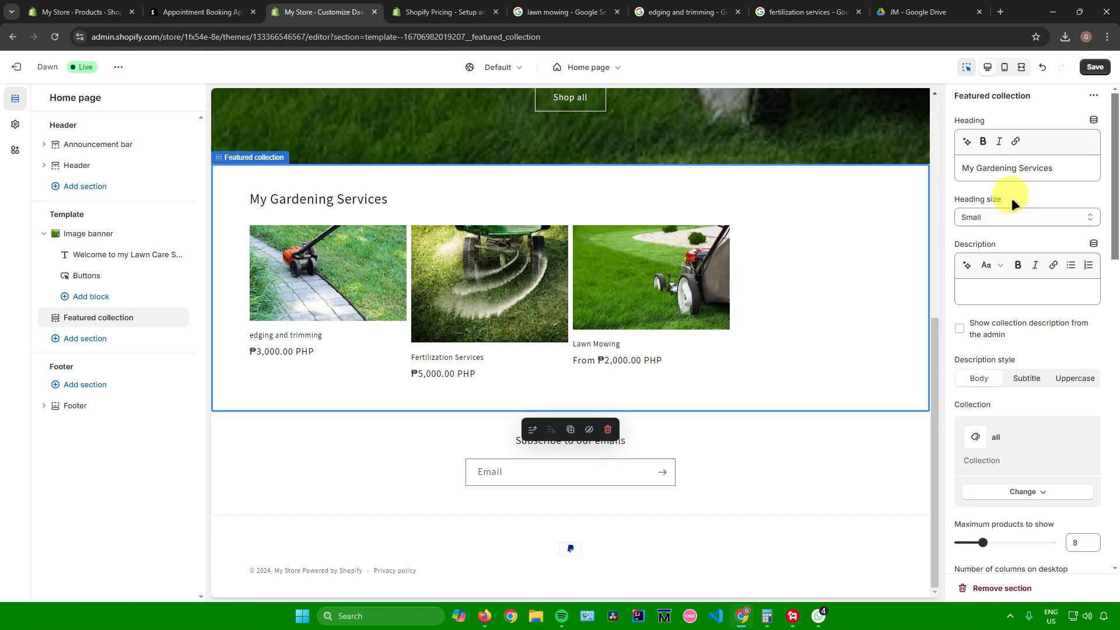
pyautogui.click(1016, 168)
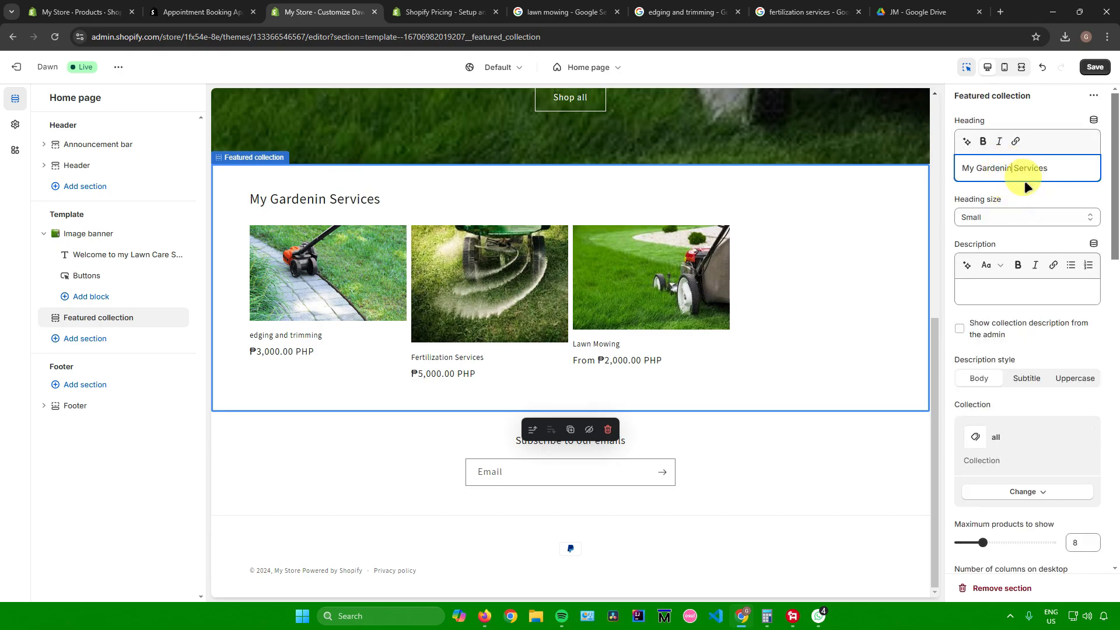
pyautogui.press('BackSpace')
pyautogui.press('BackSpace')
pyautogui.press('BackSpace')
pyautogui.press('BackSpace')
pyautogui.press('BackSpace')
pyautogui.write('Lawn C')
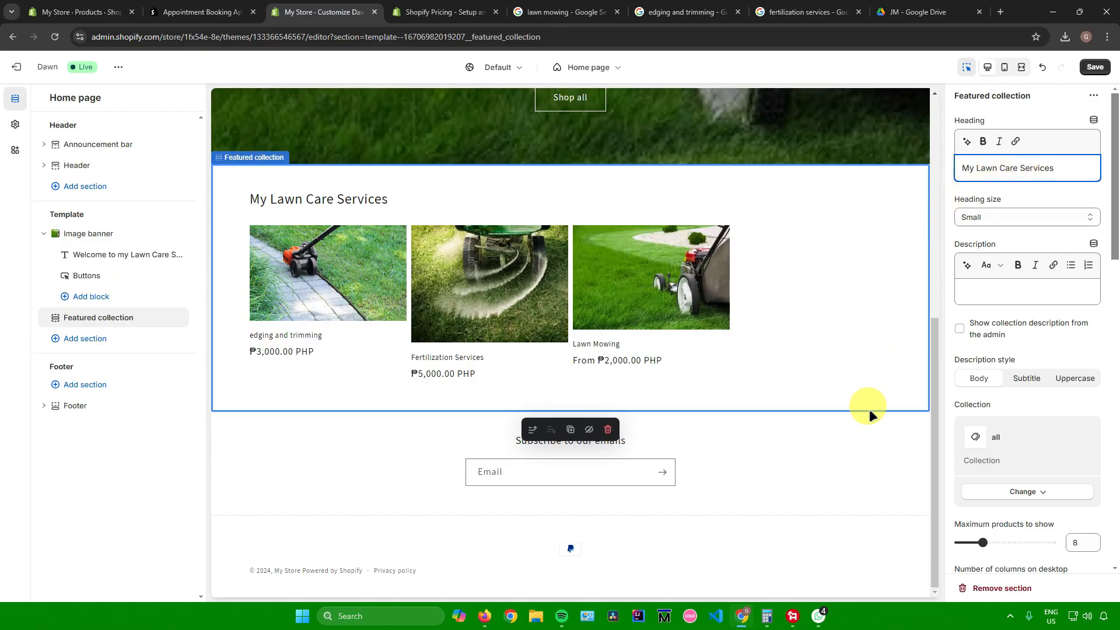
# Add a Featured product section to the home page template below the featured collection.
pyautogui.click(835, 454)
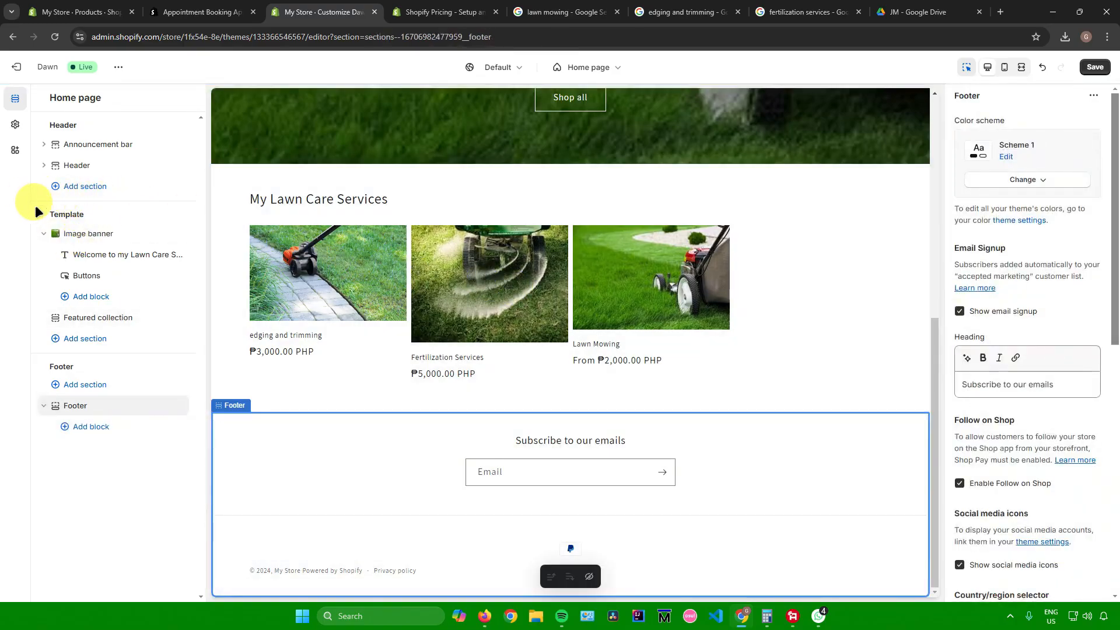
pyautogui.click(89, 338)
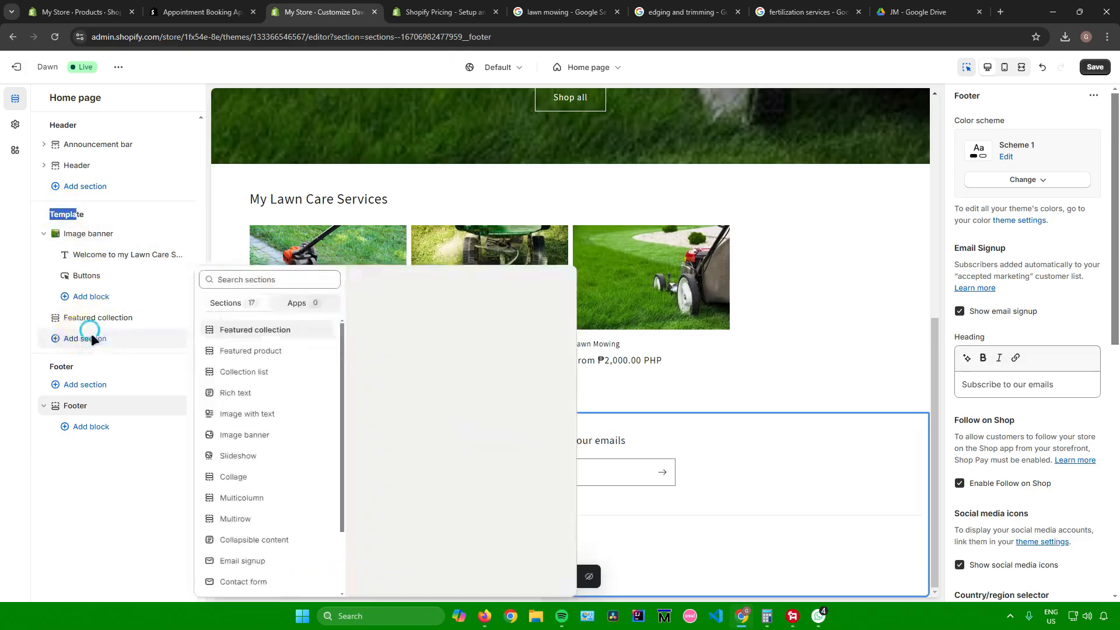
pyautogui.scroll(-2, 266, 370)
pyautogui.scroll(2, 268, 370)
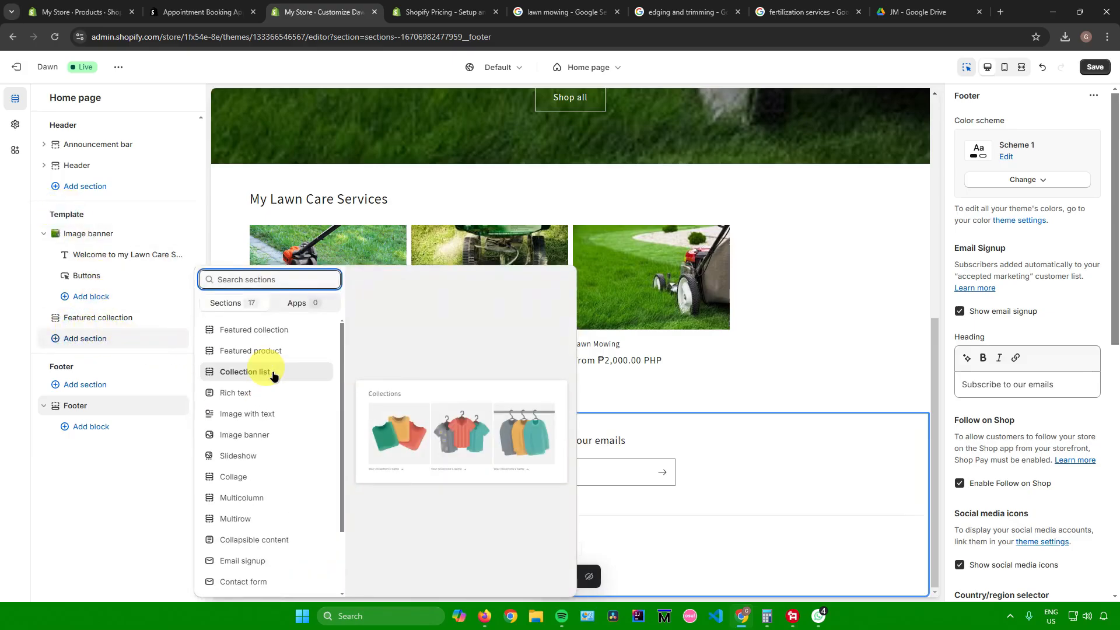
pyautogui.scroll(-2, 269, 332)
pyautogui.scroll(2, 275, 370)
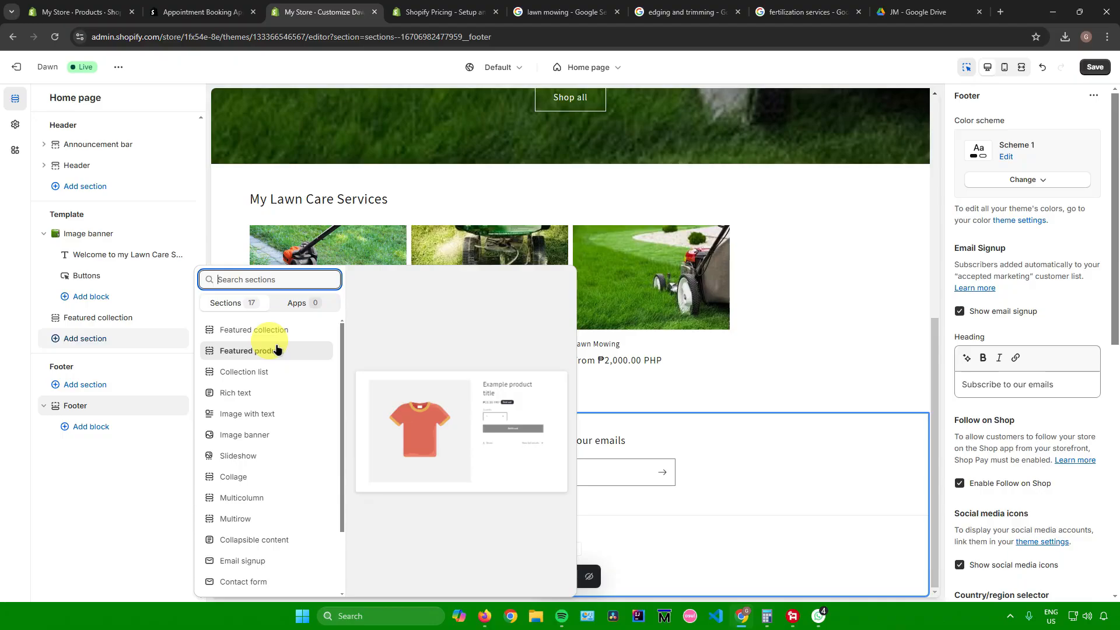
pyautogui.scroll(-2, 277, 367)
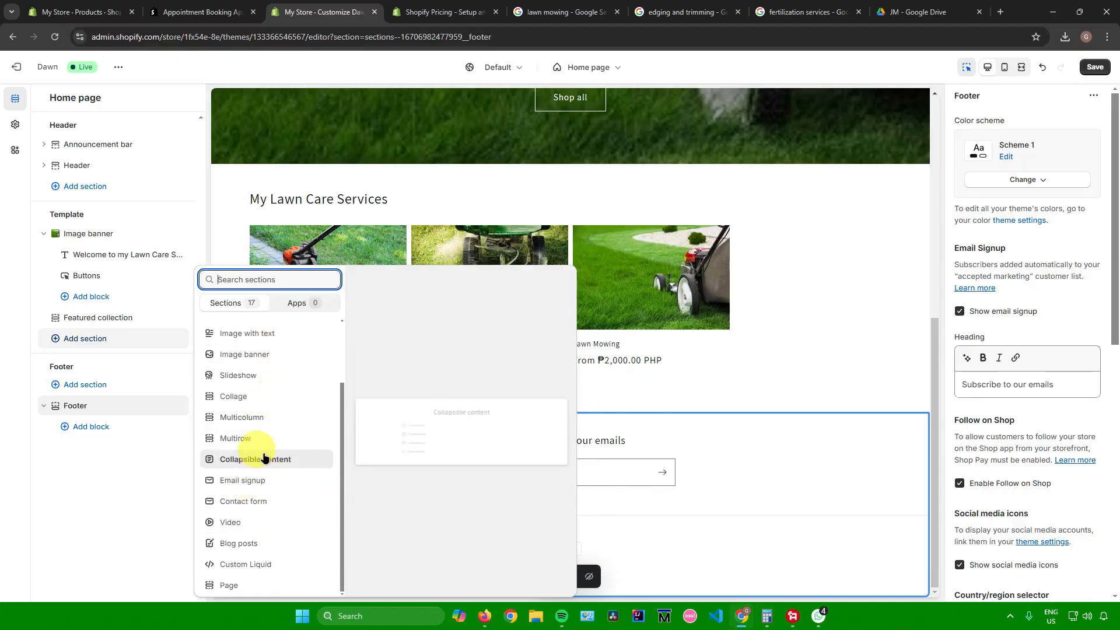
pyautogui.scroll(2, 263, 456)
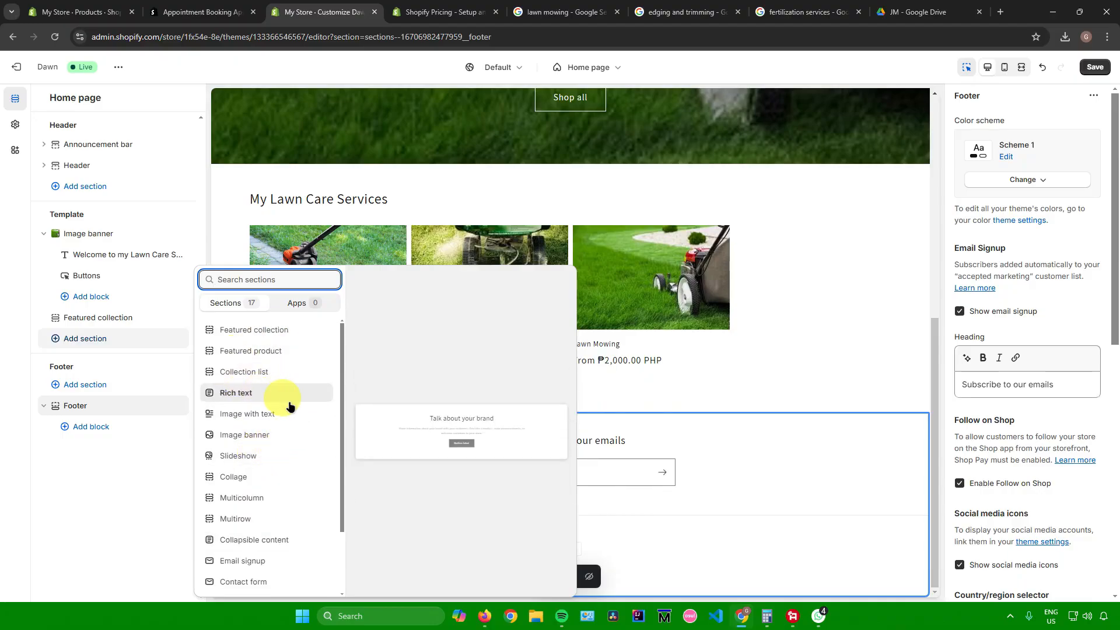
pyautogui.press('Escape')
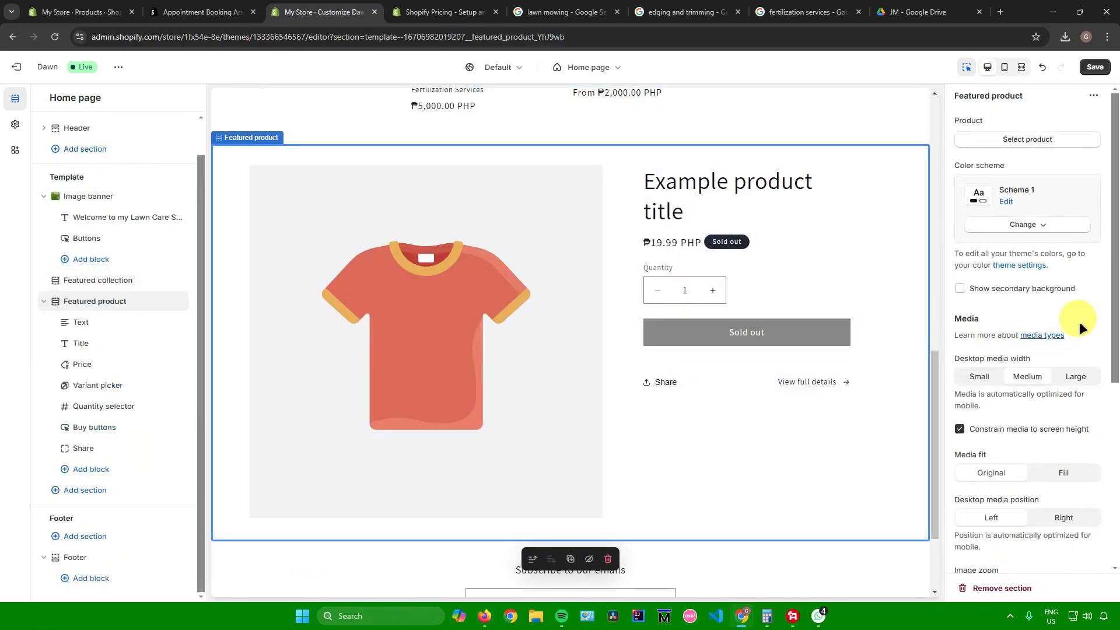
# Set the featured product to Lawn Mowing and its color scheme to Scheme 4.
pyautogui.click(1016, 139)
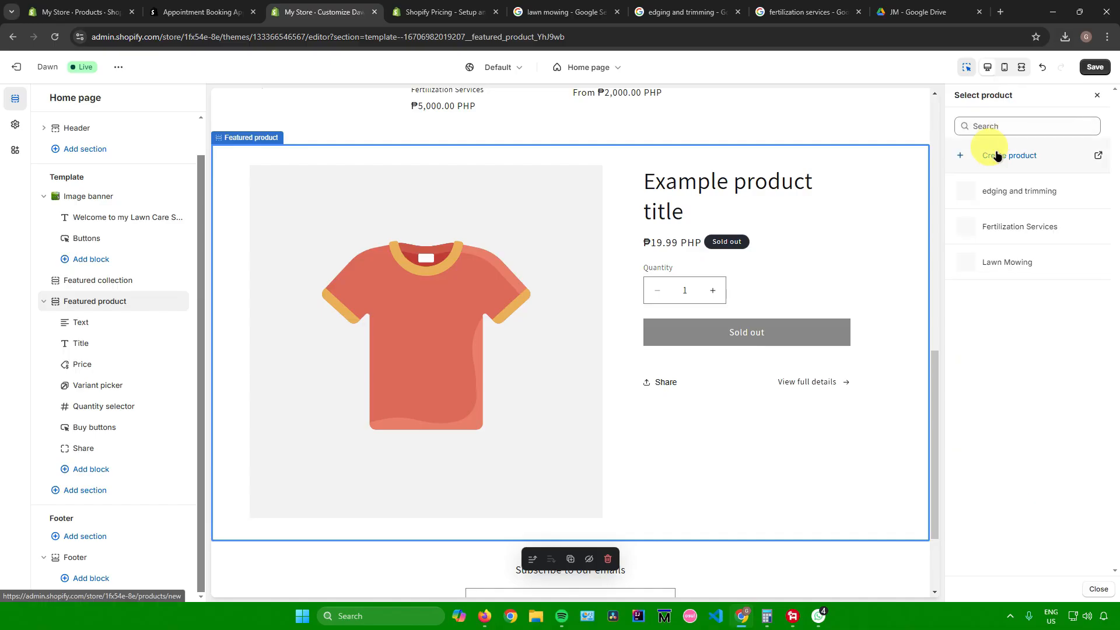
pyautogui.click(1012, 262)
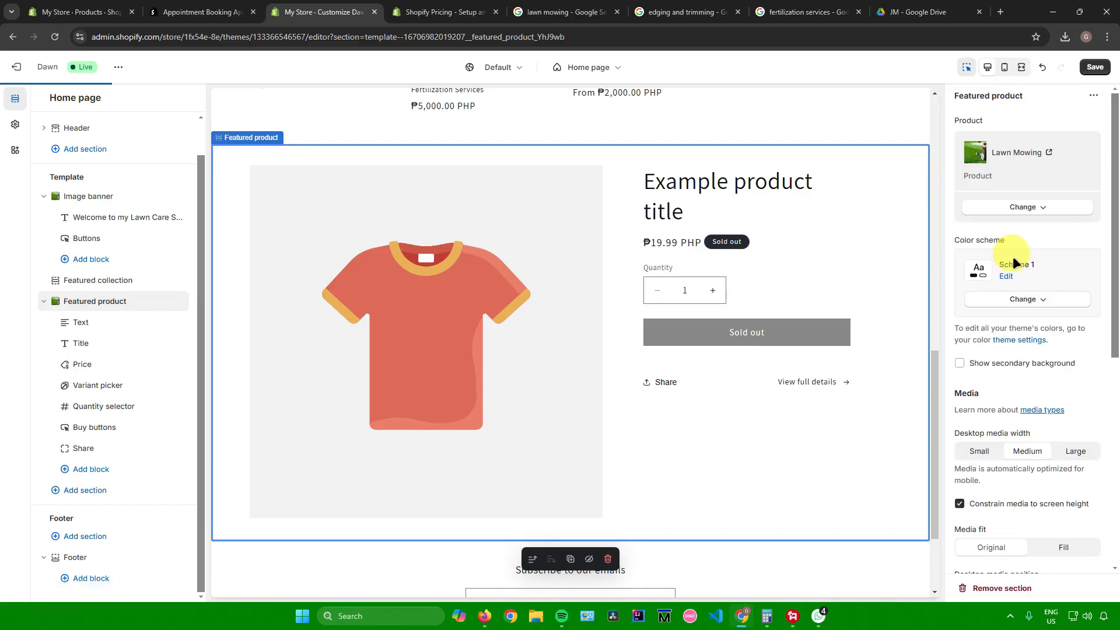
pyautogui.click(1020, 305)
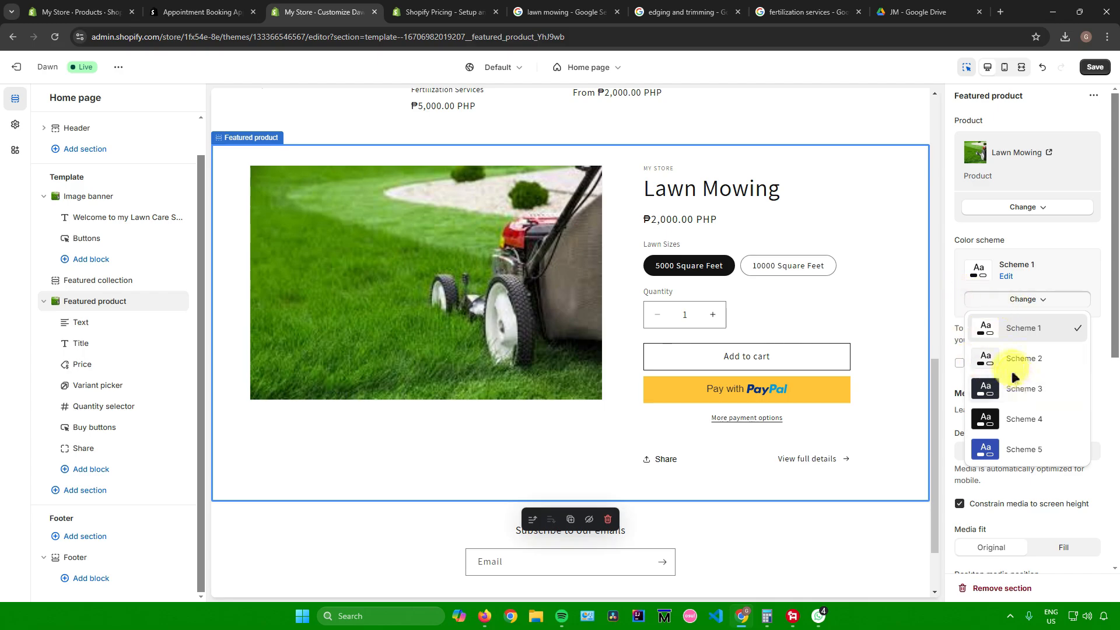
pyautogui.click(1023, 419)
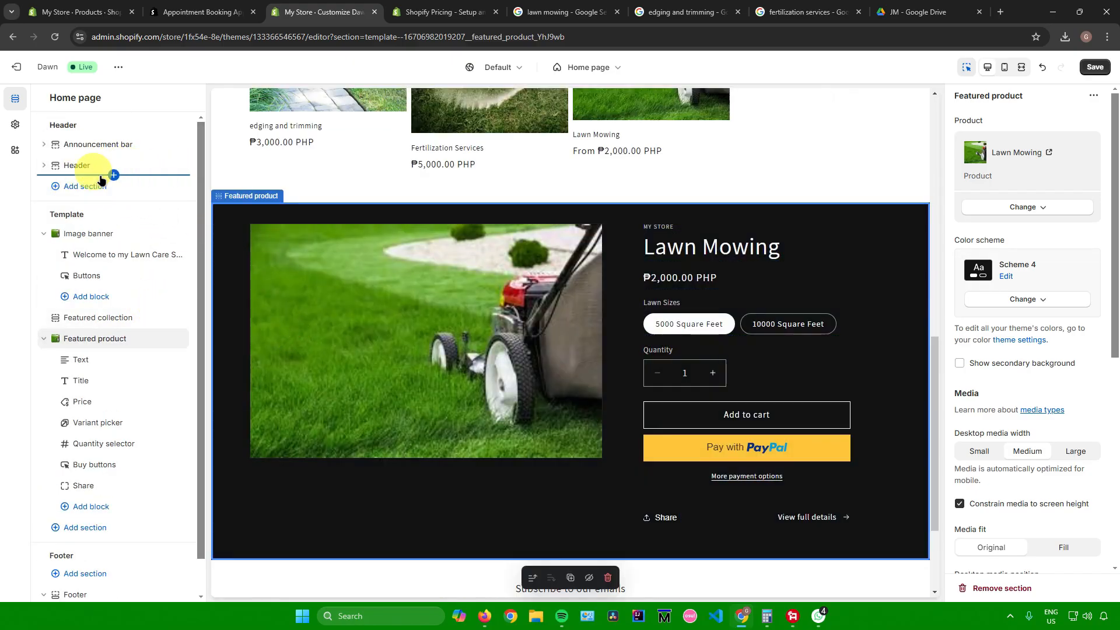
# Check which section types can be added to the home page's header and footer.
pyautogui.click(81, 188)
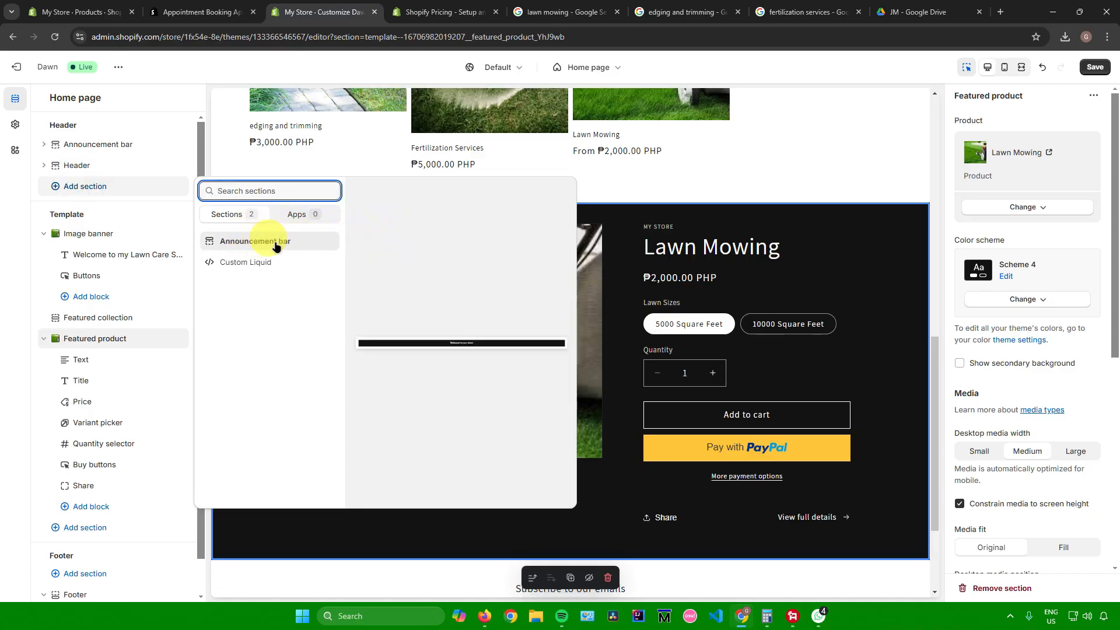
pyautogui.click(215, 149)
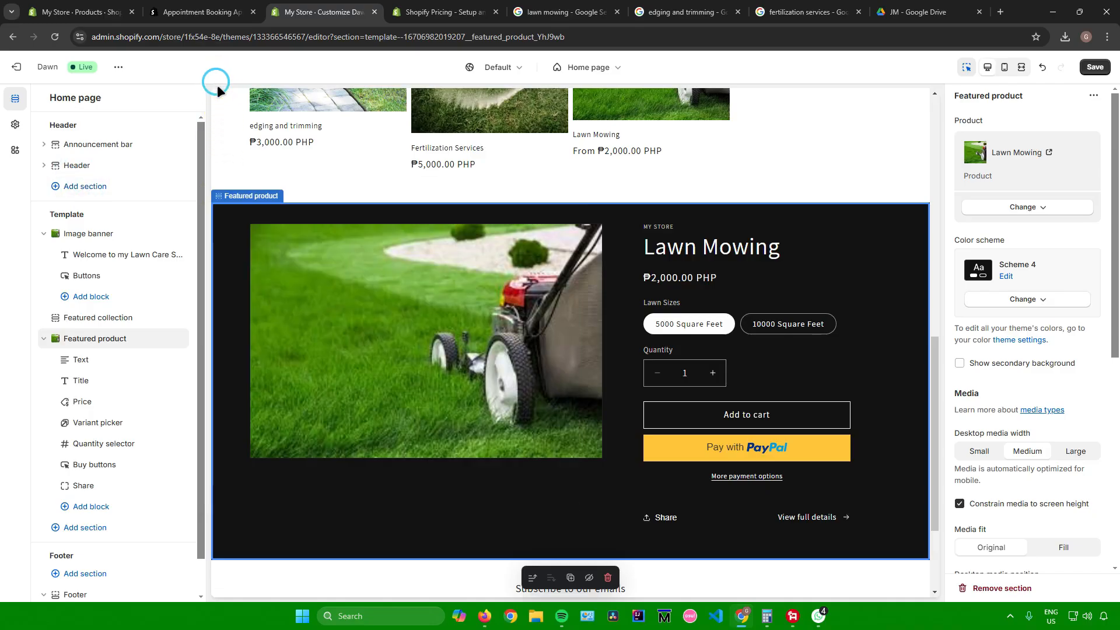
pyautogui.scroll(-1, 79, 490)
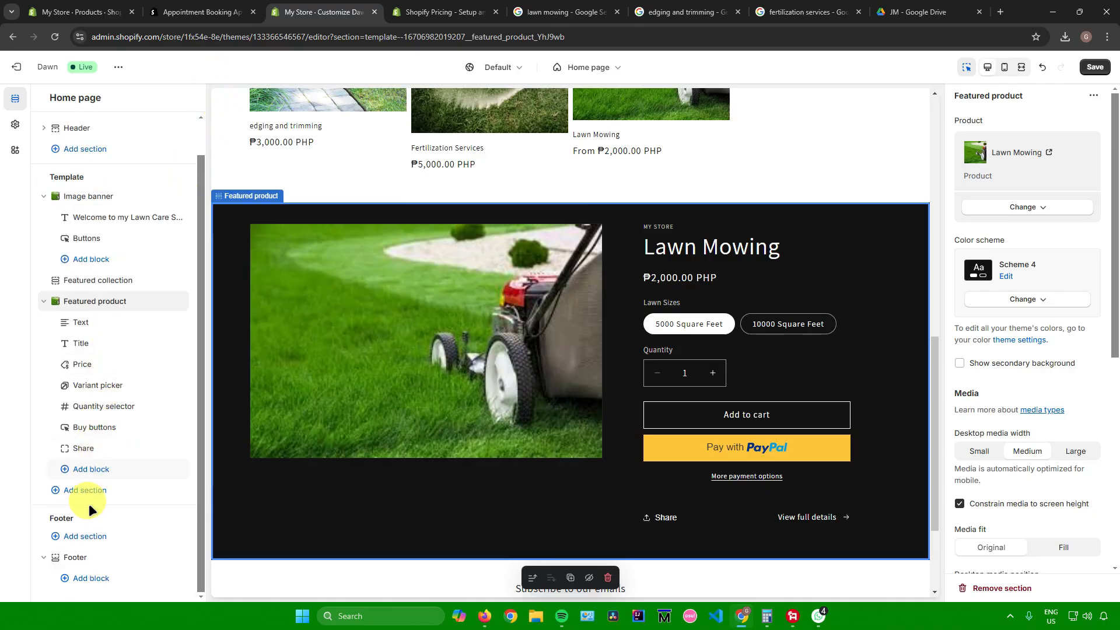
pyautogui.click(82, 539)
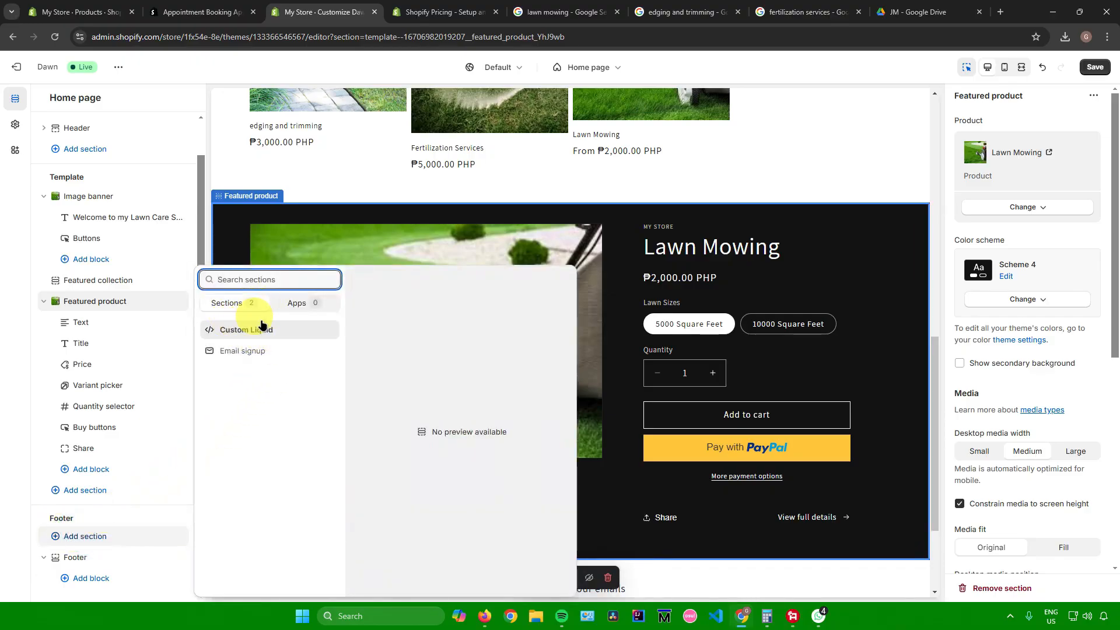
pyautogui.click(243, 138)
# Review the home page preview, the available store page templates and the header section's settings.
pyautogui.scroll(5, 400, 296)
pyautogui.scroll(5, 452, 326)
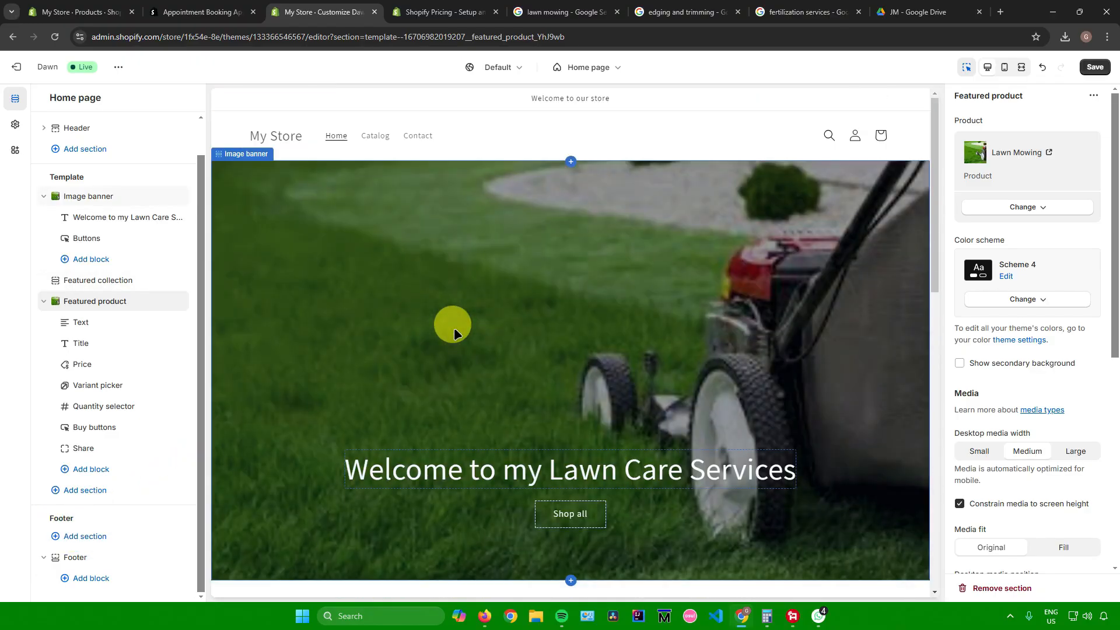
pyautogui.scroll(-2, 455, 331)
pyautogui.scroll(2, 458, 327)
pyautogui.click(595, 67)
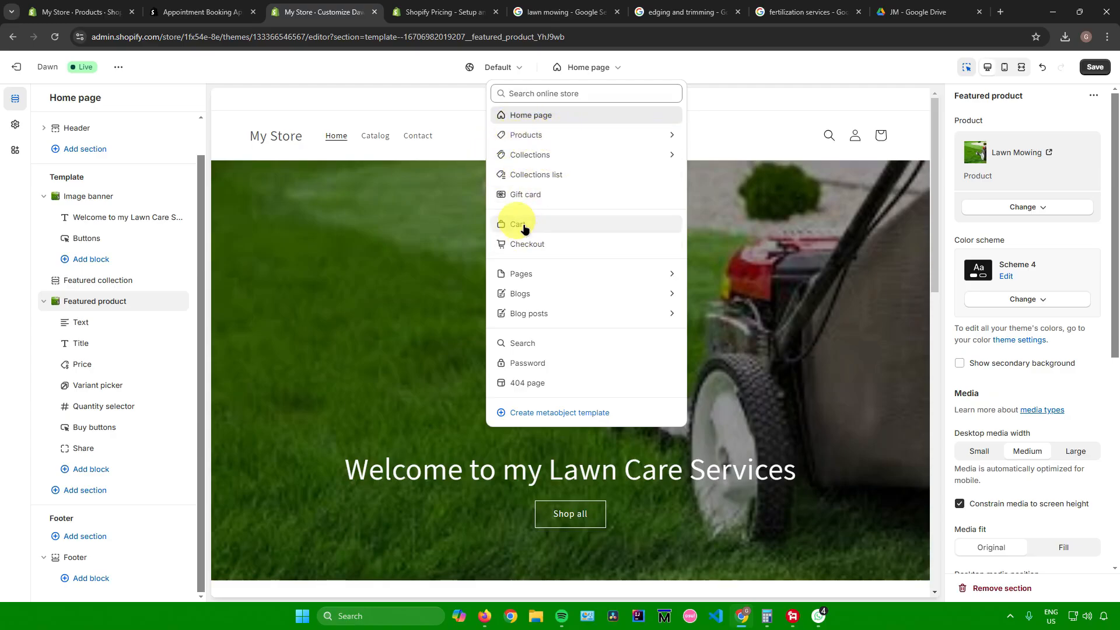
pyautogui.click(747, 97)
pyautogui.click(698, 135)
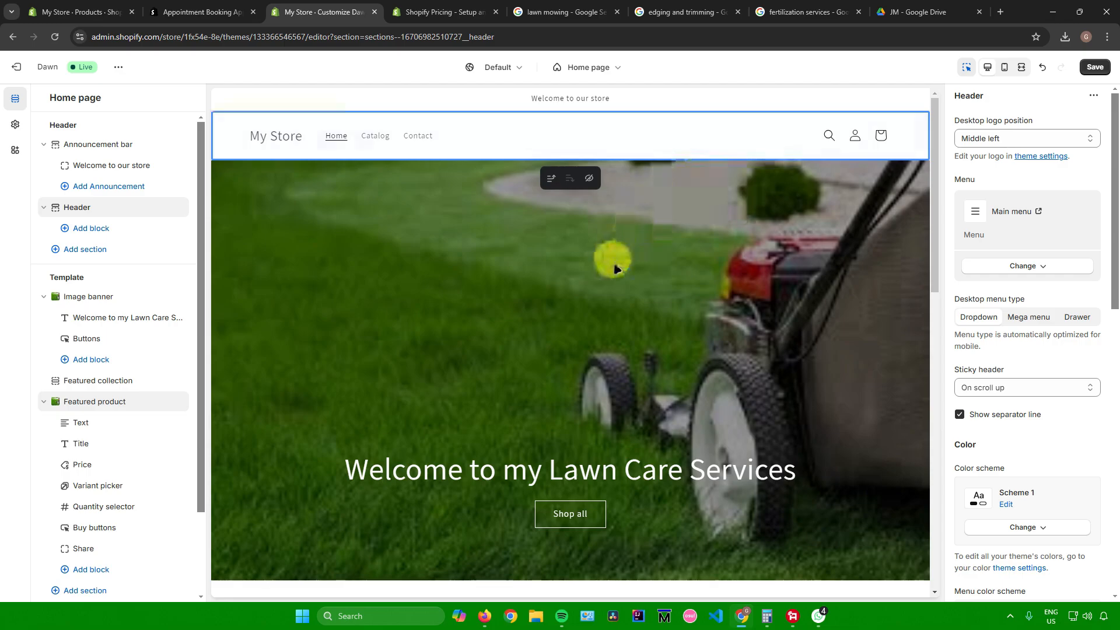
pyautogui.scroll(-3, 714, 249)
pyautogui.scroll(3, 714, 250)
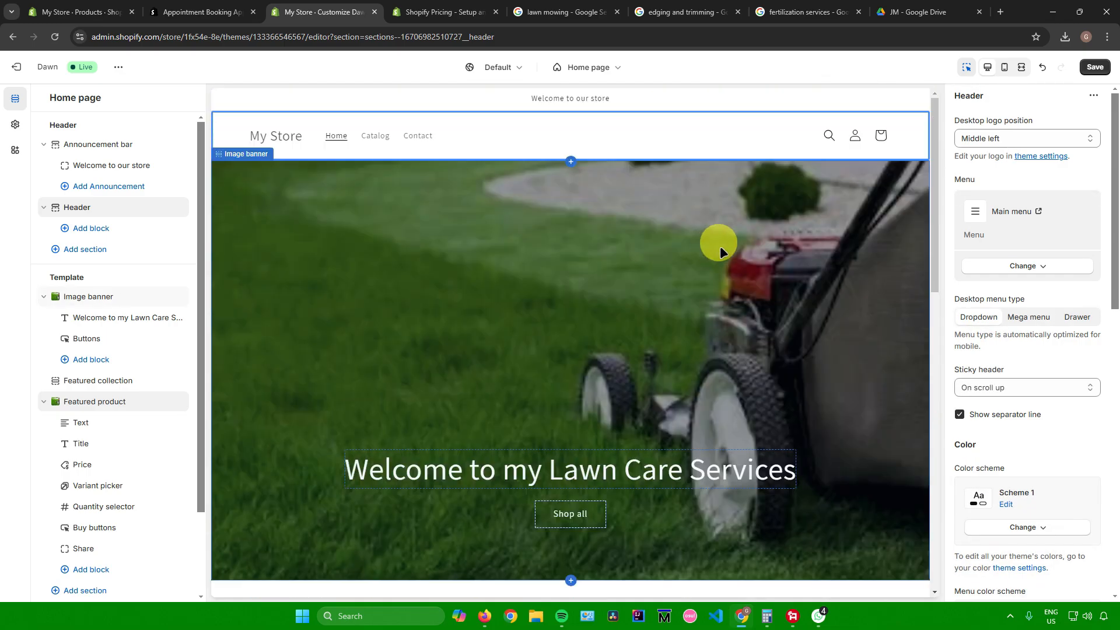
# Save the home page changes and exit the theme editor.
pyautogui.click(1095, 67)
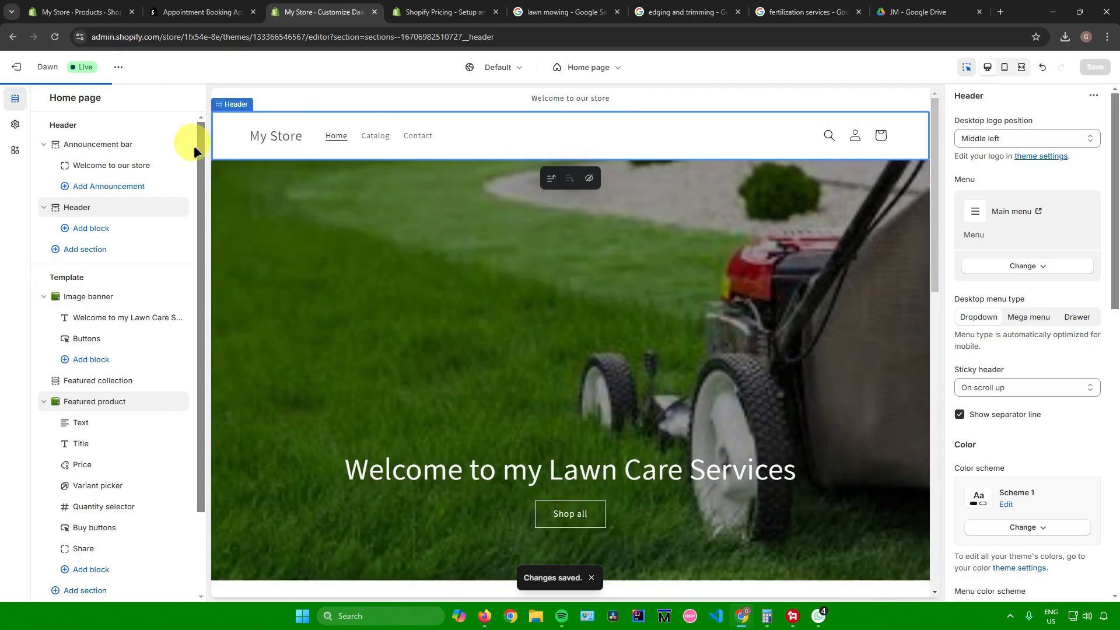
pyautogui.click(15, 66)
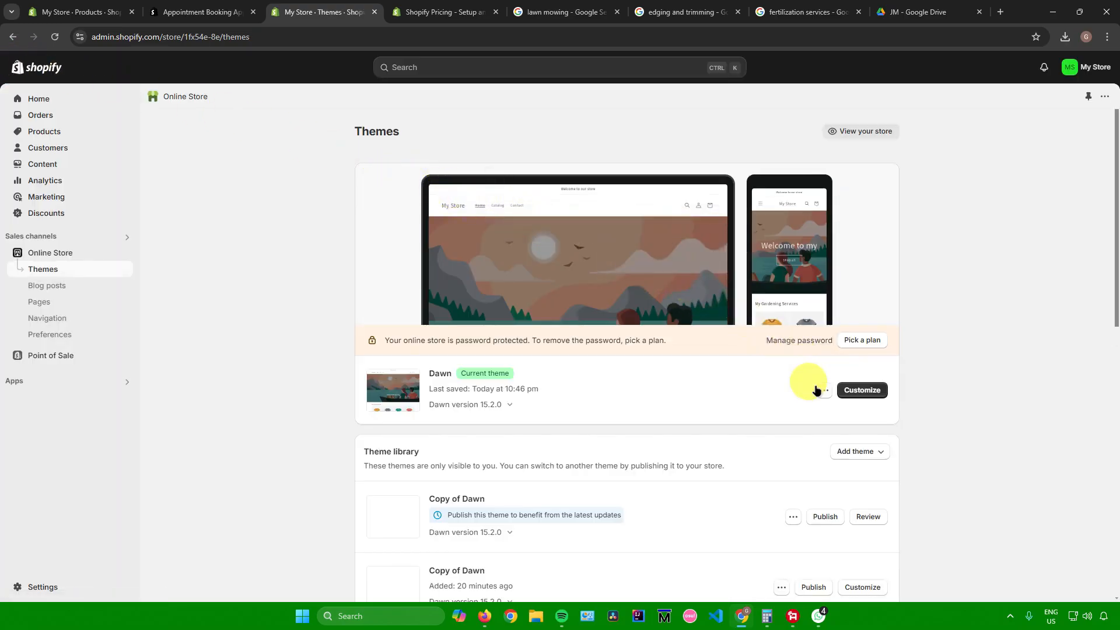
# Open a store preview of the current Dawn theme and look over the banner, services collection and featured product.
pyautogui.click(823, 389)
pyautogui.click(758, 414)
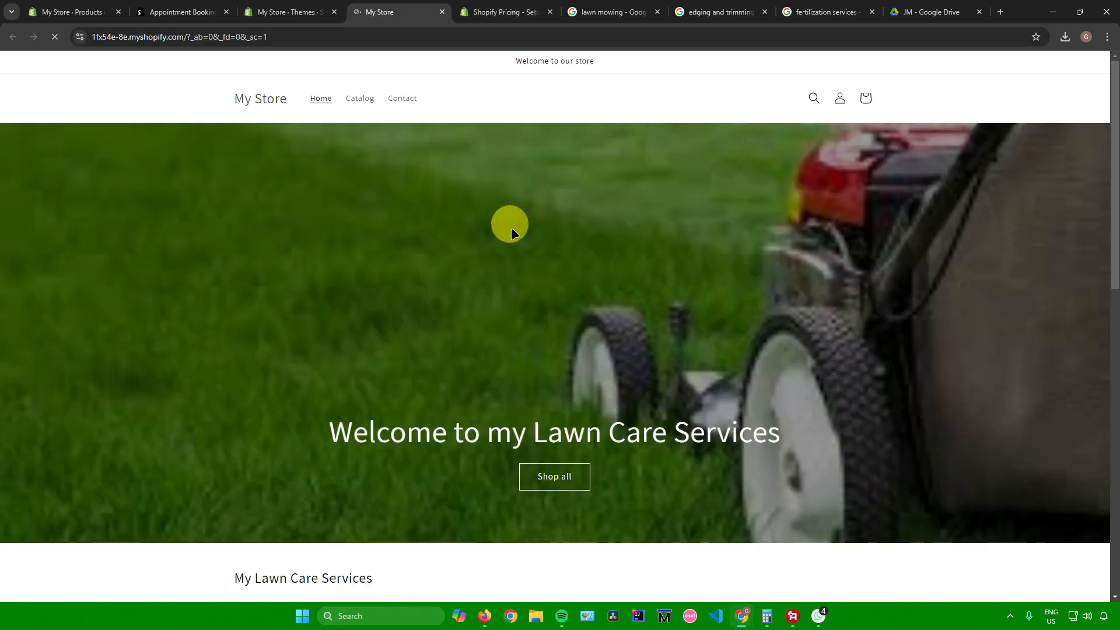
pyautogui.scroll(-5, 511, 227)
pyautogui.scroll(-4, 466, 309)
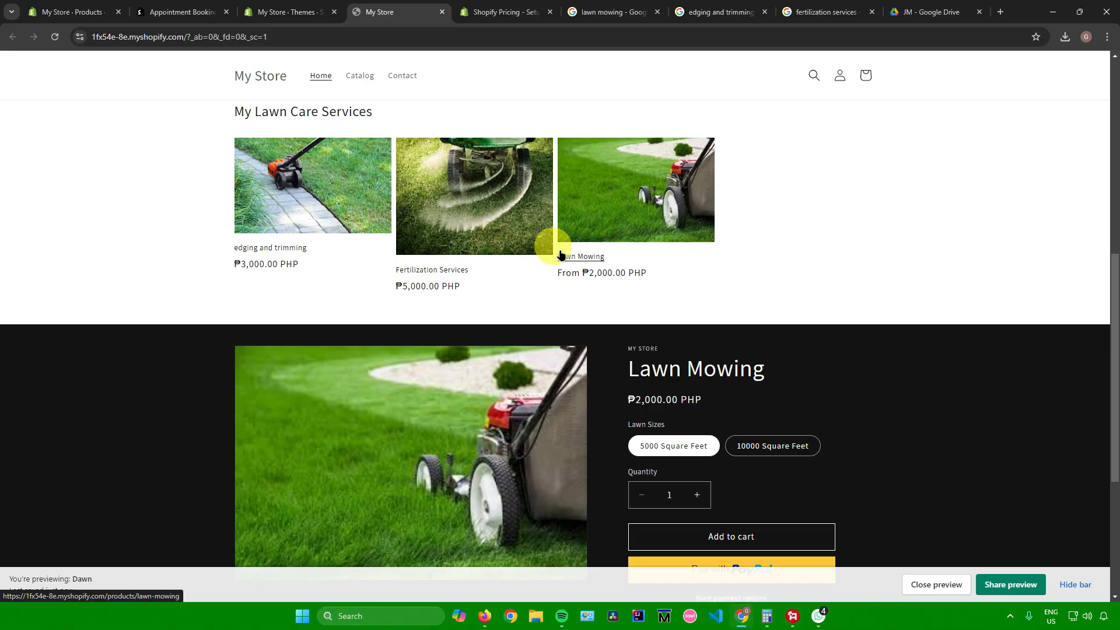
pyautogui.scroll(-5, 543, 296)
pyautogui.scroll(1, 642, 315)
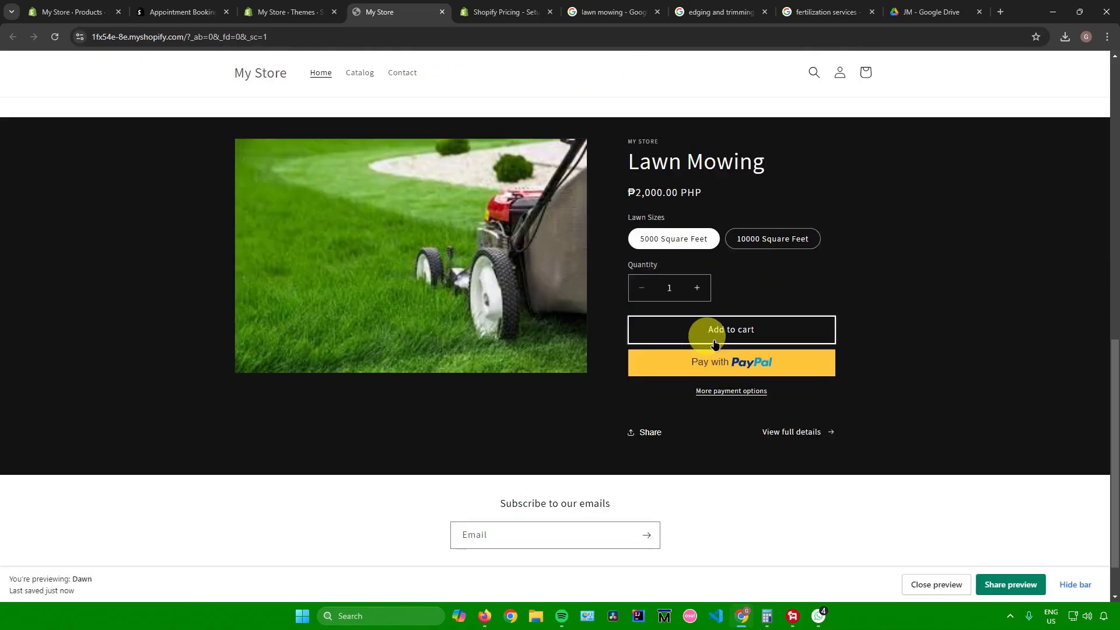
pyautogui.moveTo(630, 162); pyautogui.dragTo(782, 161)
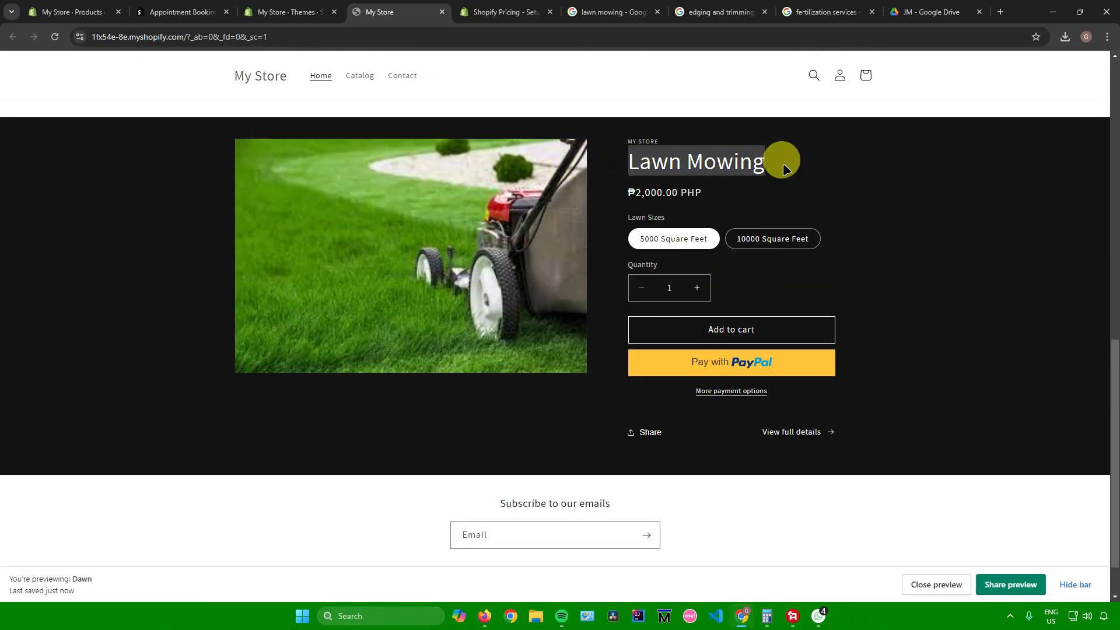
# Open the full details of the featured Lawn Mowing service and view its appointment scheduling form.
pyautogui.click(811, 432)
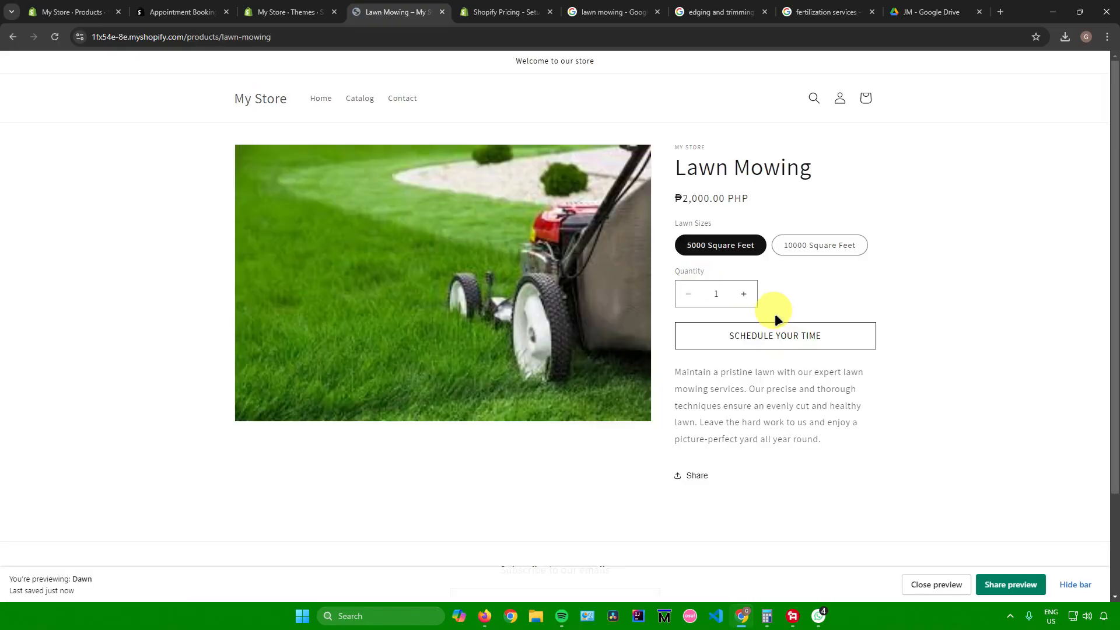
pyautogui.click(743, 336)
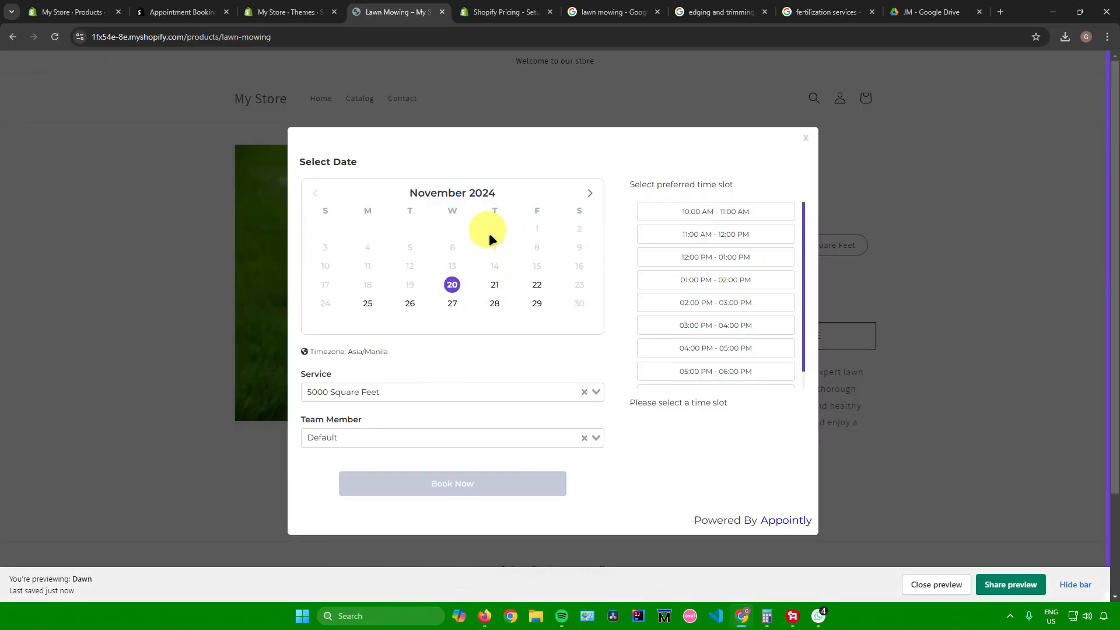
pyautogui.click(803, 139)
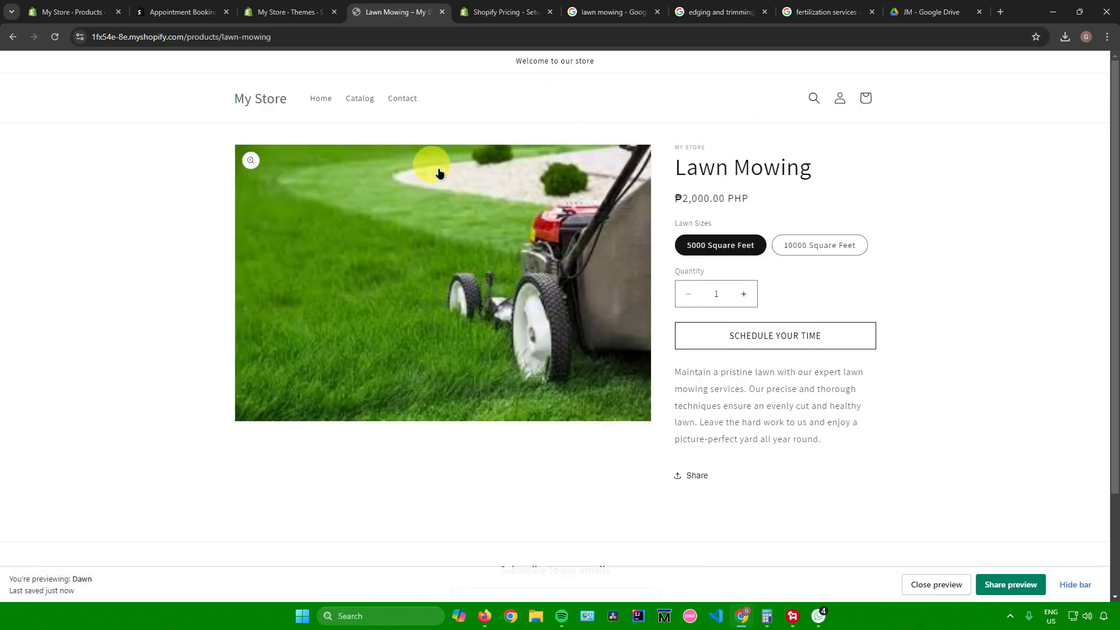
# Inspect the time slot, service and team member choices in the Lawn Mowing booking form, and close the store preview.
pyautogui.click(784, 328)
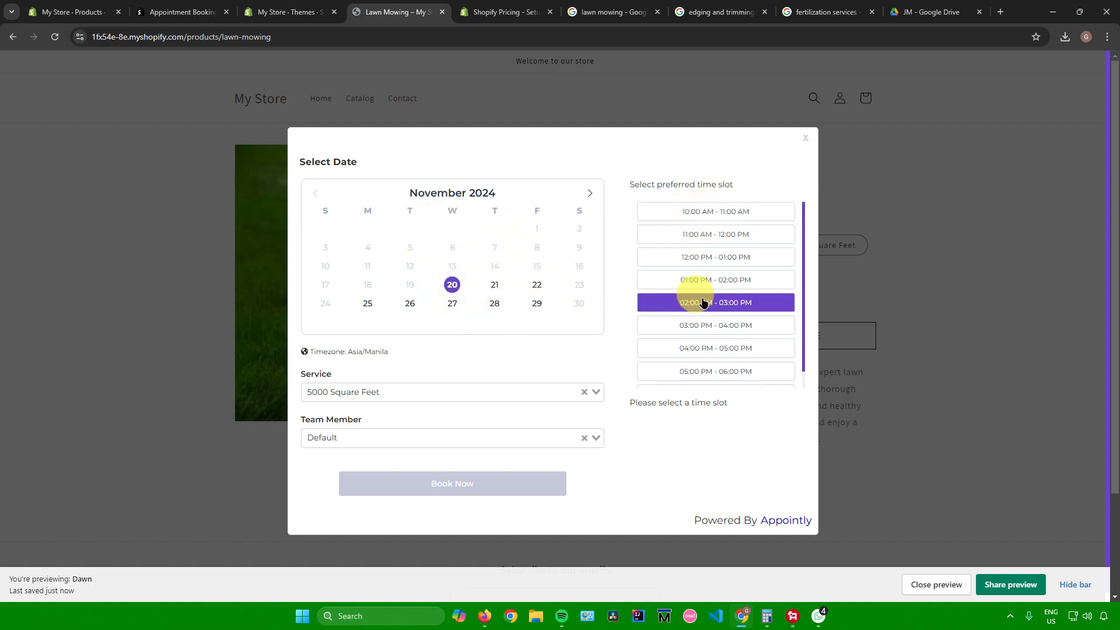
pyautogui.click(421, 393)
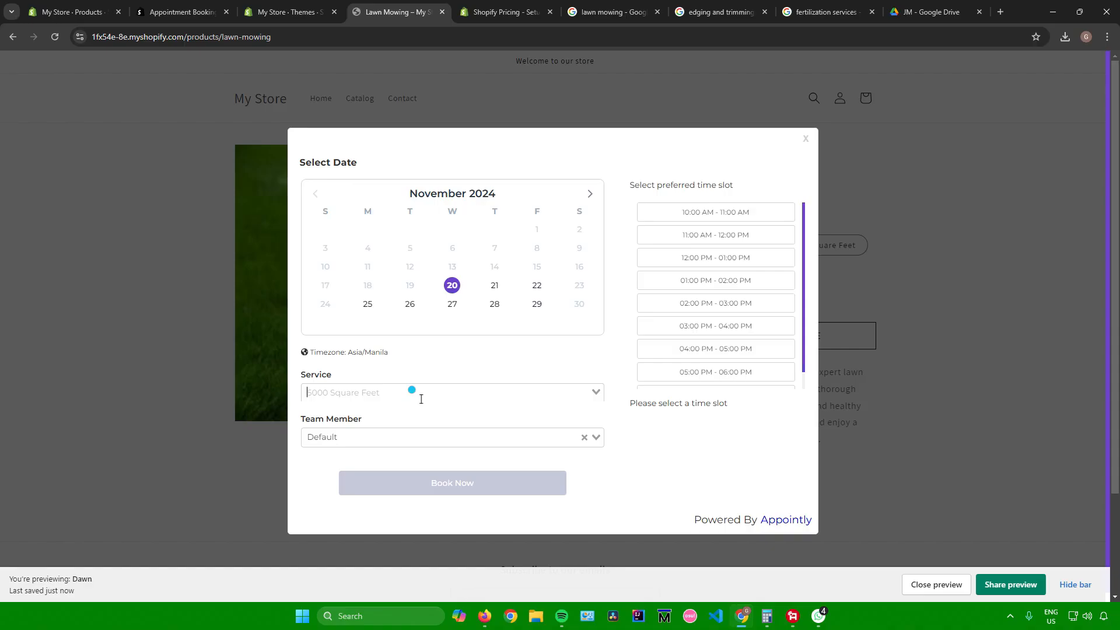
pyautogui.click(487, 401)
pyautogui.click(482, 438)
pyautogui.click(483, 438)
pyautogui.click(482, 439)
pyautogui.click(482, 438)
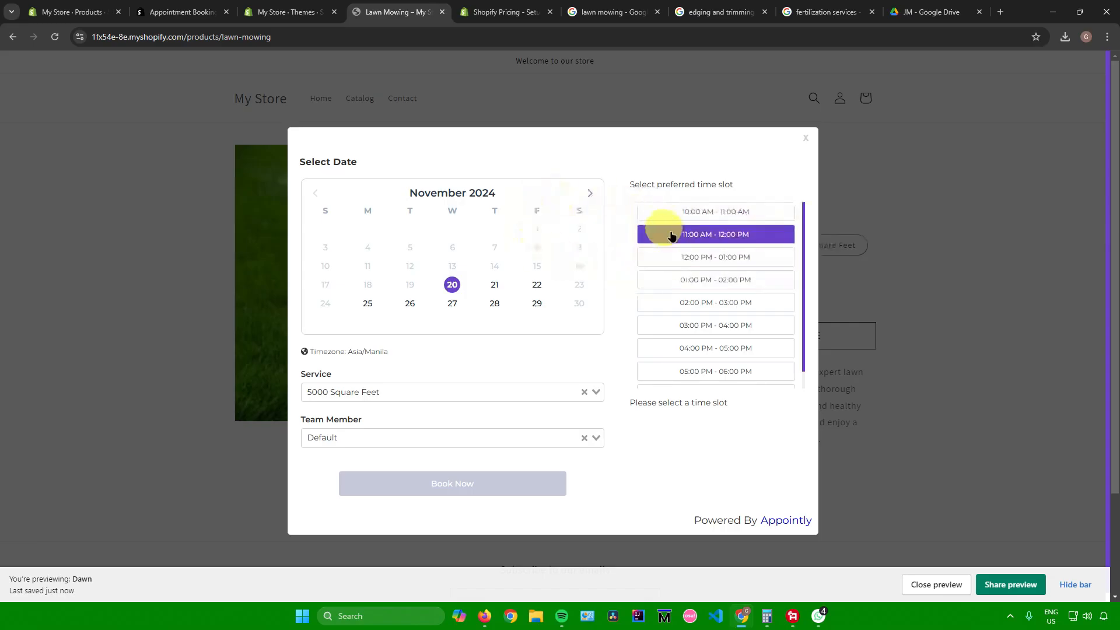
pyautogui.click(806, 138)
pyautogui.click(442, 12)
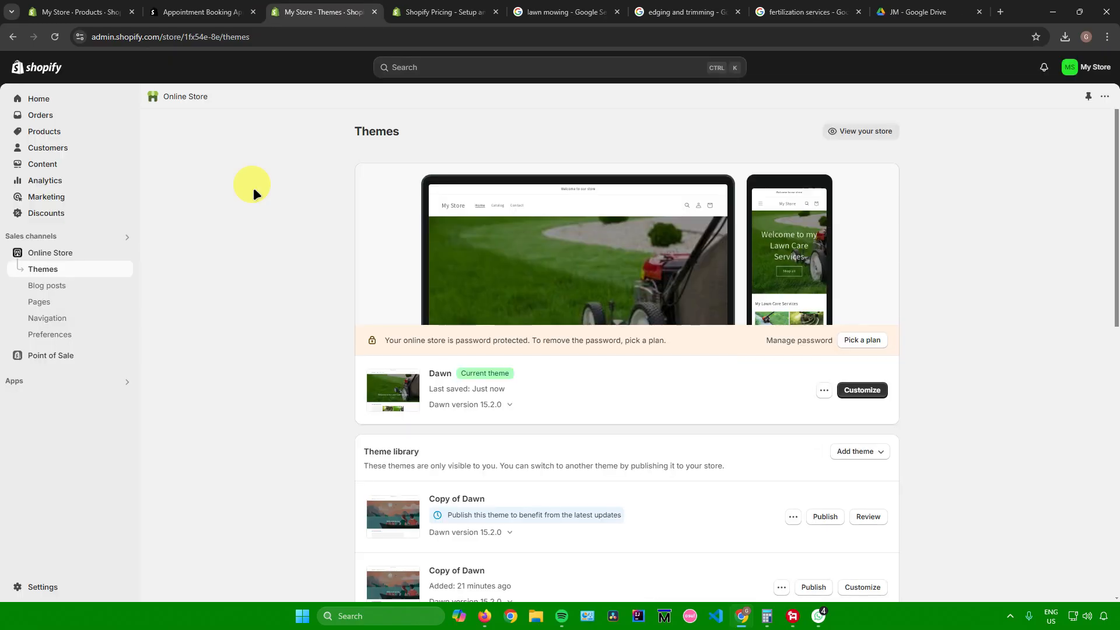
# Look over the store's Analytics dashboard and open its list of reports.
pyautogui.click(47, 180)
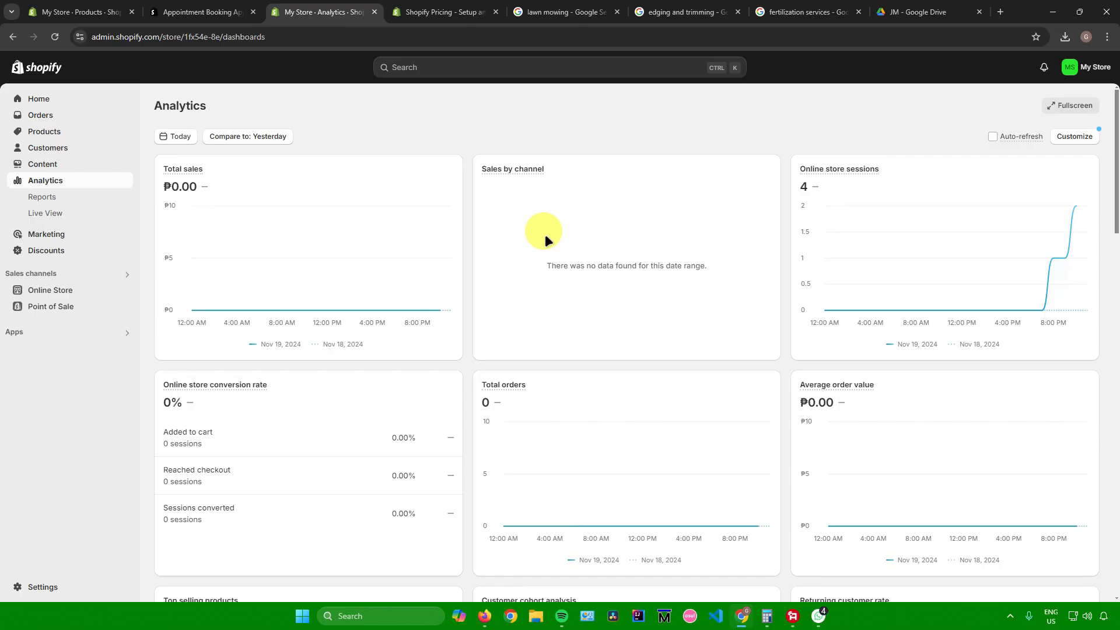
pyautogui.scroll(-7, 546, 238)
pyautogui.scroll(-7, 546, 236)
pyautogui.scroll(14, 546, 237)
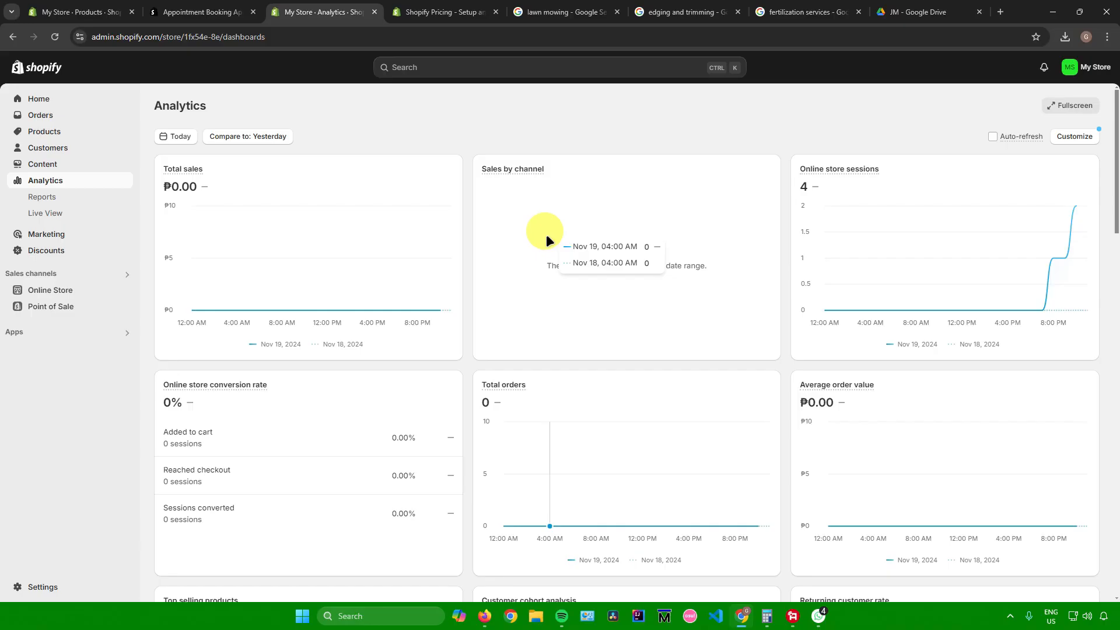
pyautogui.scroll(-20, 545, 238)
pyautogui.scroll(20, 527, 251)
pyautogui.click(42, 198)
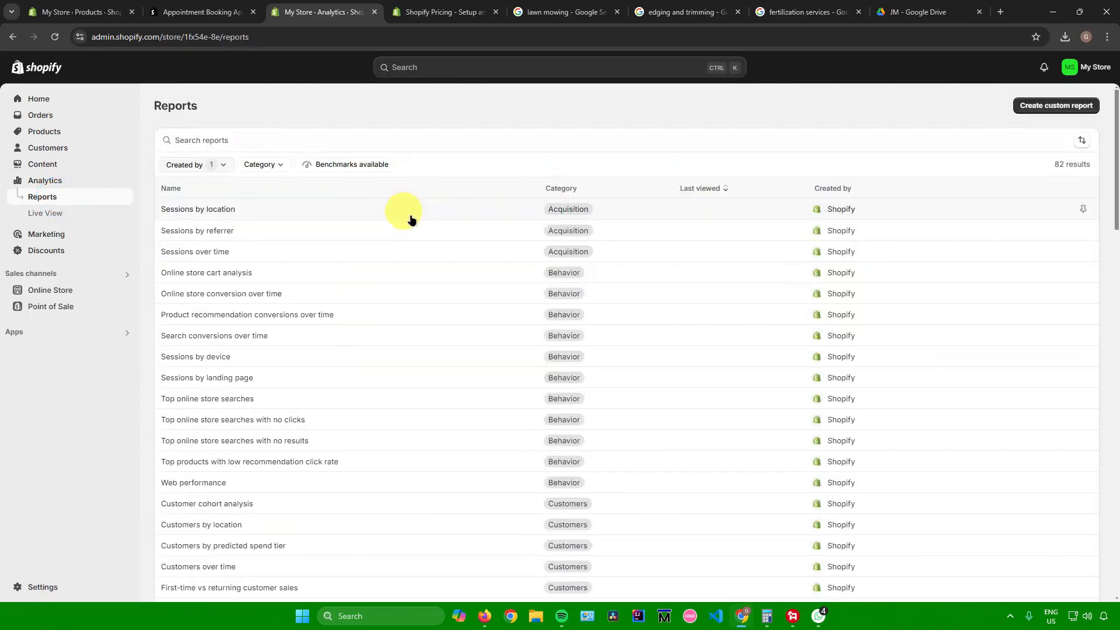
# Look over the list of analytics reports and open the store's Live View.
pyautogui.scroll(-6, 429, 269)
pyautogui.scroll(6, 449, 280)
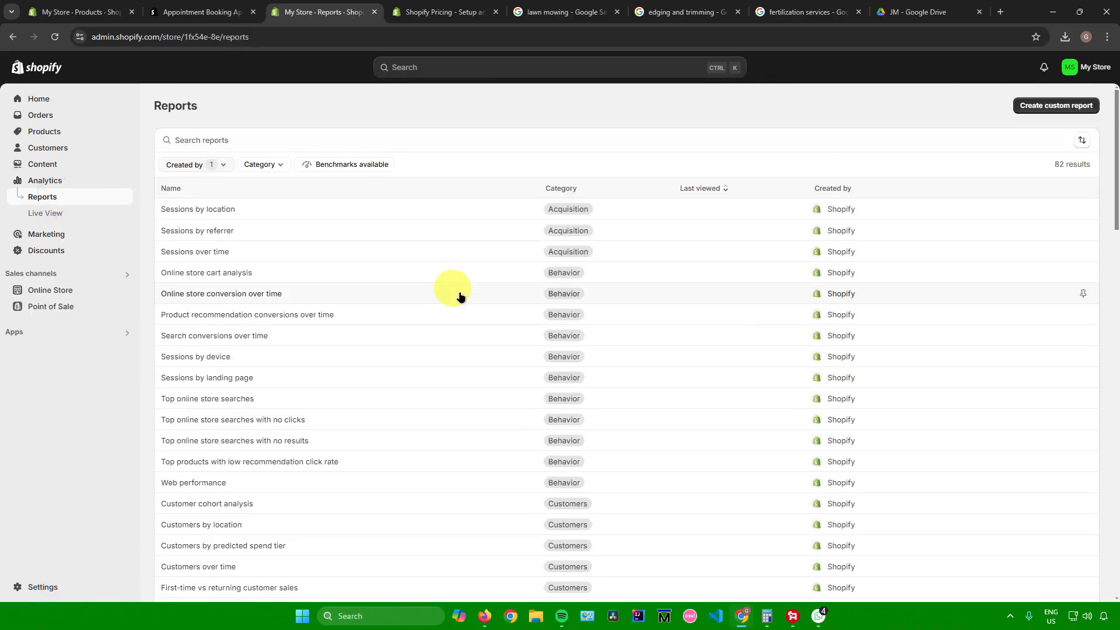
pyautogui.scroll(-1, 402, 278)
pyautogui.scroll(1, 408, 274)
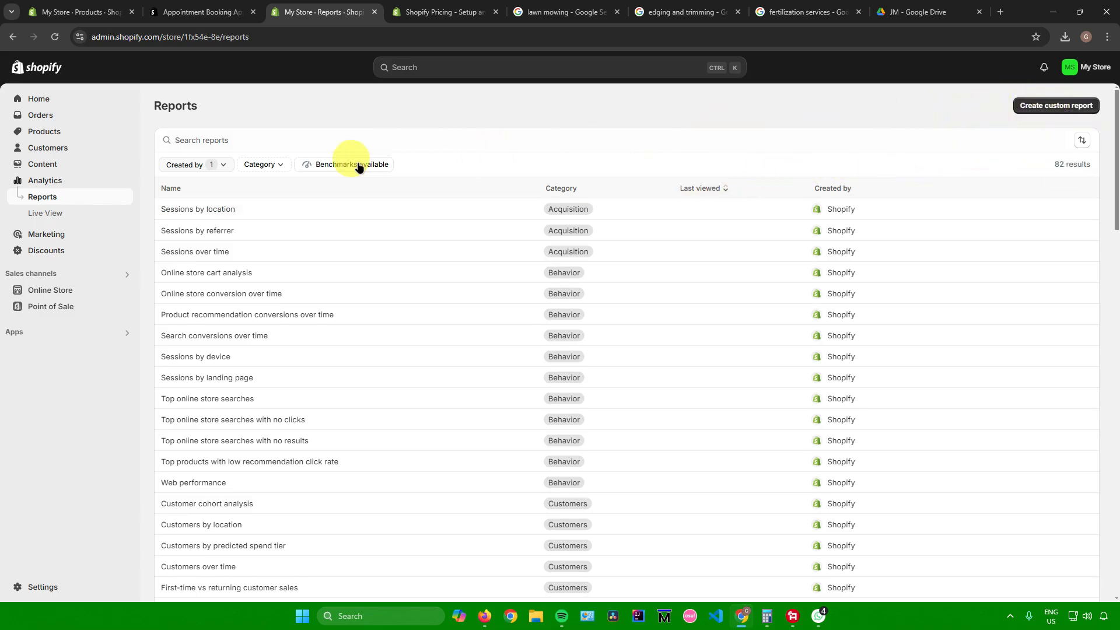
pyautogui.click(45, 213)
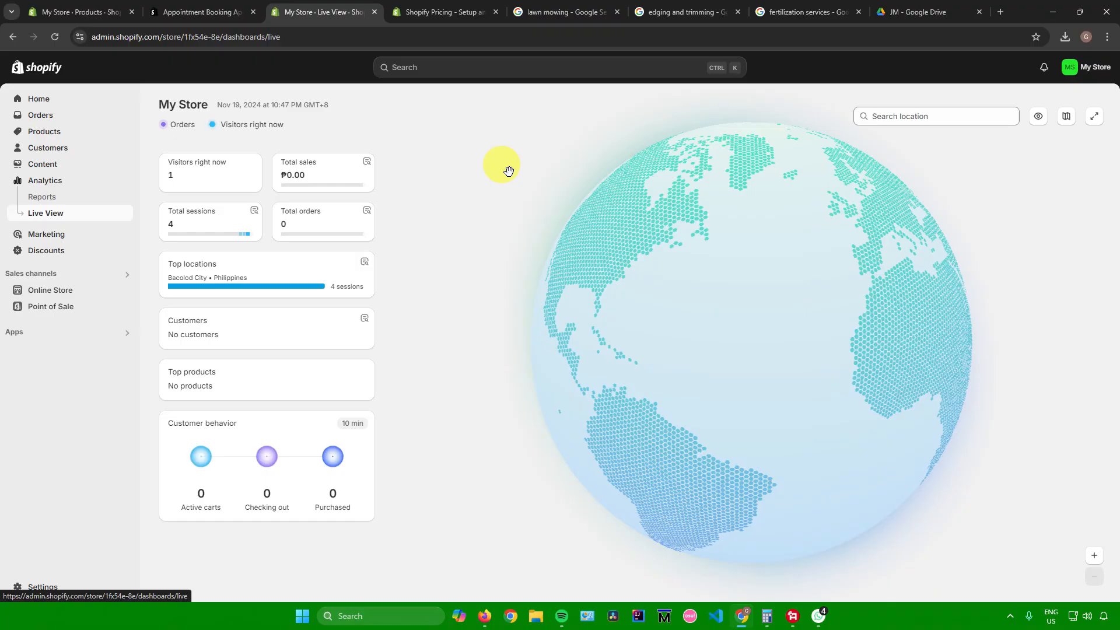
# Start a new discount of the Amount off order type from the store's Discounts page.
pyautogui.click(47, 252)
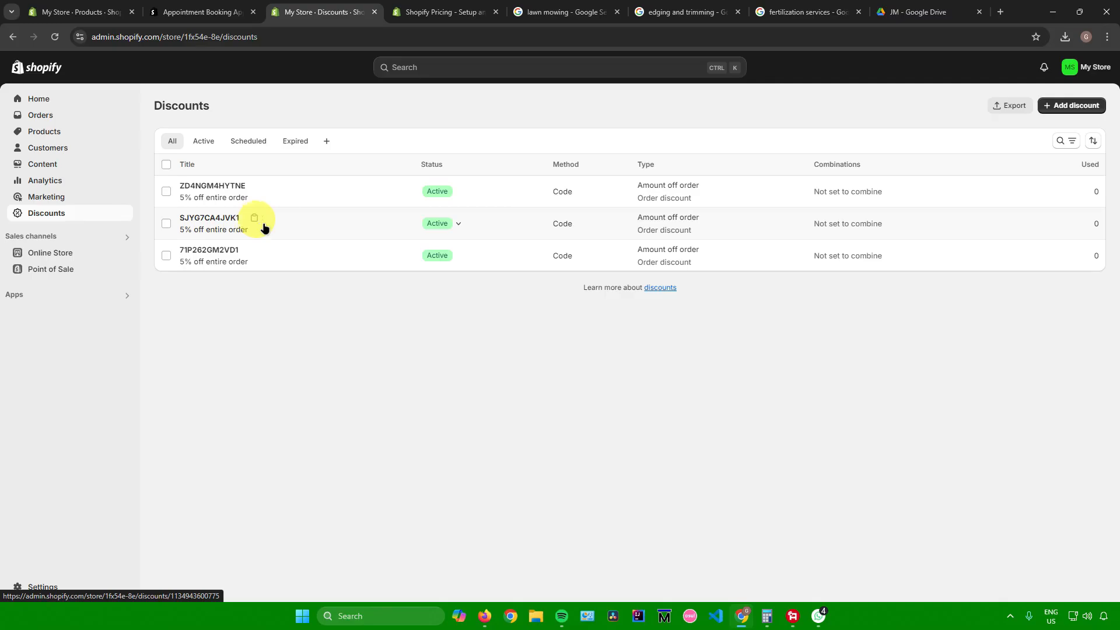
pyautogui.click(1051, 105)
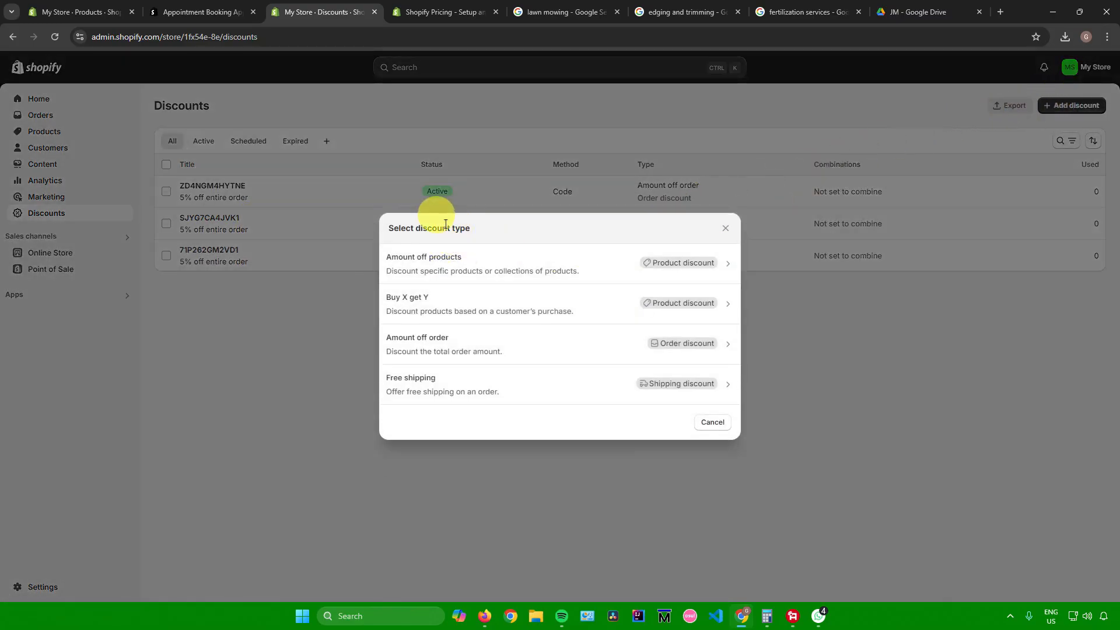
pyautogui.moveTo(380, 227); pyautogui.dragTo(469, 232)
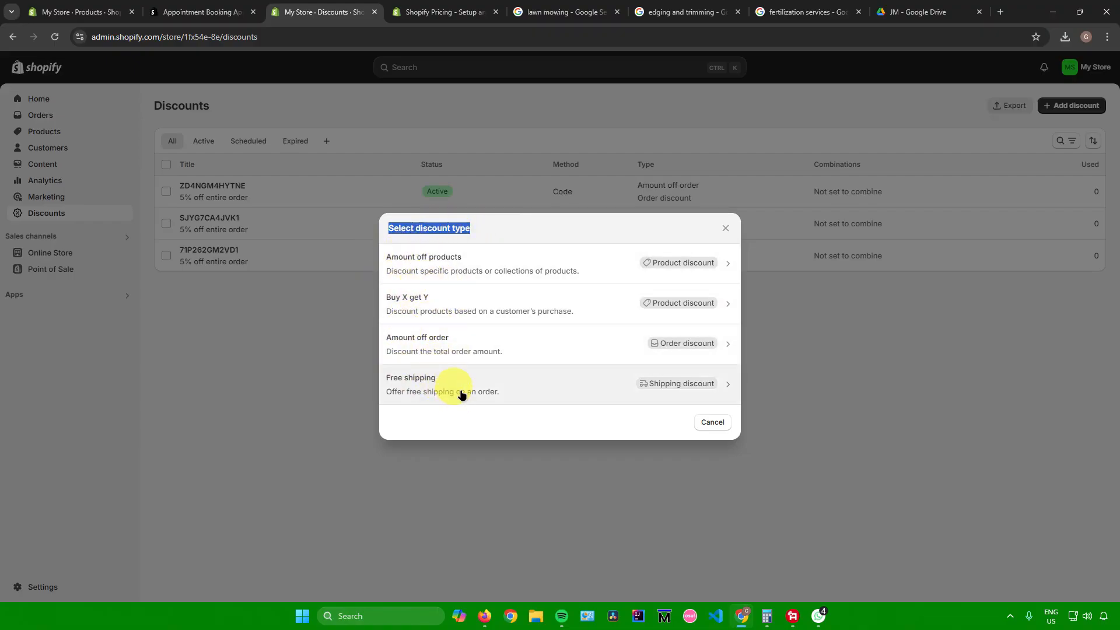
pyautogui.click(451, 346)
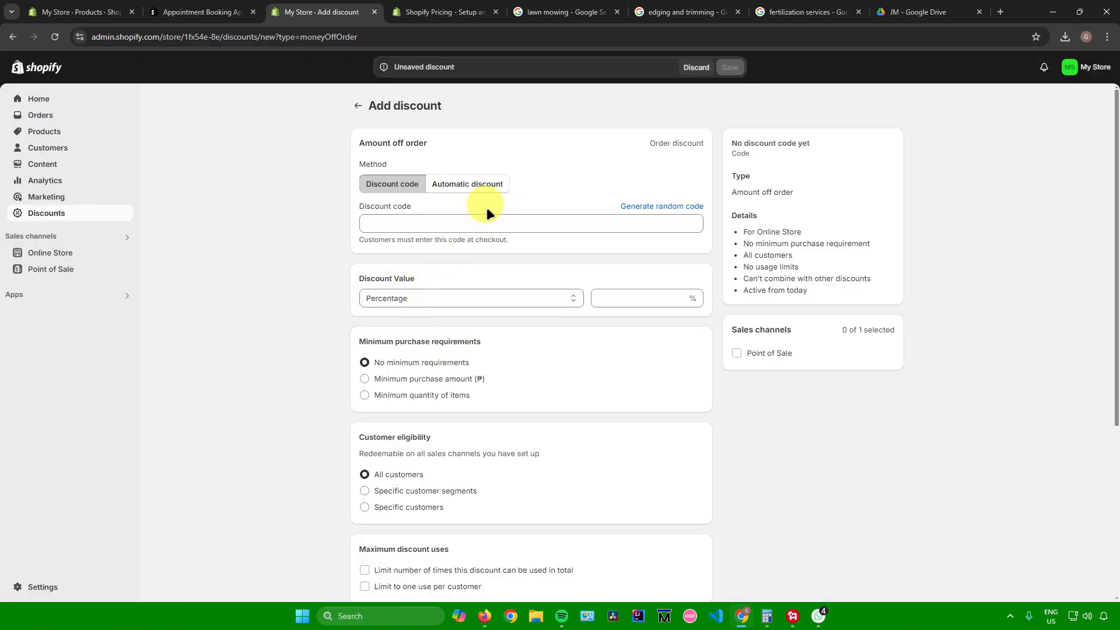
# Compare the automatic discount method, keep the Discount code method and generate a random code for it.
pyautogui.click(440, 184)
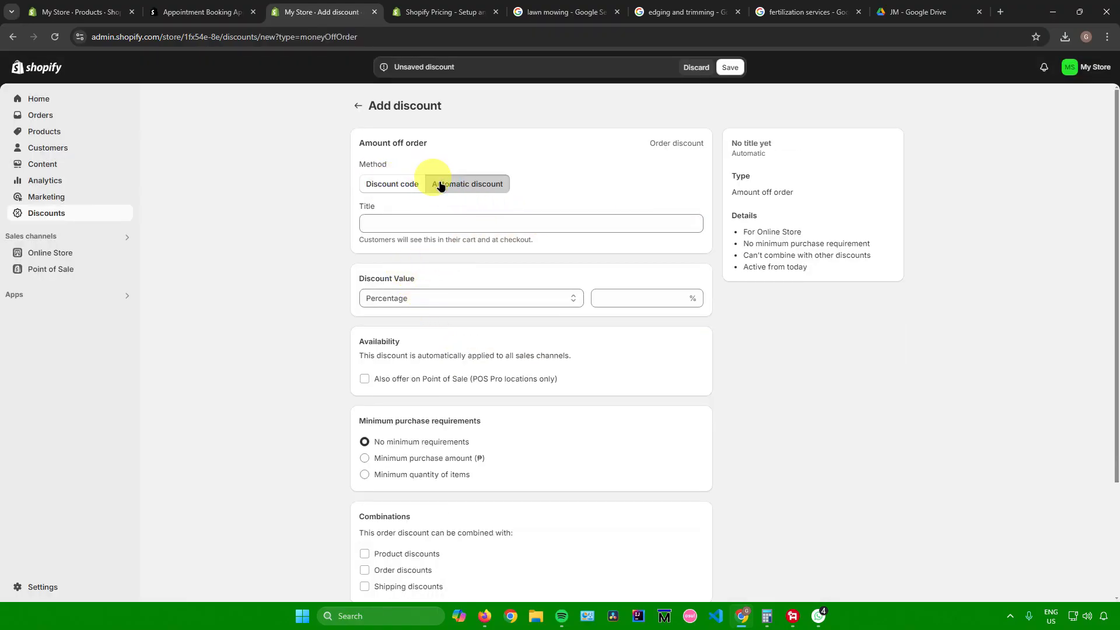
pyautogui.click(385, 186)
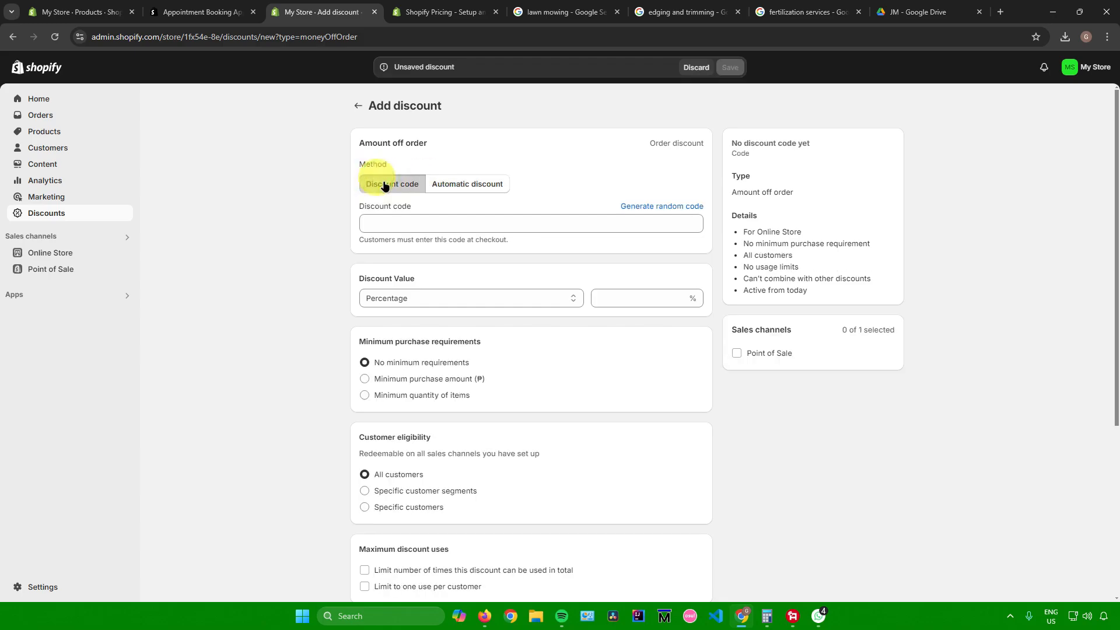
pyautogui.click(375, 217)
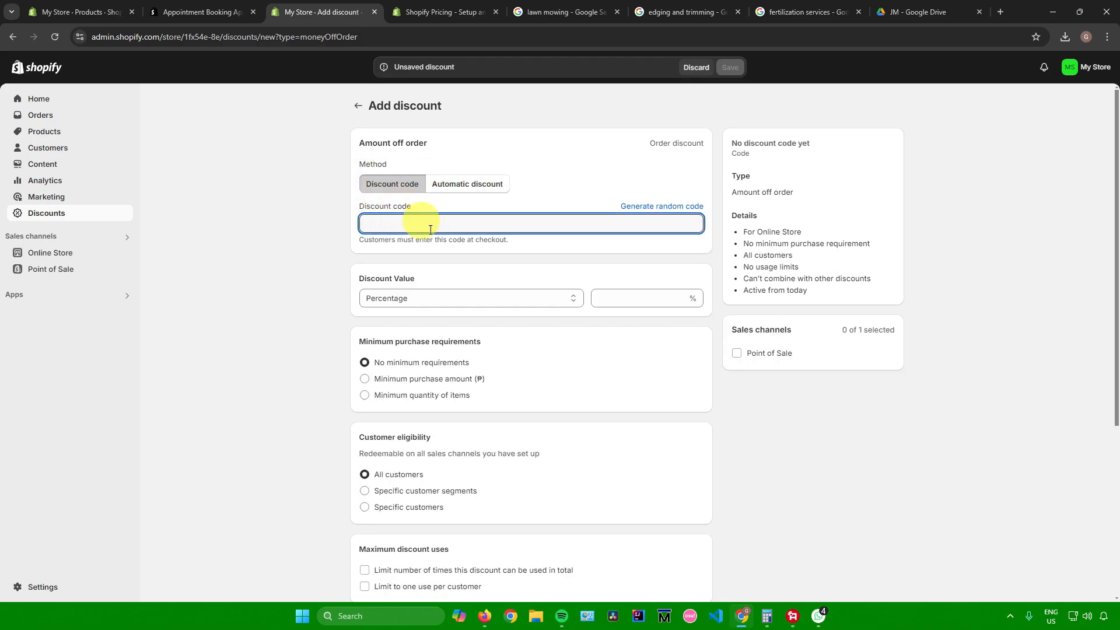
pyautogui.click(656, 207)
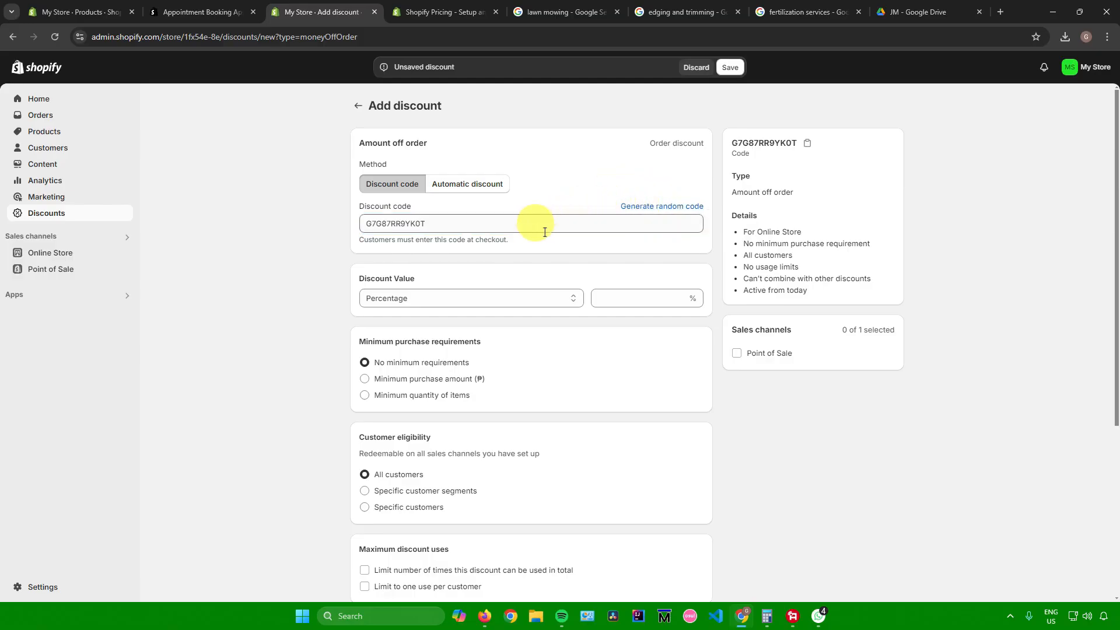
# Set the discount value to a percentage of 5%.
pyautogui.scroll(-1, 448, 278)
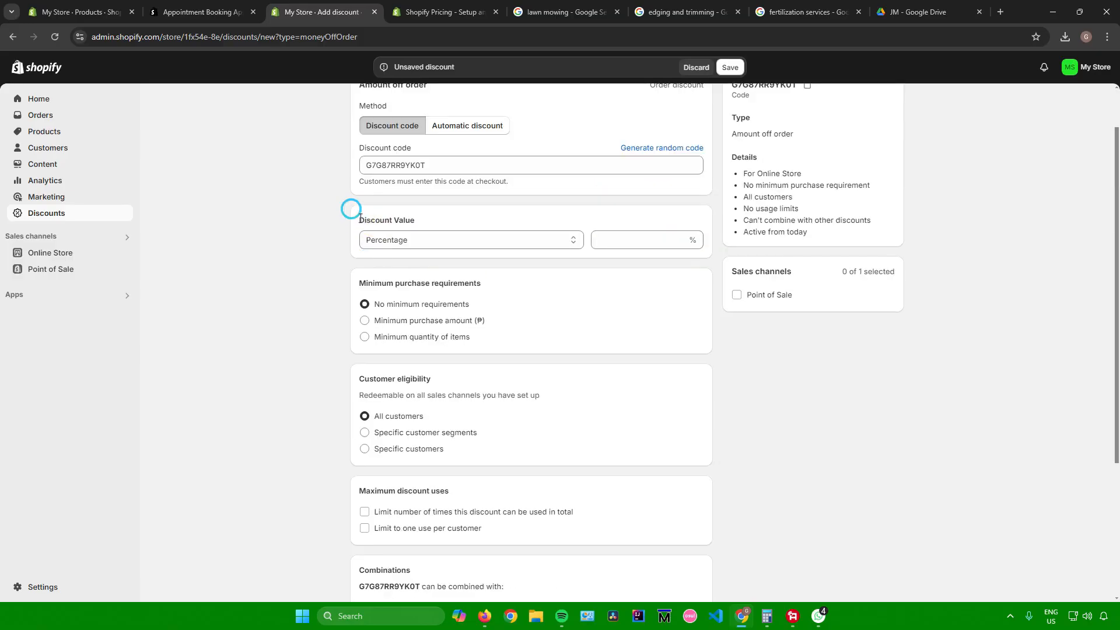
pyautogui.click(432, 239)
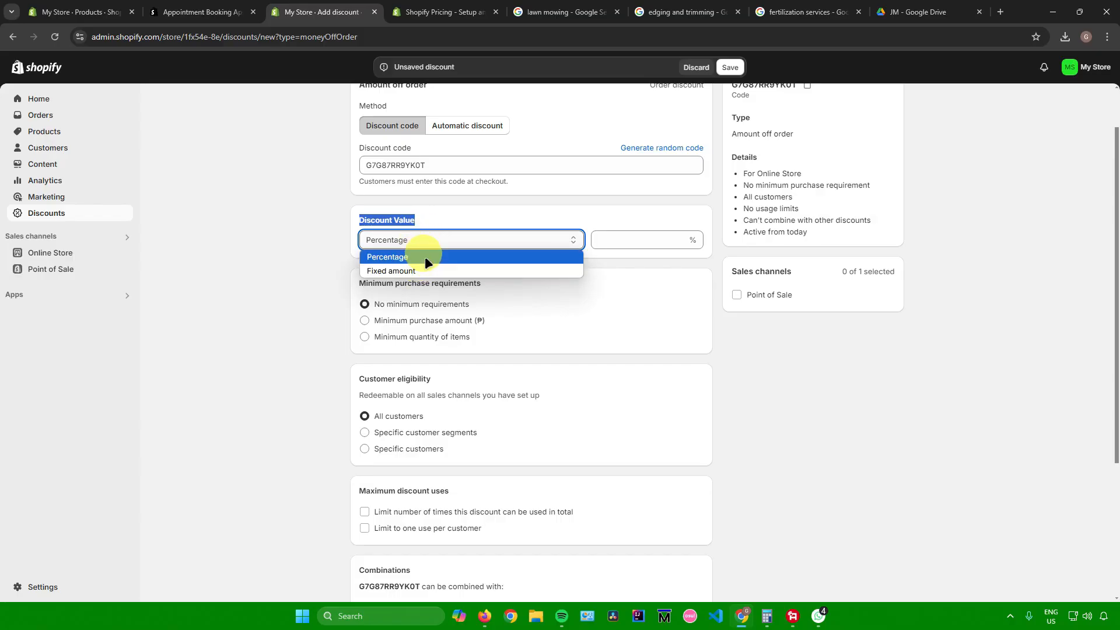
pyautogui.click(425, 257)
pyautogui.click(628, 245)
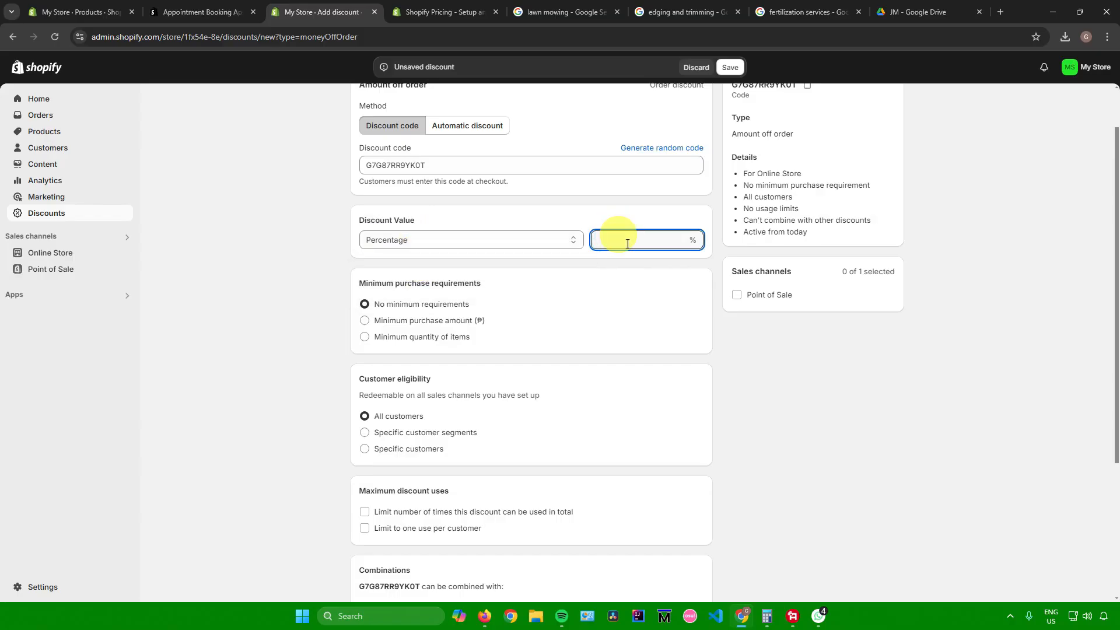
# Examine the discount's minimum purchase requirements, customer eligibility, maximum uses and combination options.
pyautogui.scroll(-2, 662, 269)
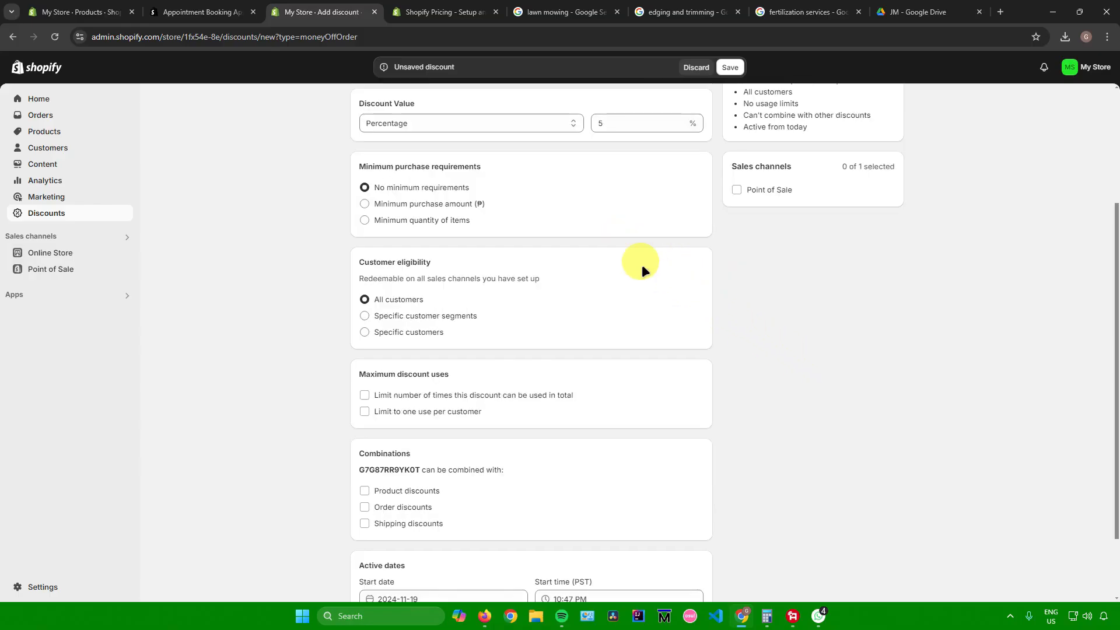
pyautogui.moveTo(358, 164); pyautogui.dragTo(470, 188)
pyautogui.moveTo(366, 260); pyautogui.dragTo(433, 263)
pyautogui.click(779, 312)
pyautogui.moveTo(357, 167); pyautogui.dragTo(497, 170)
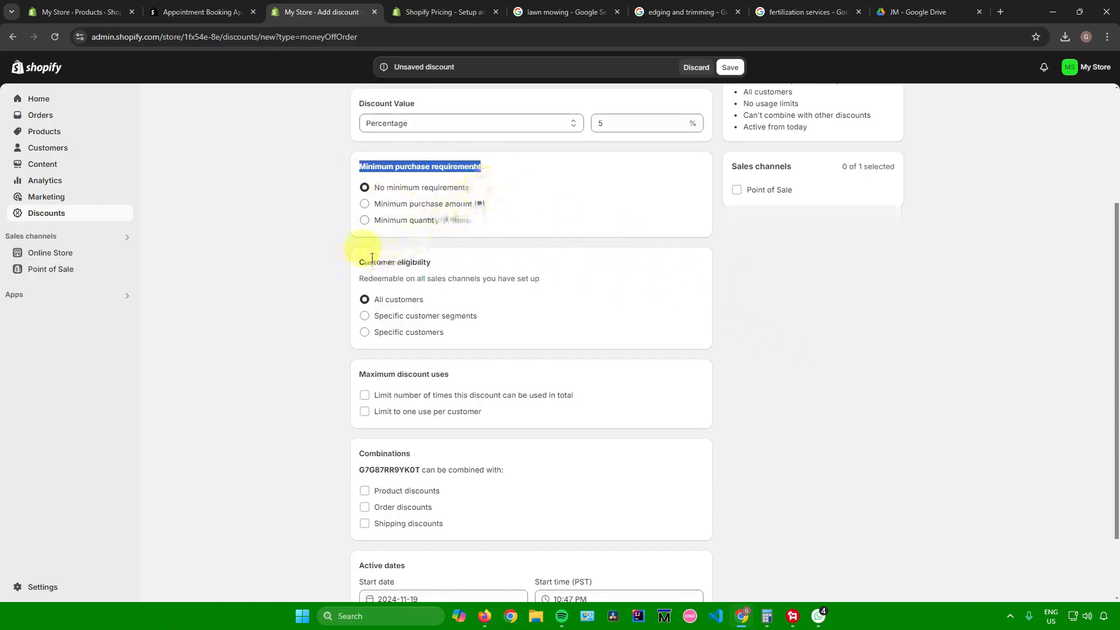
pyautogui.moveTo(357, 261); pyautogui.dragTo(482, 260)
pyautogui.scroll(-2, 365, 282)
pyautogui.moveTo(360, 288); pyautogui.dragTo(488, 289)
pyautogui.moveTo(352, 367); pyautogui.dragTo(465, 365)
pyautogui.click(785, 350)
# Enable an end date for the discount, inspect the start and end date fields, and disable the end date again.
pyautogui.click(364, 540)
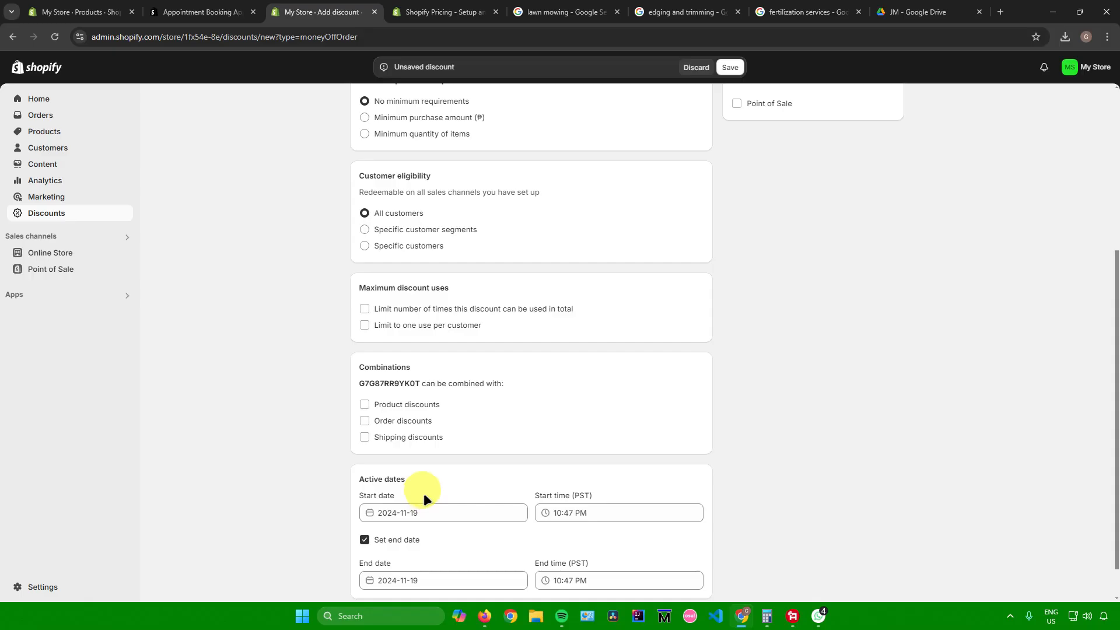
pyautogui.scroll(-1, 434, 449)
pyautogui.moveTo(357, 450); pyautogui.dragTo(399, 454)
pyautogui.moveTo(357, 516); pyautogui.dragTo(421, 518)
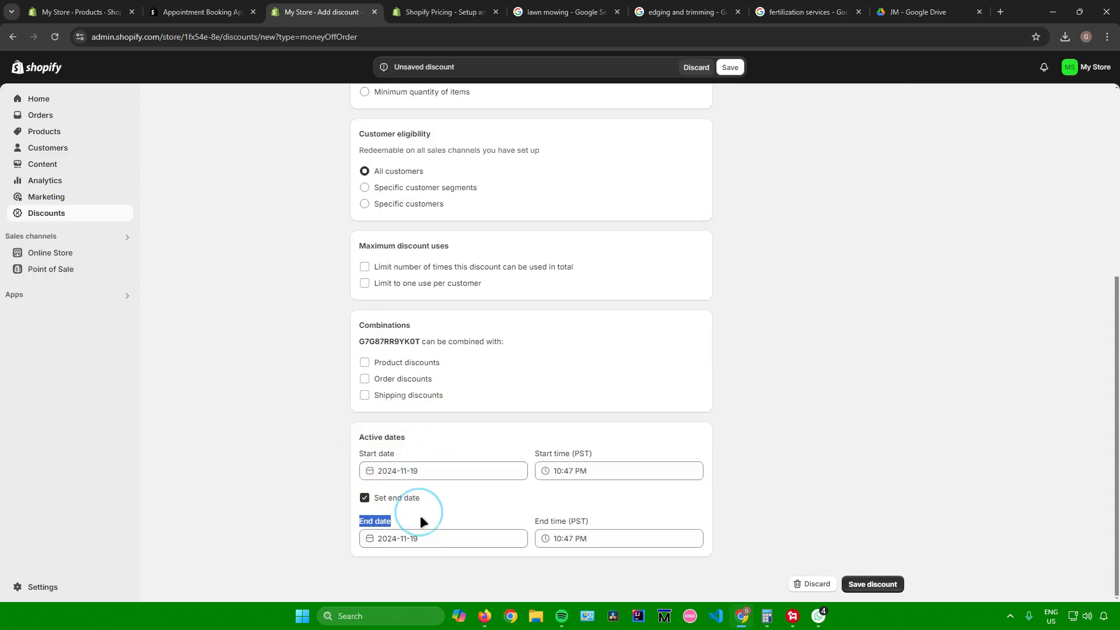
pyautogui.click(420, 467)
pyautogui.click(813, 426)
pyautogui.click(614, 460)
pyautogui.click(748, 436)
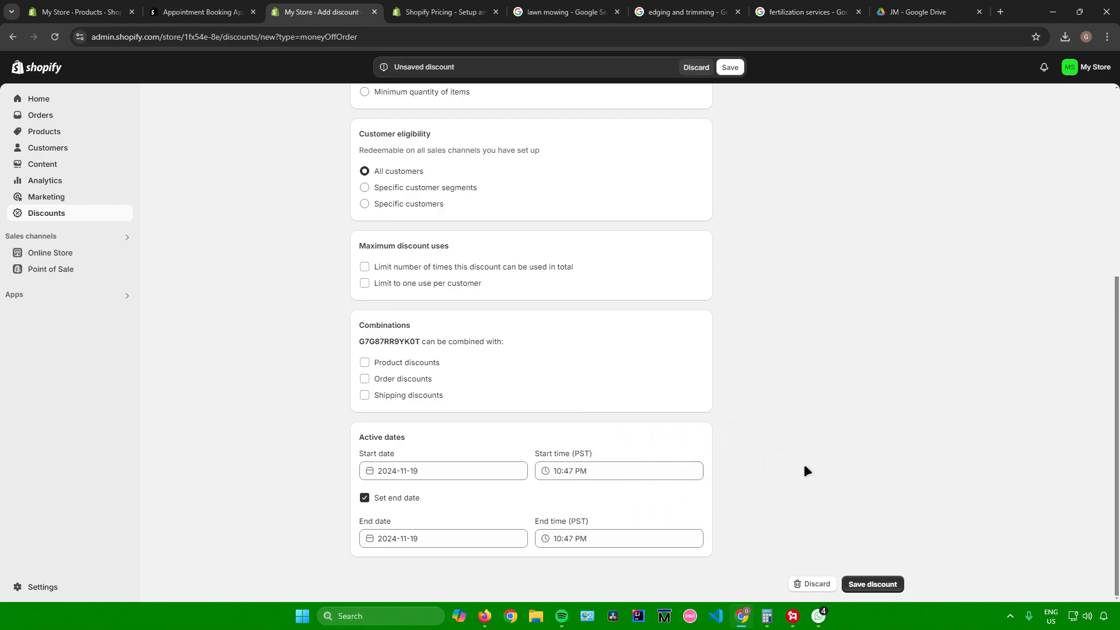
pyautogui.click(364, 498)
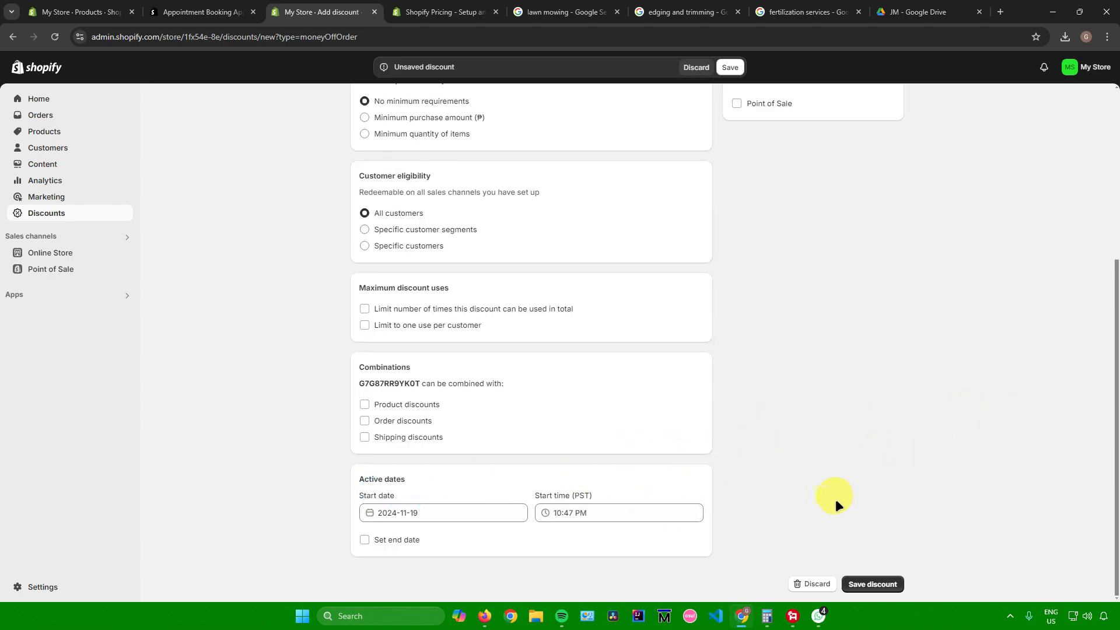
# Save the order discount and return to the store admin's home page.
pyautogui.click(872, 584)
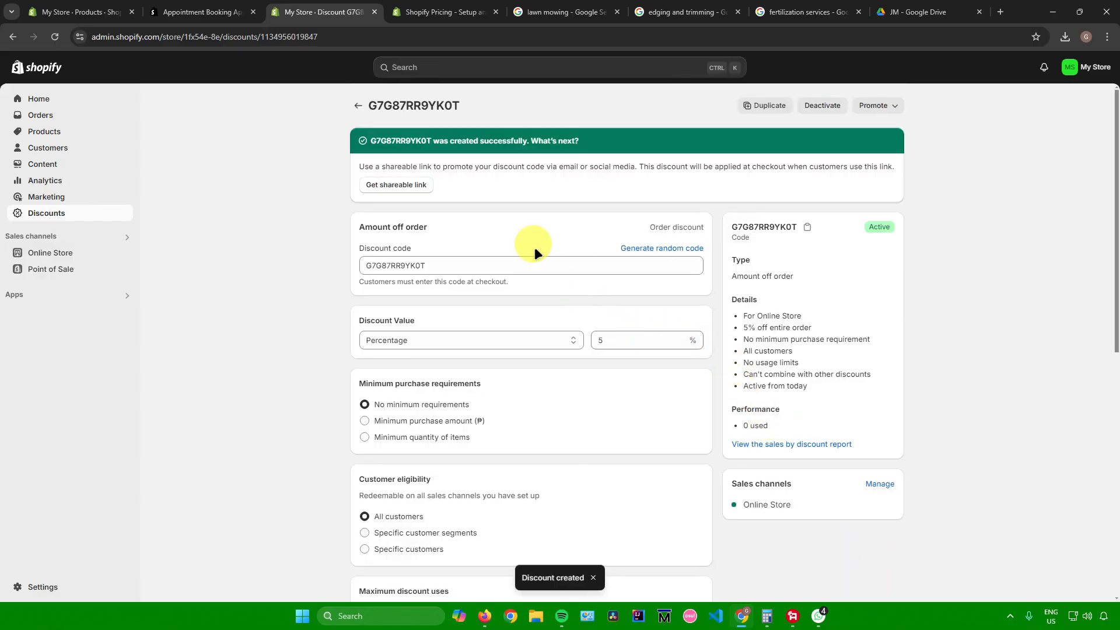
pyautogui.moveTo(357, 166); pyautogui.dragTo(470, 169)
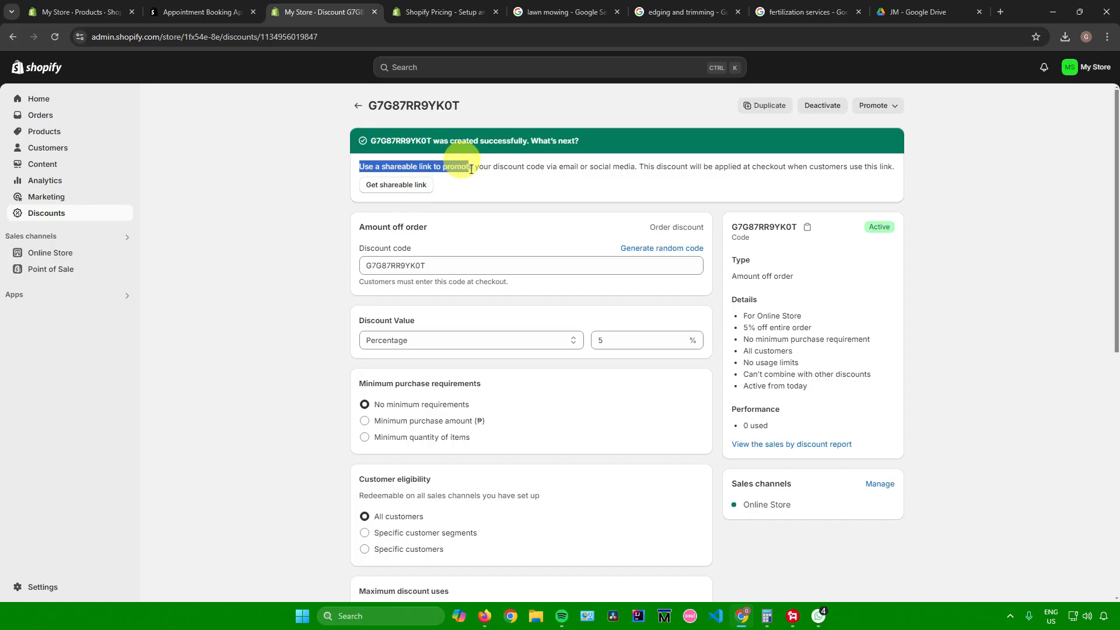
pyautogui.click(283, 167)
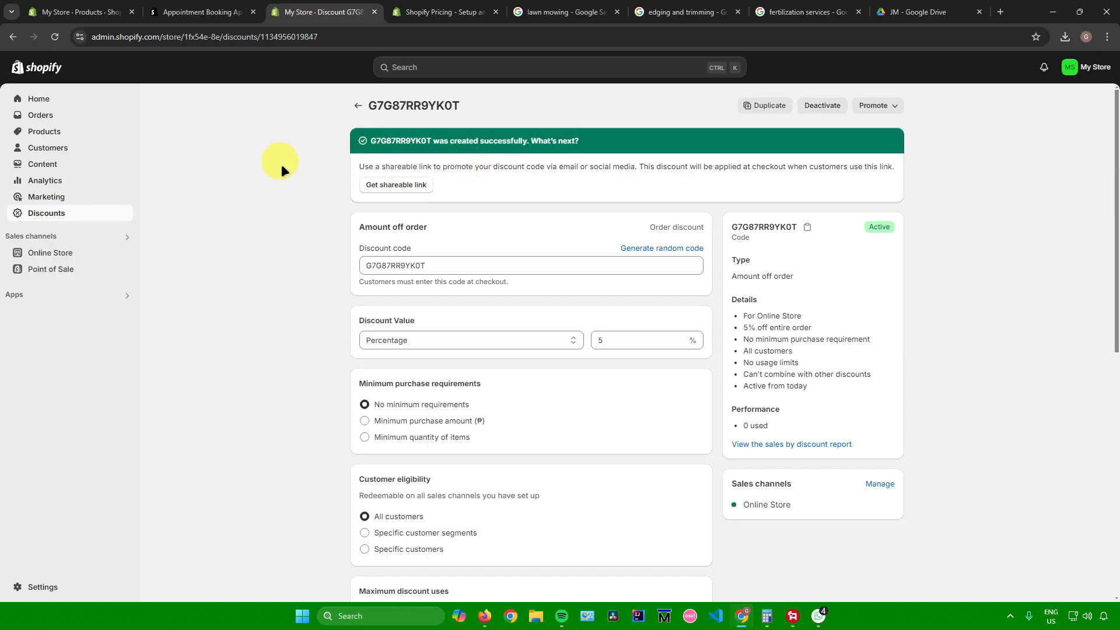
pyautogui.click(53, 97)
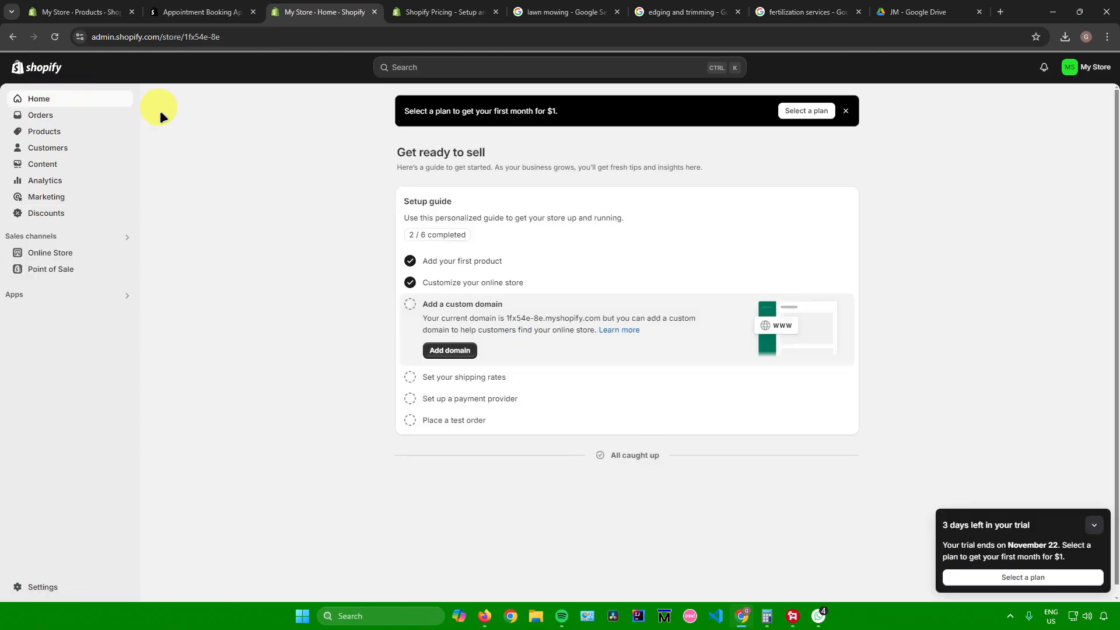